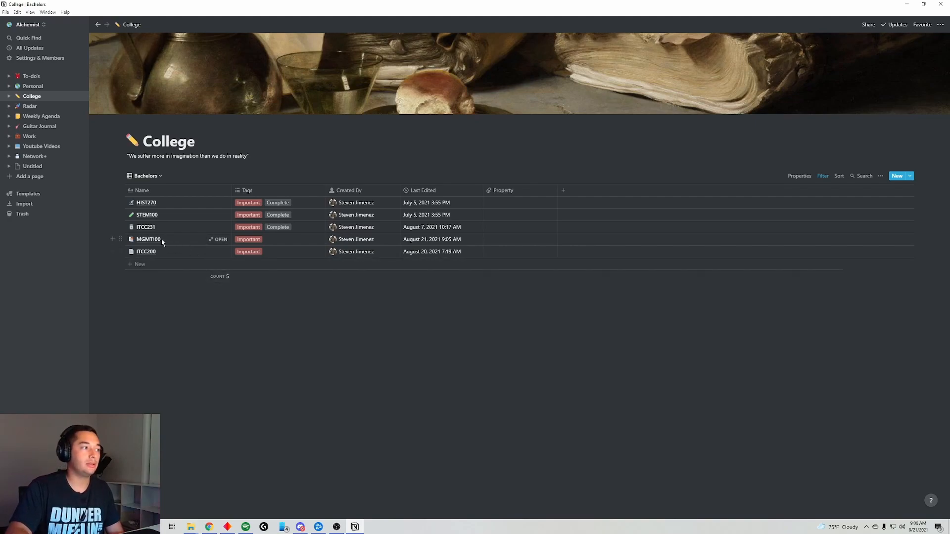
- Open MGMT100's Week 7 page and tick Forum and Forum Replies, leaving Essay unticked
{"action": "left_click", "coordinate": [220, 240]}
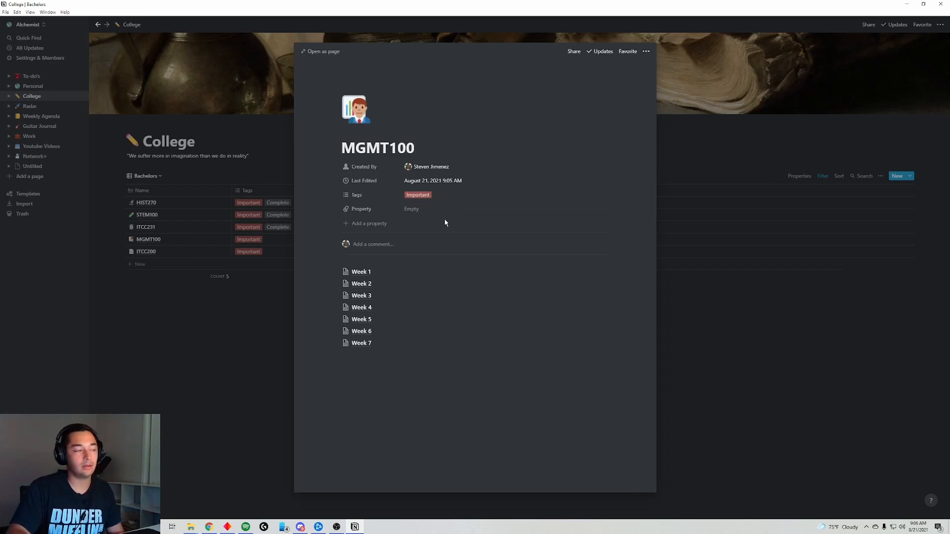
{"action": "left_click", "coordinate": [363, 343]}
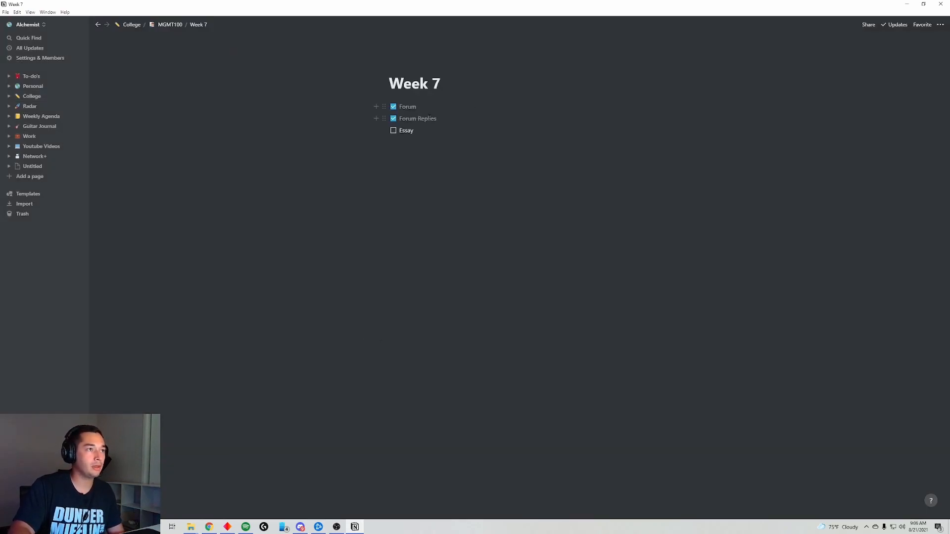
{"action": "left_click", "coordinate": [393, 106]}
{"action": "left_click", "coordinate": [393, 118]}
{"action": "left_click", "coordinate": [393, 106]}
{"action": "left_click", "coordinate": [393, 118]}
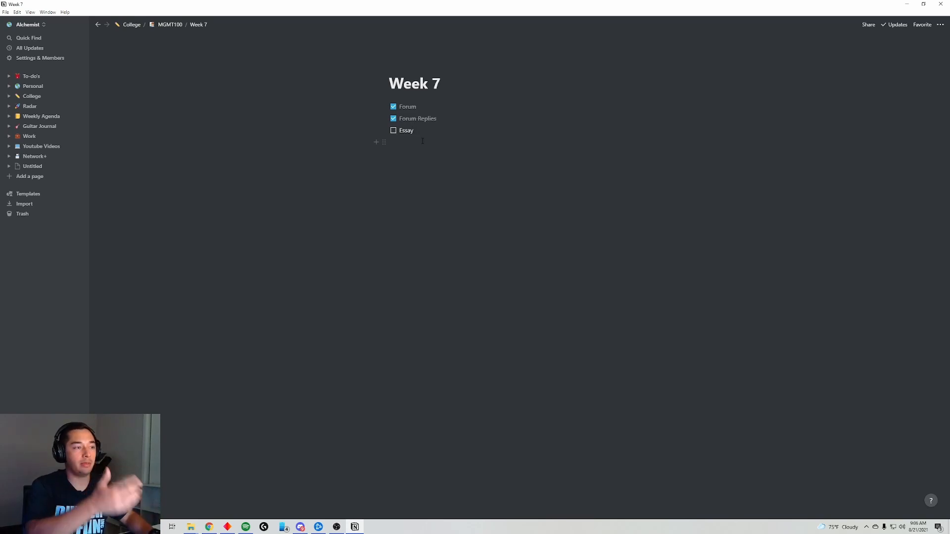
- Create a sub-page titled 'Essay' below the Essay task using /page
{"action": "left_click", "coordinate": [422, 141]}
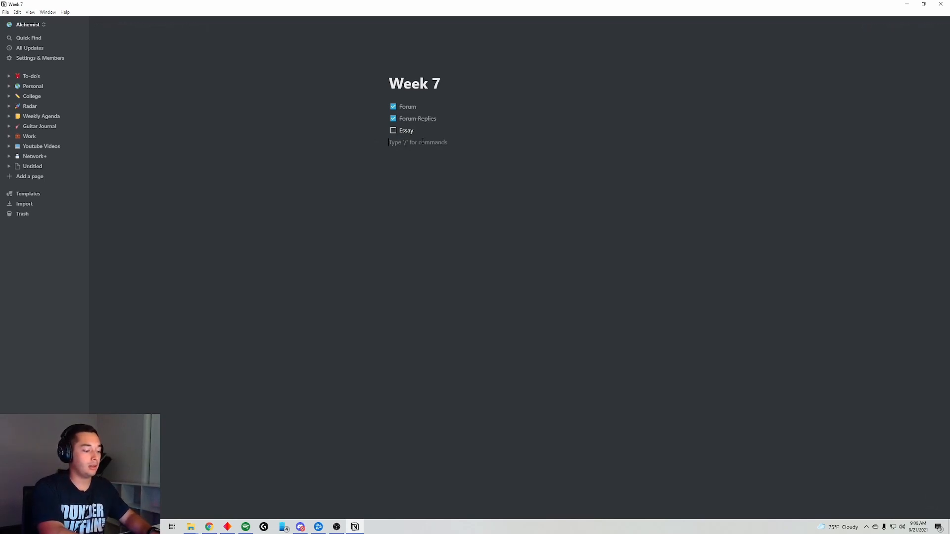
{"action": "type", "text": "/page"}
{"action": "key", "text": "Return"}
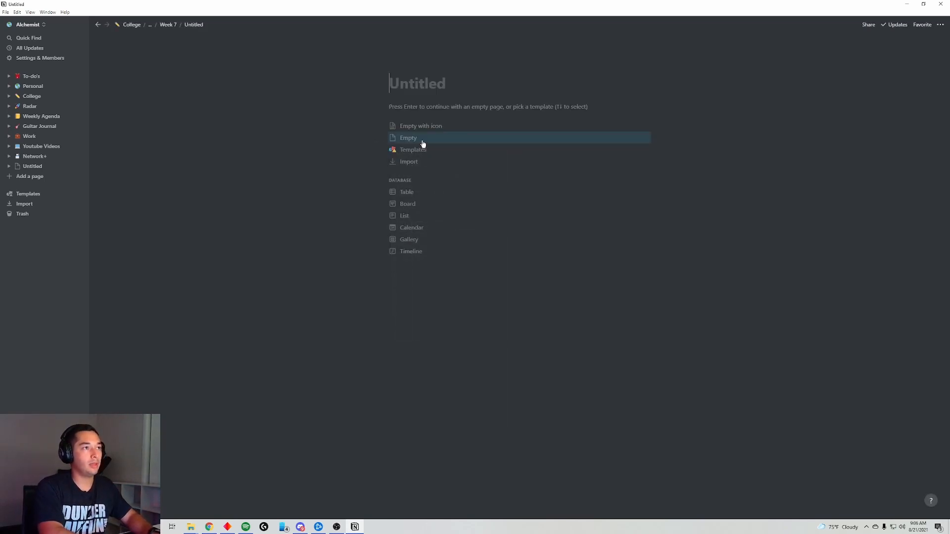
{"action": "type", "text": "Essay"}
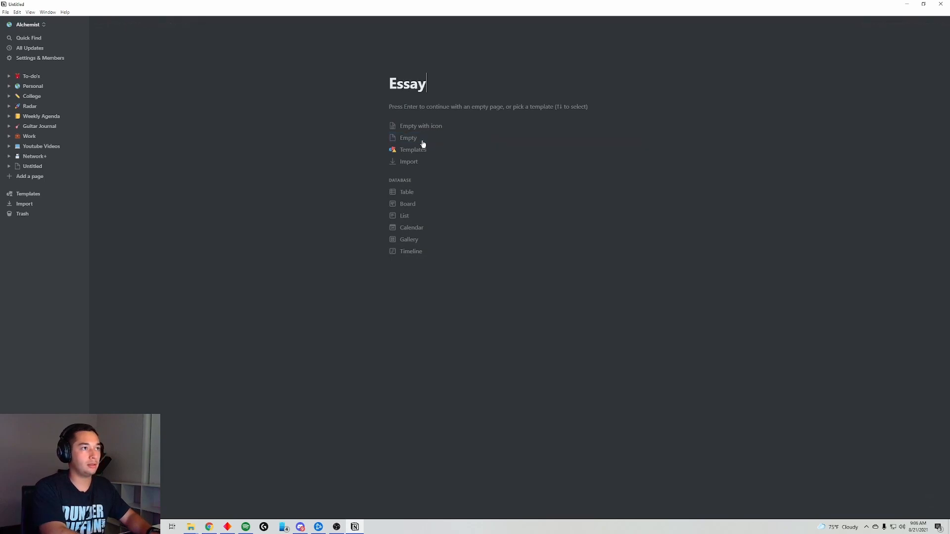
{"action": "key", "text": "Return"}
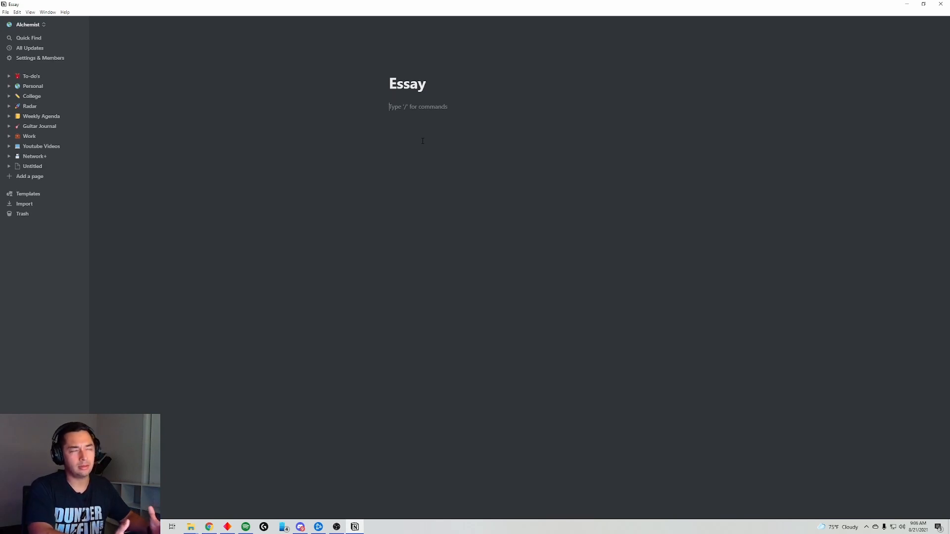
- Insert a toggle block titled 'Prompt' on the Essay page
{"action": "type", "text": "/to"}
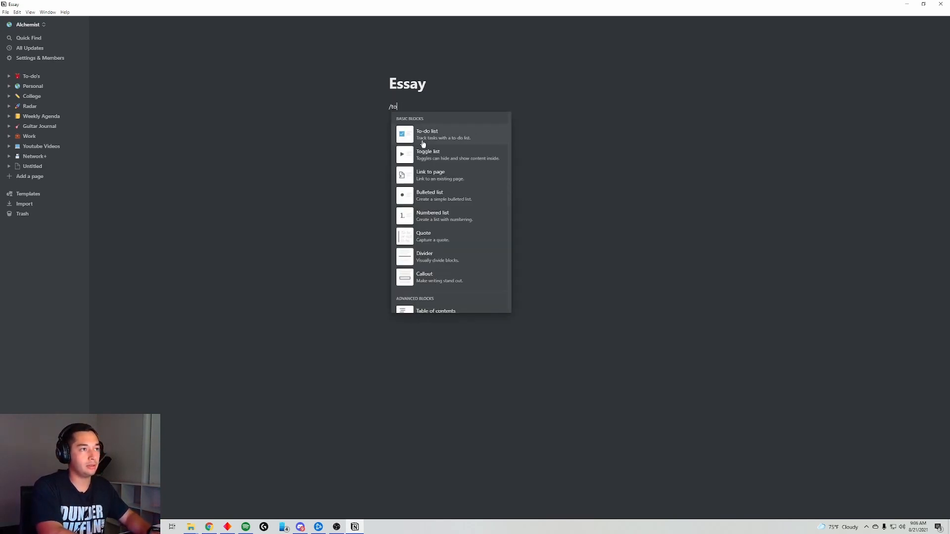
{"action": "key", "text": "Return"}
{"action": "key", "text": "BackSpace"}
{"action": "type", "text": "/togg"}
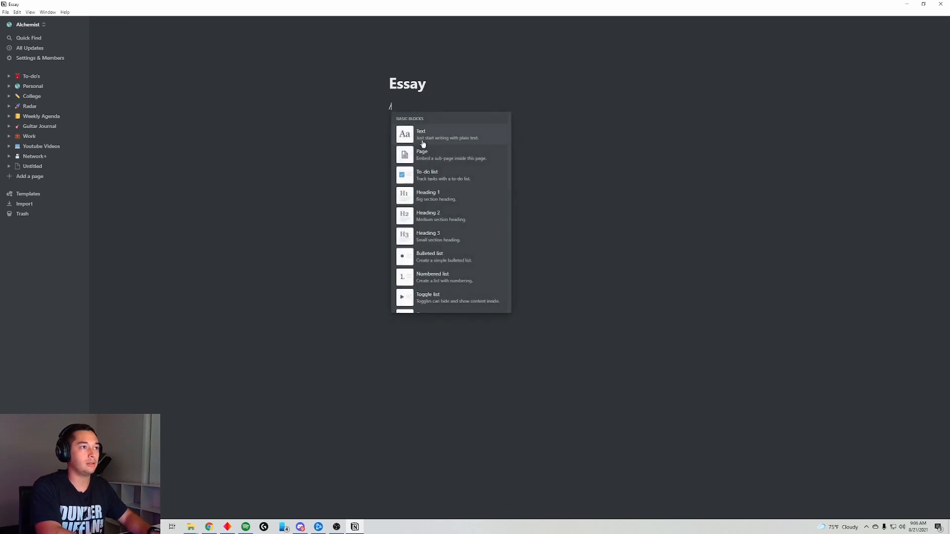
{"action": "key", "text": "Return"}
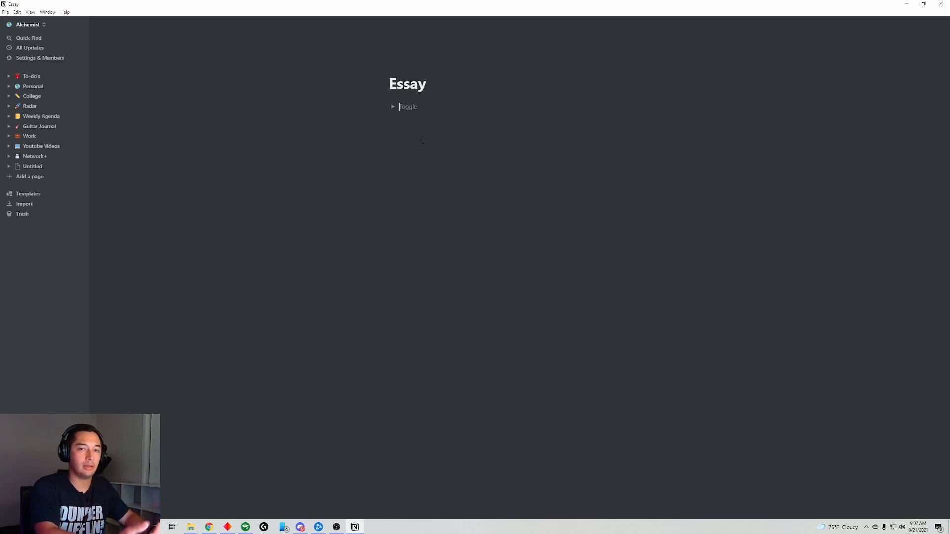
{"action": "type", "text": "Prompt"}
- Add Intro, Body and Citations toggles below Prompt
{"action": "key", "text": "Return"}
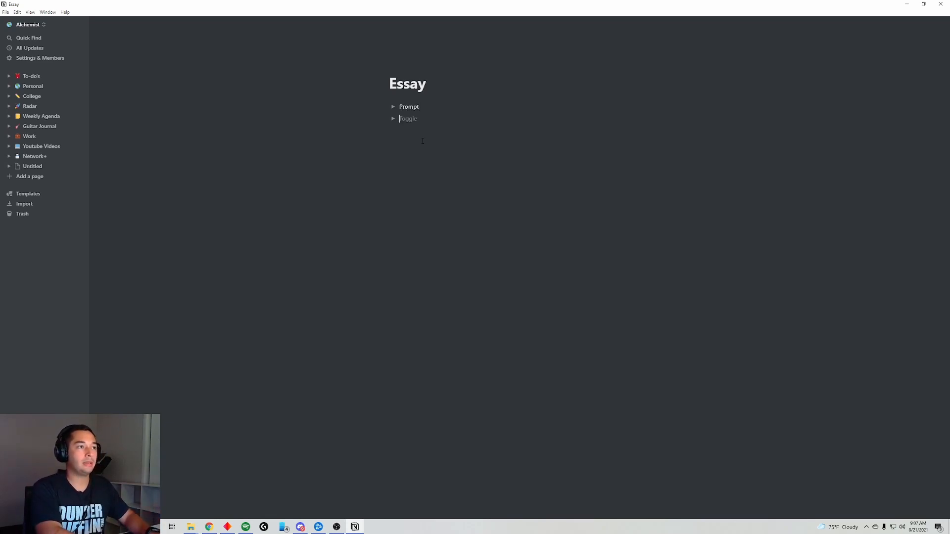
{"action": "type", "text": "Intro"}
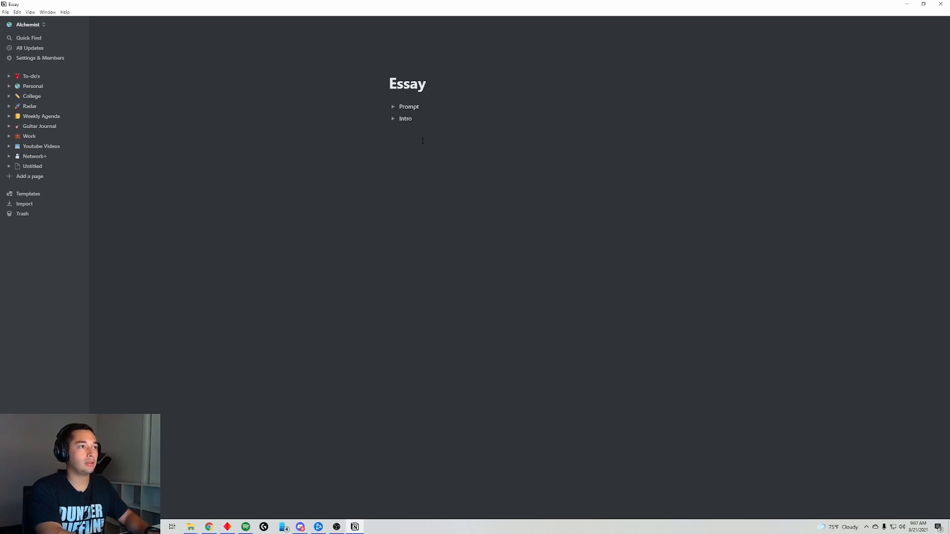
{"action": "key", "text": "Return"}
{"action": "type", "text": "BOd"}
{"action": "key", "text": "BackSpace"}
{"action": "key", "text": "BackSpace"}
{"action": "type", "text": "ody"}
{"action": "key", "text": "Return"}
{"action": "type", "text": "Citations"}
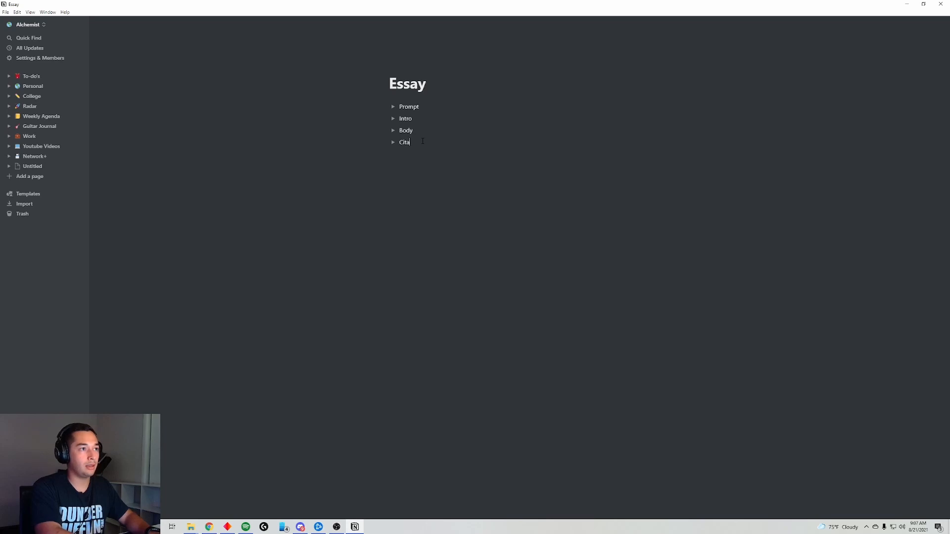
{"action": "key", "text": "Return"}
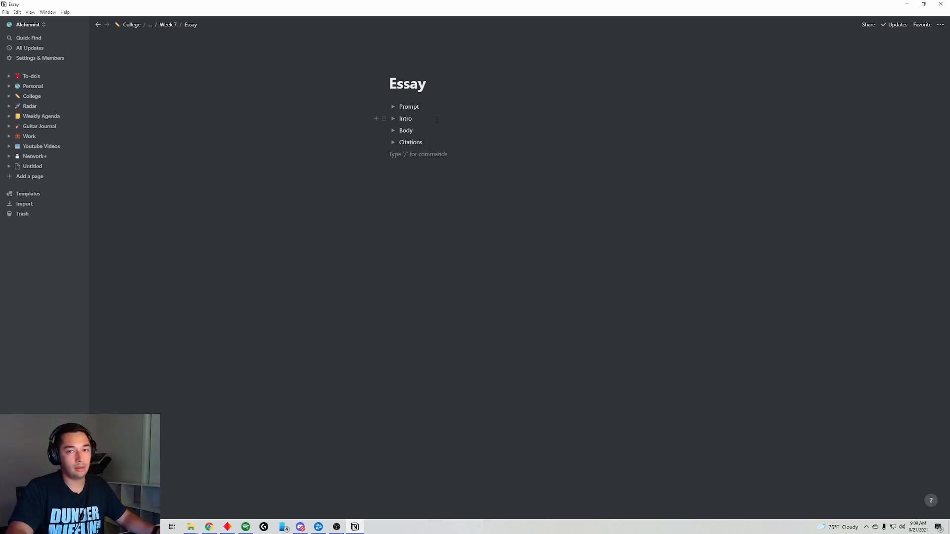
{"action": "left_click", "coordinate": [393, 106]}
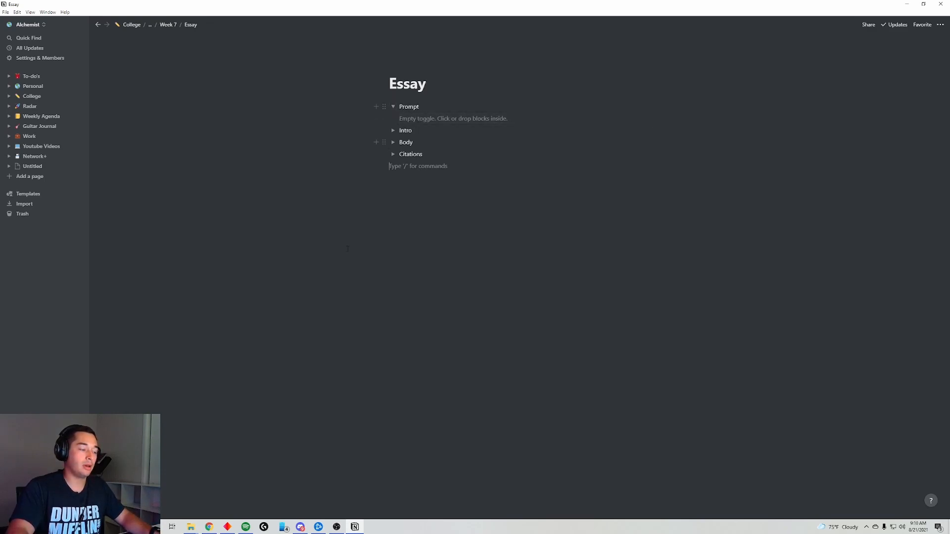
- Copy the Week 7 Final Paper instructions from the APUS classroom into the Prompt toggle
{"action": "left_click", "coordinate": [208, 527]}
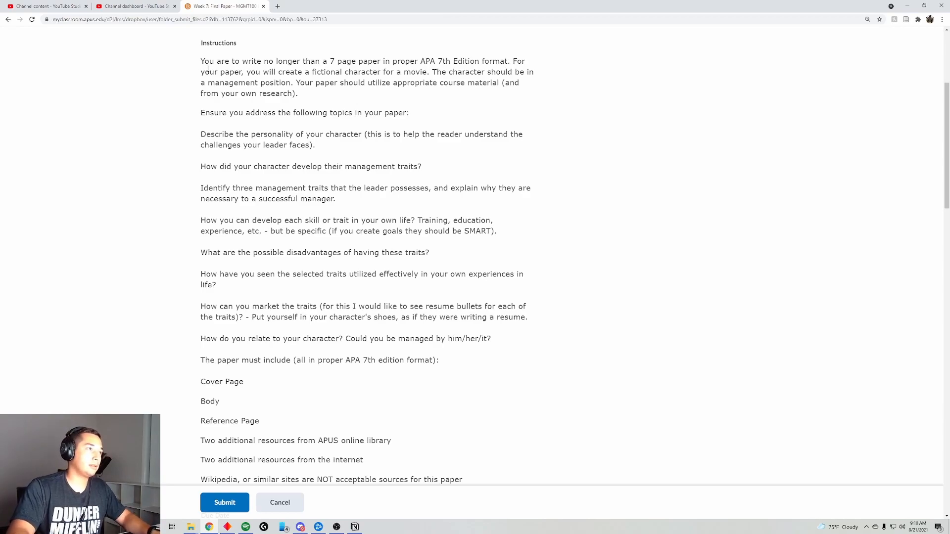
{"action": "left_click_drag", "start_coordinate": [202, 60], "coordinate": [502, 479]}
{"action": "key", "text": "alt+Tab"}
{"action": "key", "text": "ctrl+v"}
- Add an empty writing line inside Intro and mark '7 page paper' in the prompt
{"action": "left_click", "coordinate": [568, 395]}
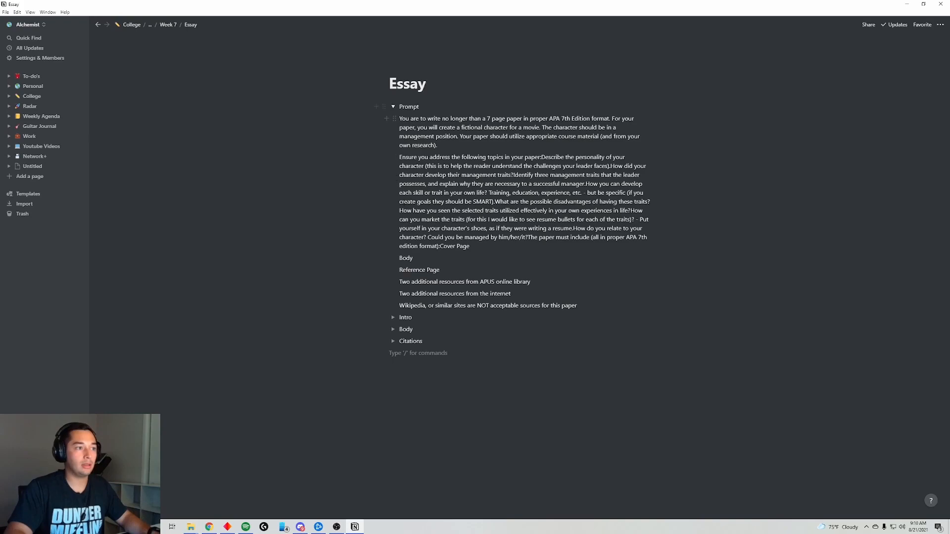
{"action": "left_click", "coordinate": [393, 317]}
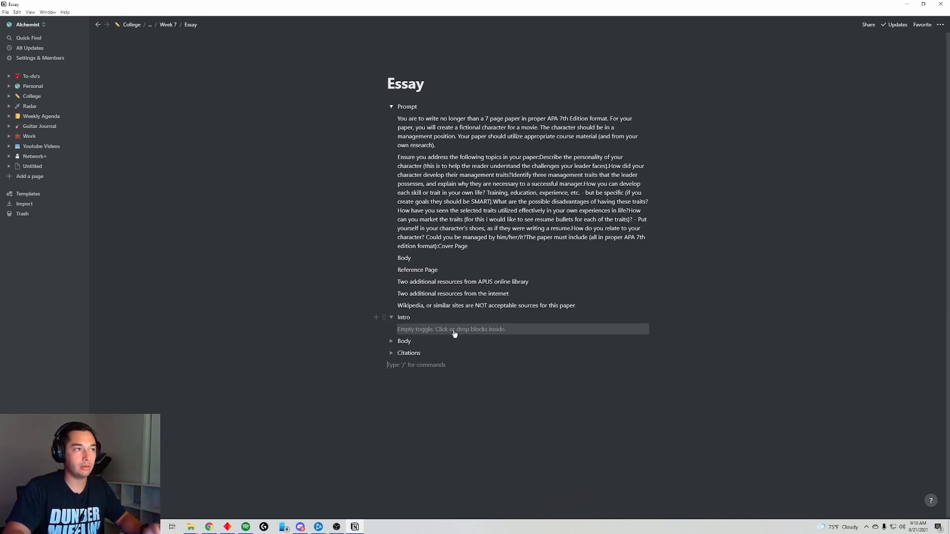
{"action": "left_click", "coordinate": [391, 107]}
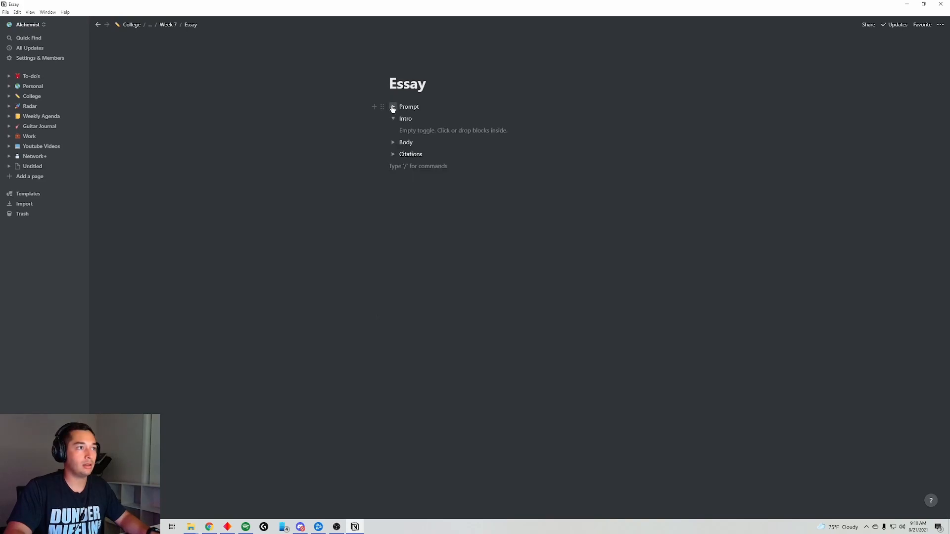
{"action": "left_click", "coordinate": [391, 107]}
{"action": "left_click", "coordinate": [511, 329]}
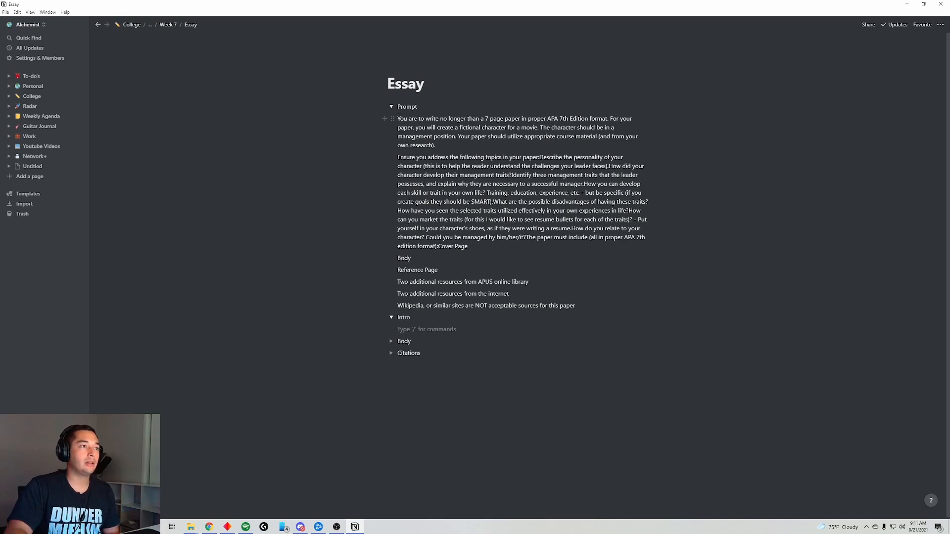
{"action": "left_click_drag", "start_coordinate": [483, 118], "coordinate": [520, 118]}
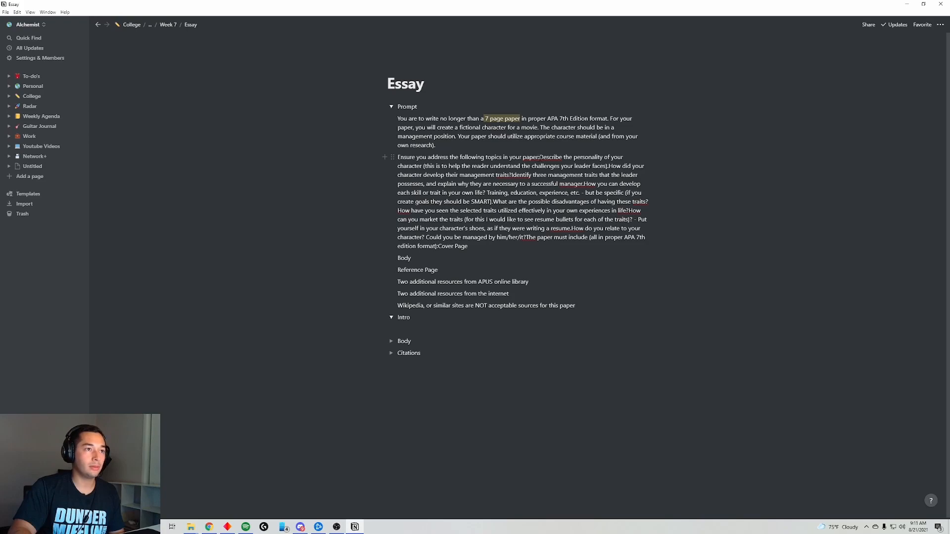
- Move the personality and management-trait development questions onto their own lines, highlighted yellow
{"action": "key", "text": "Return"}
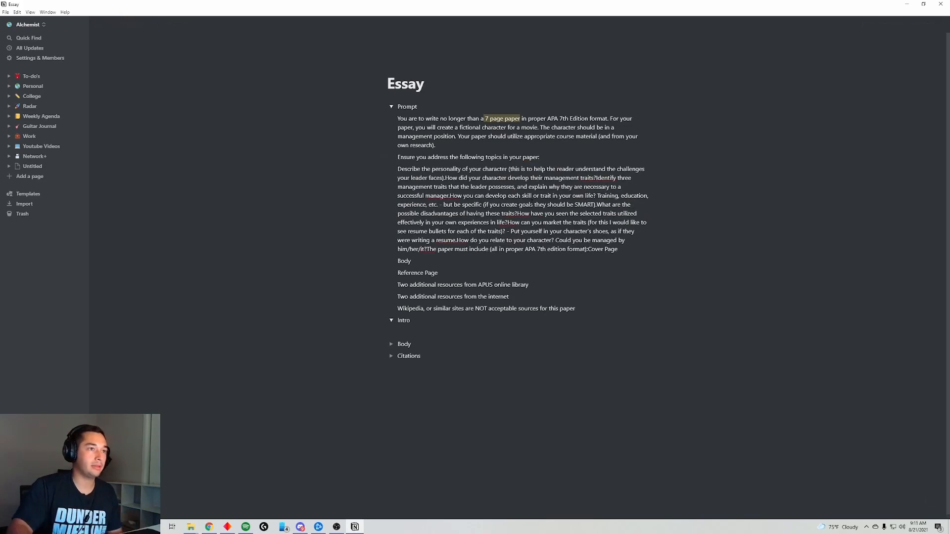
{"action": "left_click_drag", "start_coordinate": [397, 169], "coordinate": [505, 168]}
{"action": "key", "text": "ctrl+c"}
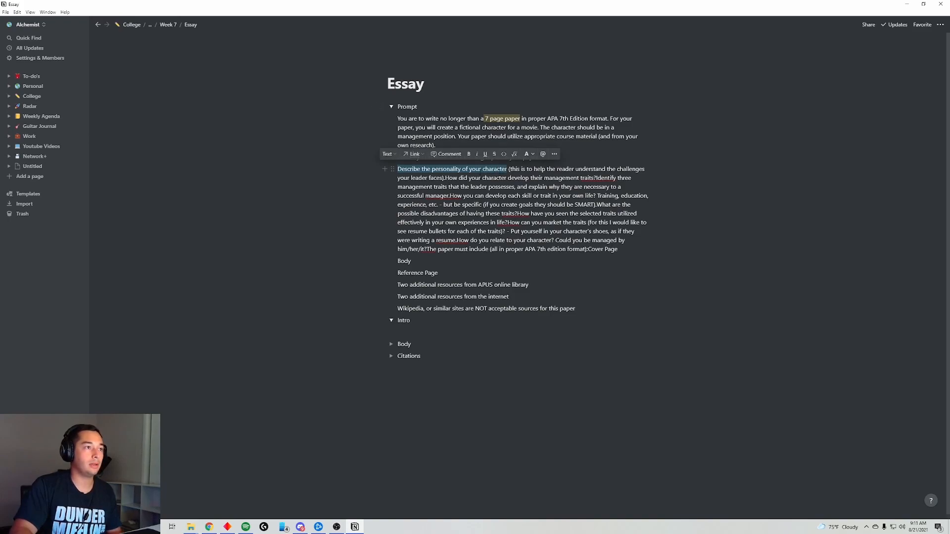
{"action": "key", "text": "ctrl+shift+h"}
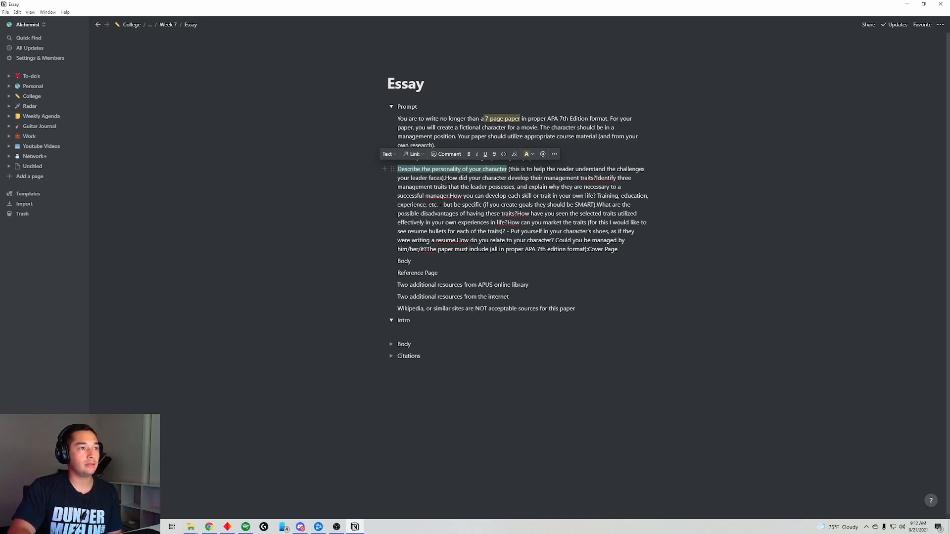
{"action": "left_click", "coordinate": [478, 180]}
{"action": "key", "text": "Return"}
{"action": "left_click_drag", "start_coordinate": [397, 189], "coordinate": [547, 190]}
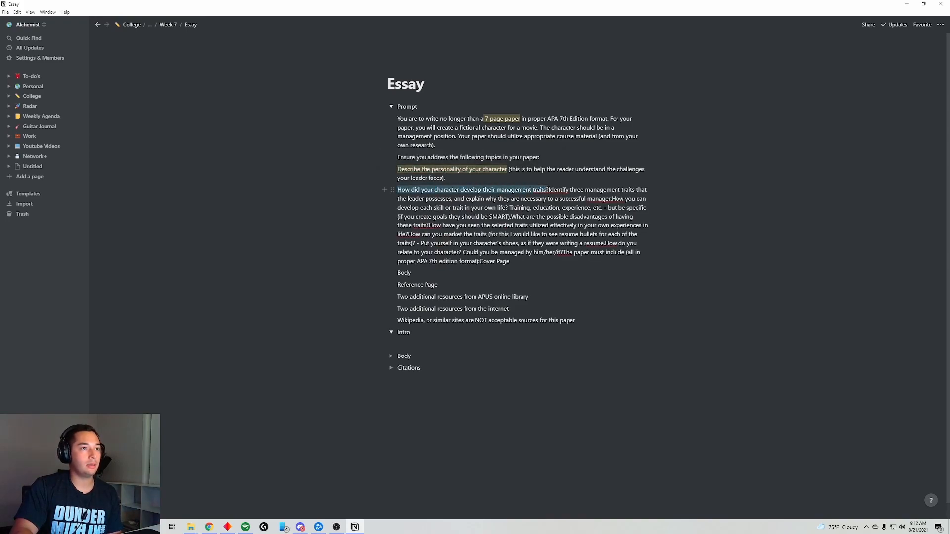
{"action": "key", "text": "ctrl+shift+h"}
{"action": "left_click", "coordinate": [805, 254]}
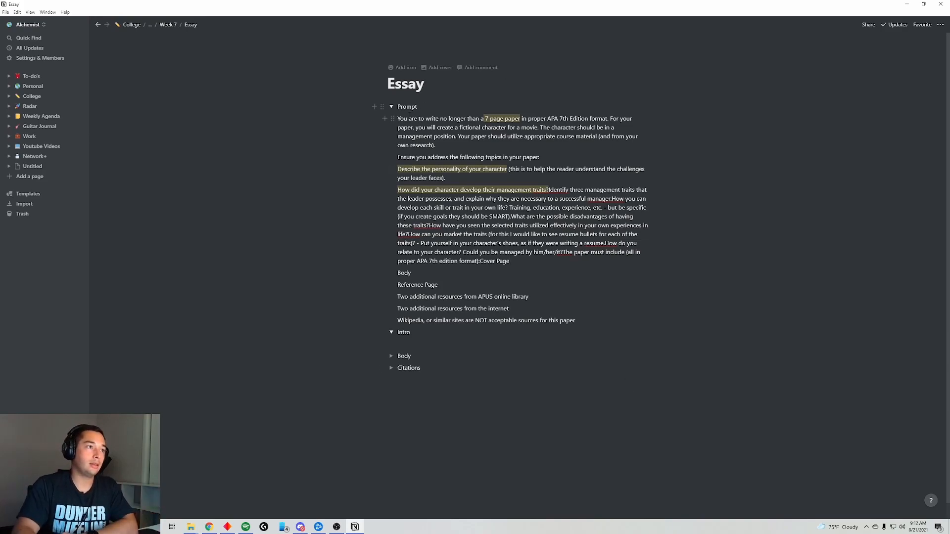
- Collapse Prompt, expand Intro and select the two additional-resources requirement lines
{"action": "left_click", "coordinate": [391, 108]}
{"action": "left_click", "coordinate": [394, 119]}
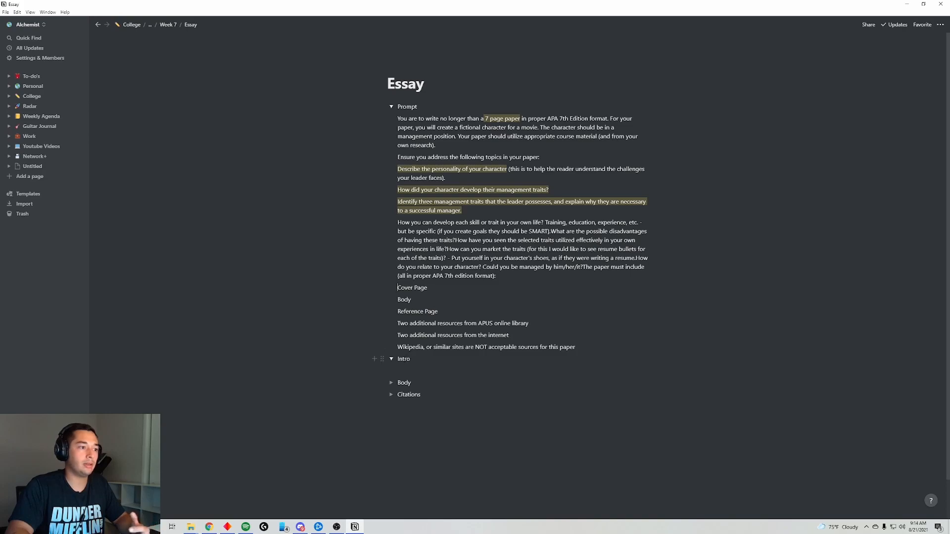
{"action": "left_click_drag", "start_coordinate": [522, 336], "coordinate": [394, 320]}
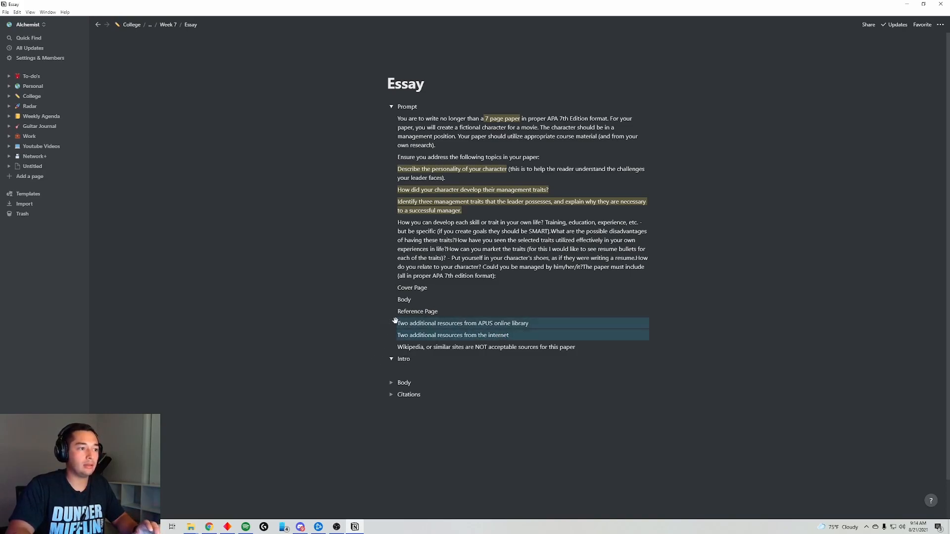
- Rename the Citations toggle to 'Citations - 4' and expand the Body section
{"action": "left_click", "coordinate": [430, 397]}
{"action": "type", "text": "- 4"}
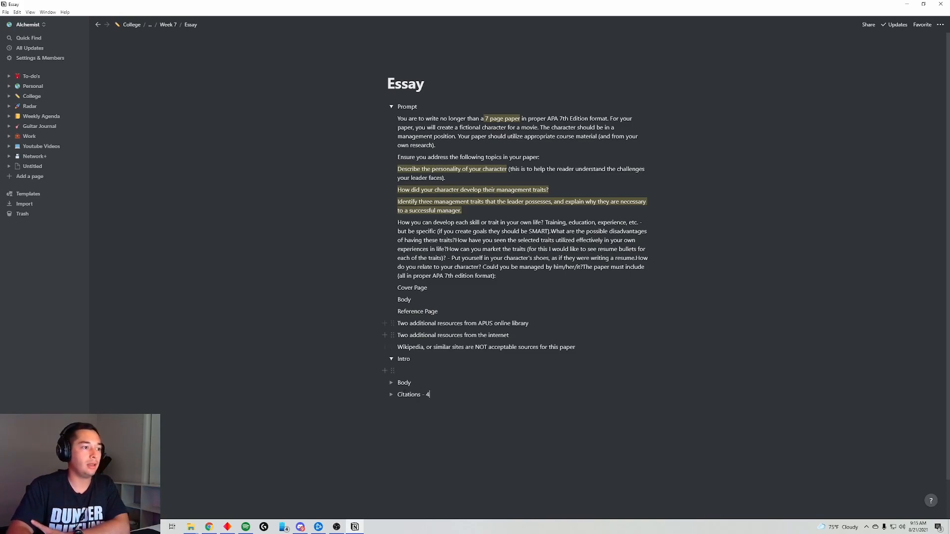
{"action": "left_click", "coordinate": [391, 382]}
- Add Paragraph 1, Paragraph 2 and Paragraph 3 toggles inside Body
{"action": "left_click", "coordinate": [404, 394]}
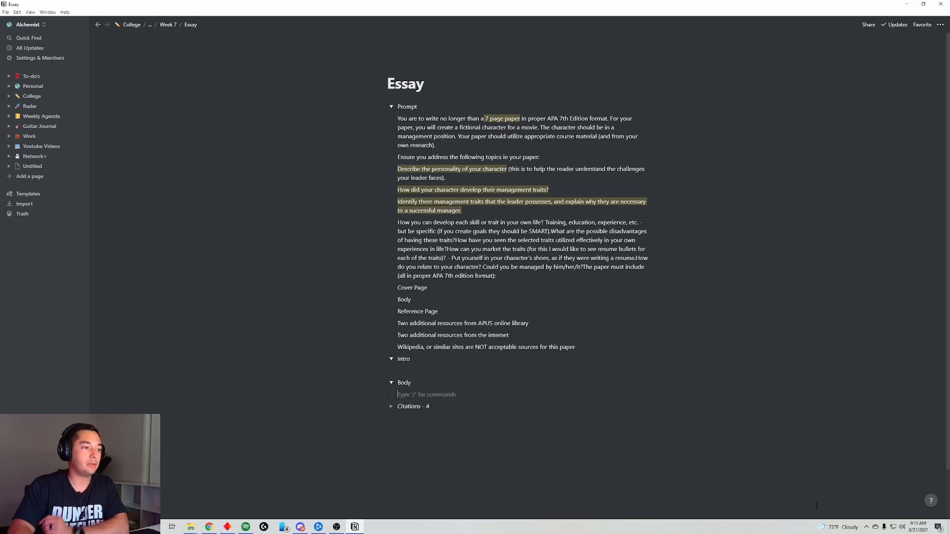
{"action": "type", "text": "/"}
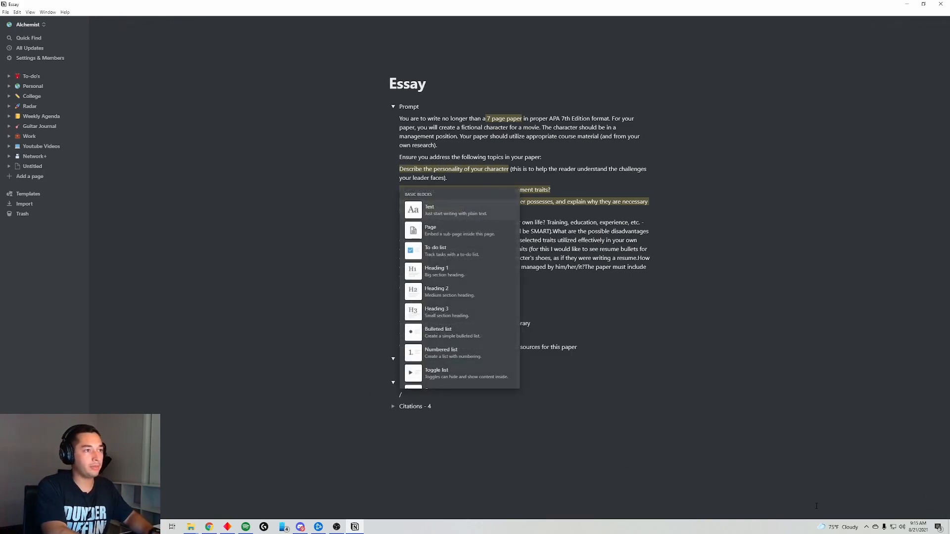
{"action": "type", "text": "tog"}
{"action": "key", "text": "Return"}
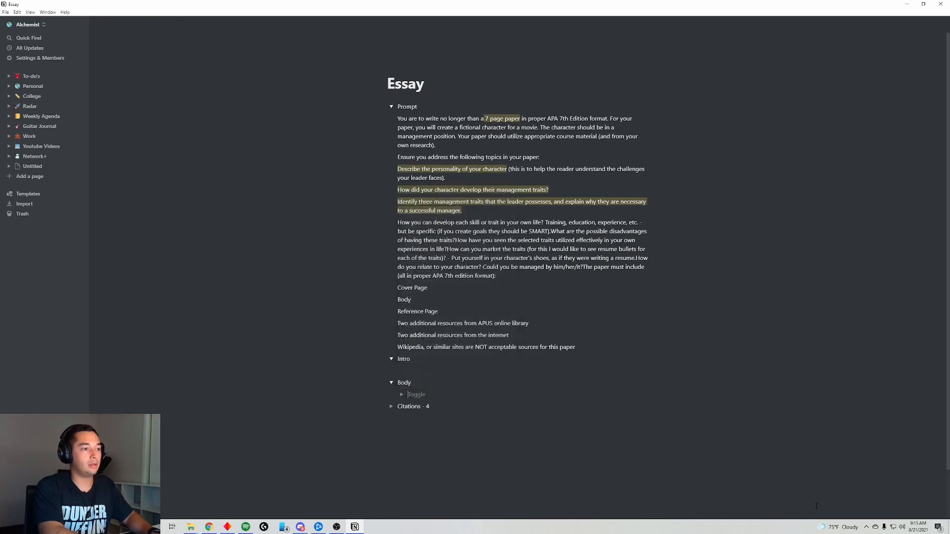
{"action": "type", "text": "Paragrap"}
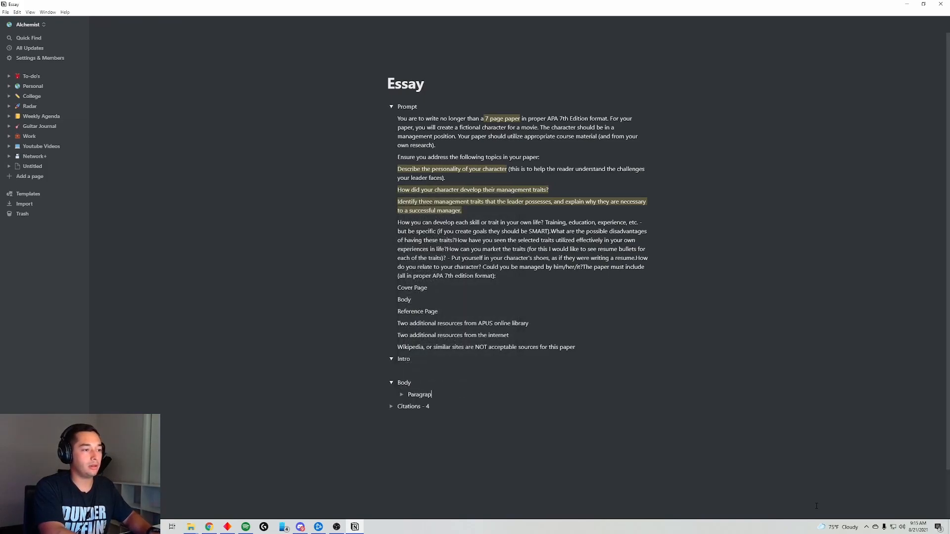
{"action": "type", "text": "h 1"}
{"action": "key", "text": "Return"}
{"action": "type", "text": "P"}
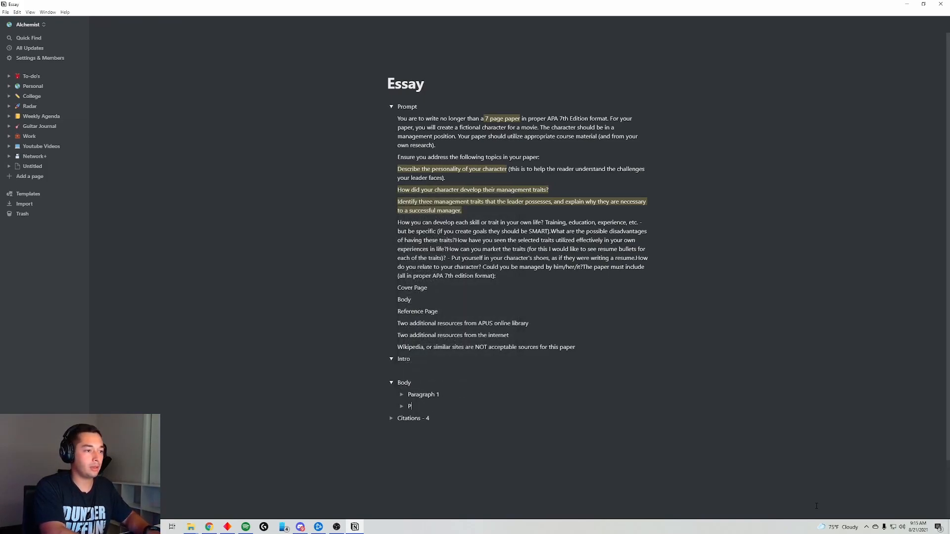
{"action": "type", "text": "aragraph 2"}
{"action": "key", "text": "Return"}
{"action": "type", "text": "Paragph"}
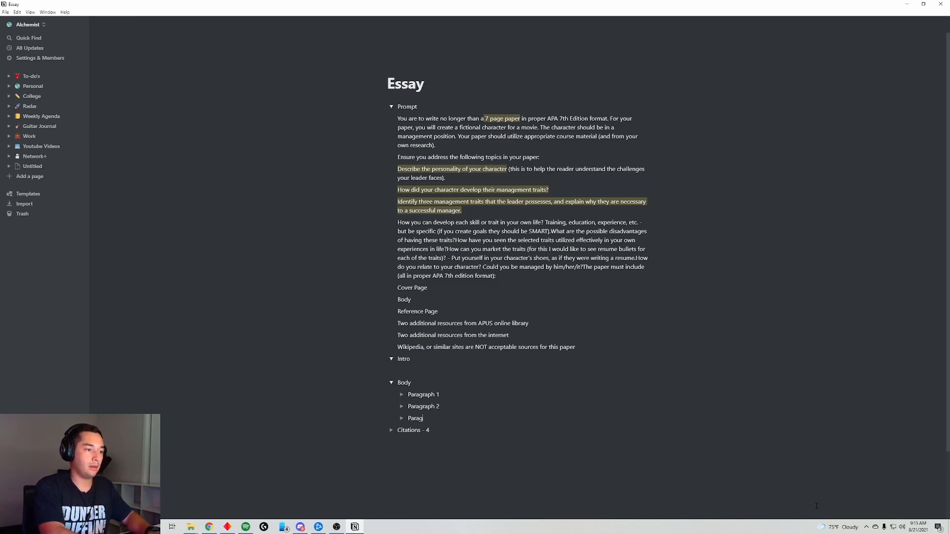
{"action": "key", "text": "BackSpace"}
{"action": "key", "text": "BackSpace"}
{"action": "key", "text": "BackSpace"}
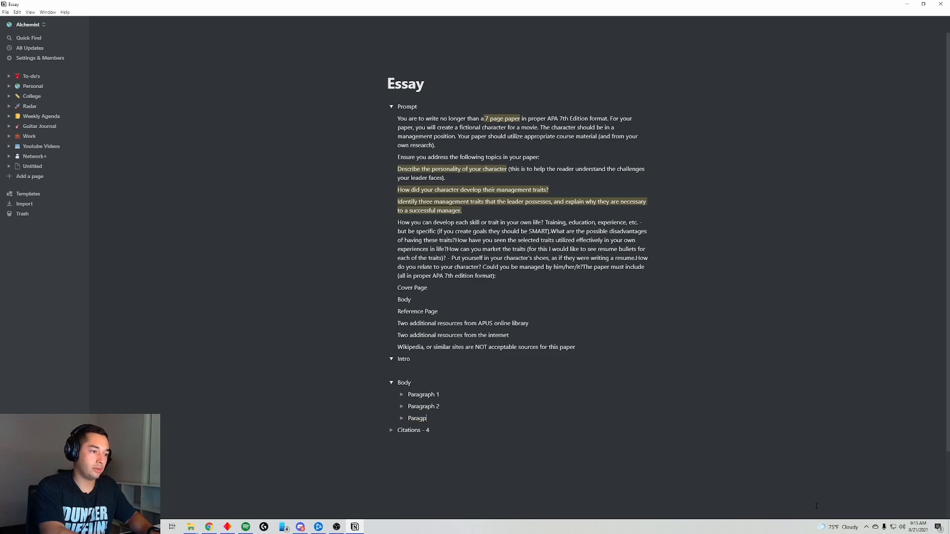
{"action": "type", "text": "graph 3"}
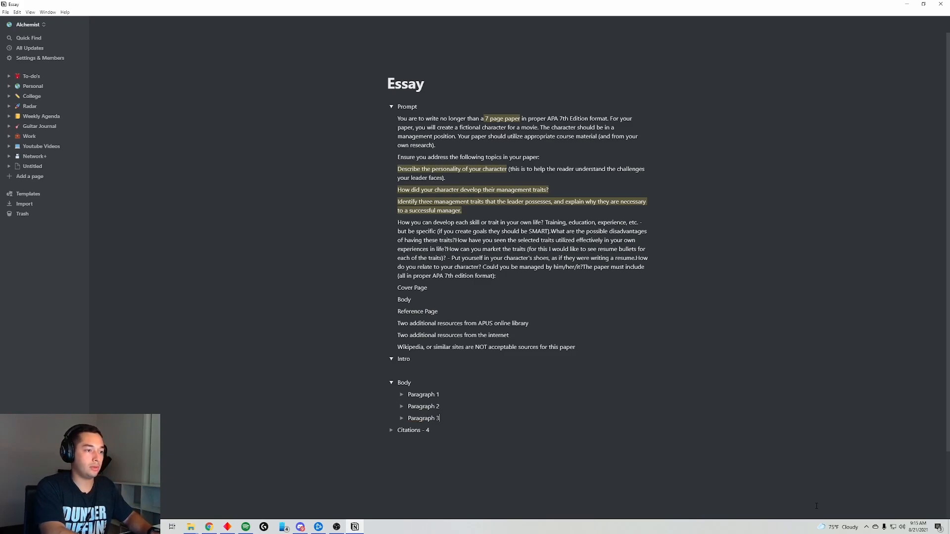
{"action": "type", "text": " -"}
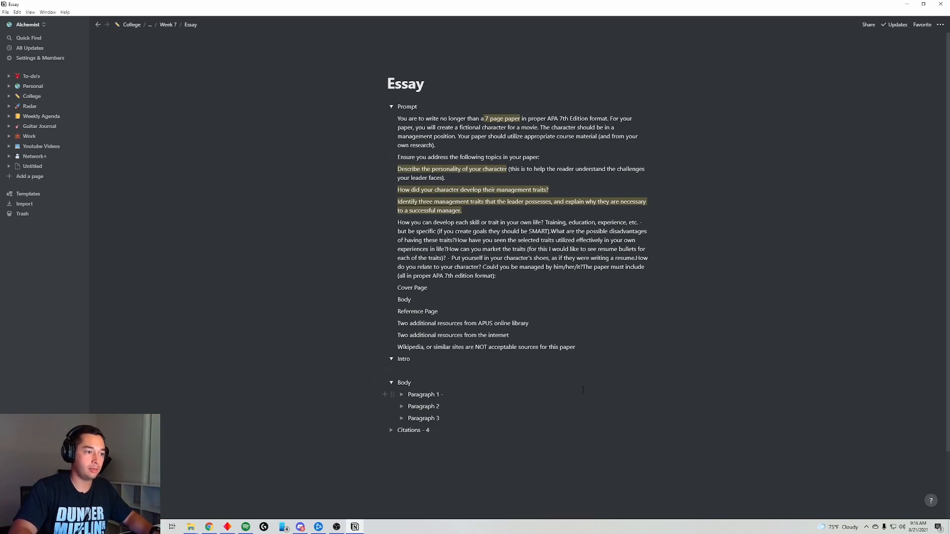
- Label each Paragraph toggle with its prompt question pasted after a dash
{"action": "key", "text": "ctrl+v"}
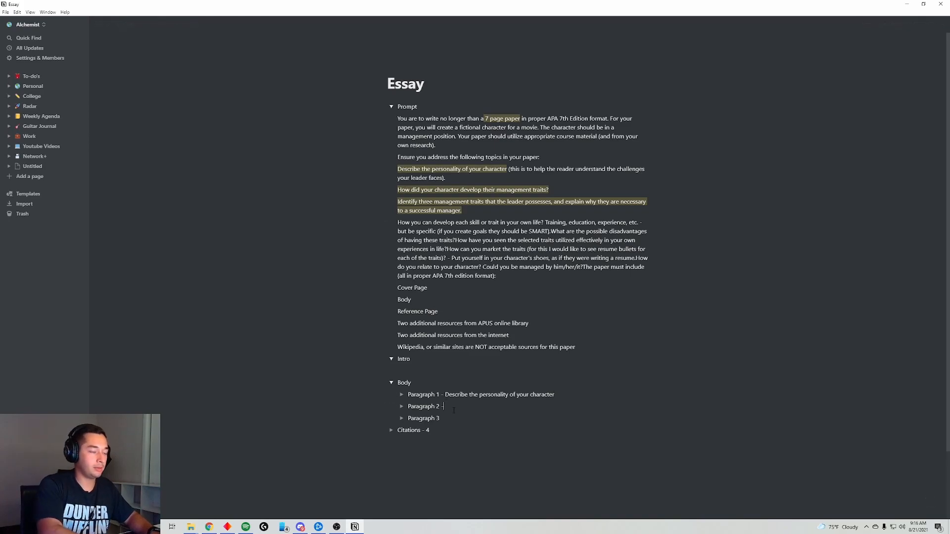
{"action": "type", "text": "-"}
{"action": "type", "text": "How did your character develop their management traits?"}
{"action": "key", "text": "Down"}
{"action": "type", "text": "-"}
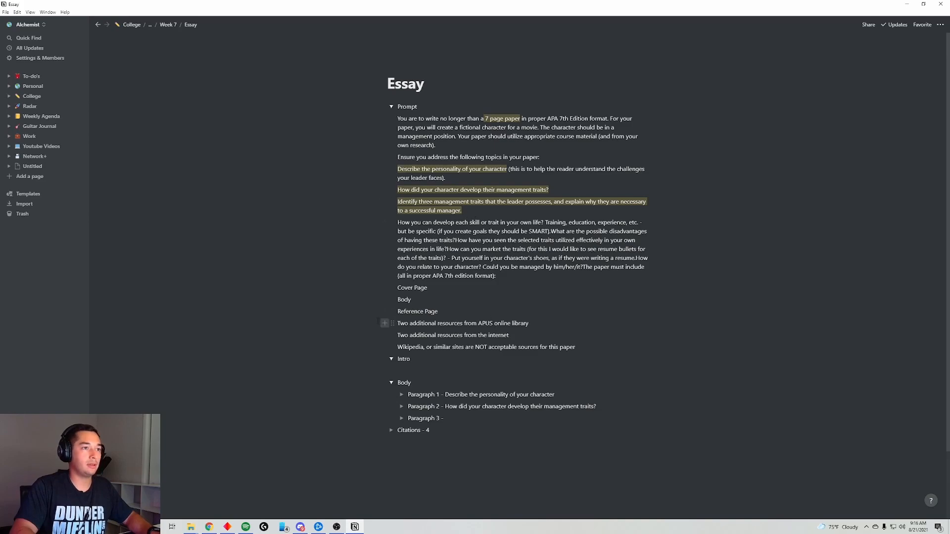
{"action": "left_click_drag", "start_coordinate": [525, 249], "coordinate": [398, 222]}
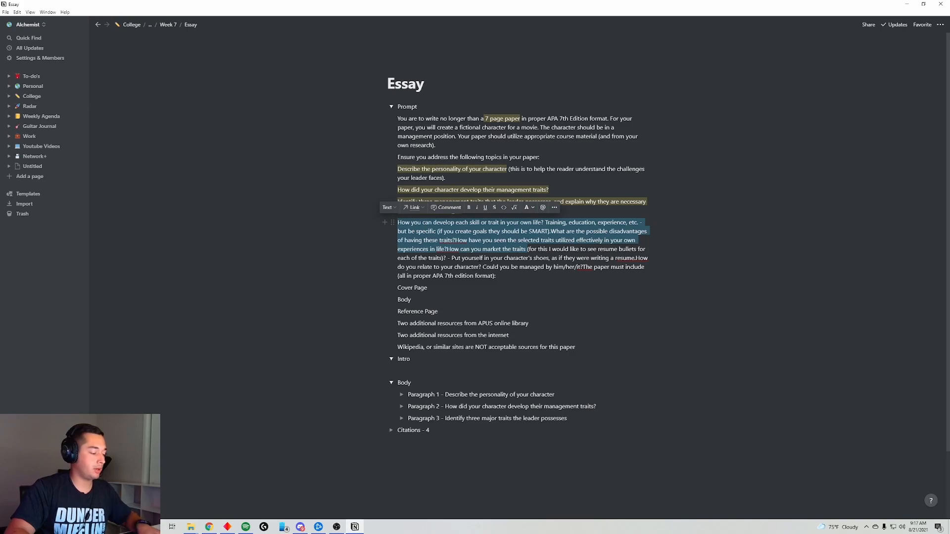
- Highlight the self-development questions paragraph in yellow and collapse the Prompt toggle
{"action": "key", "text": "ctrl+shift+h"}
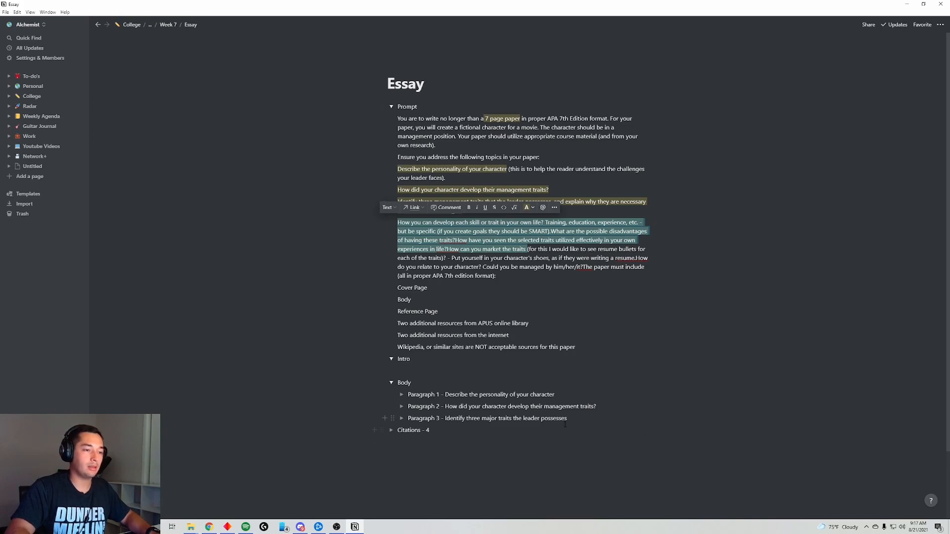
{"action": "left_click", "coordinate": [580, 422]}
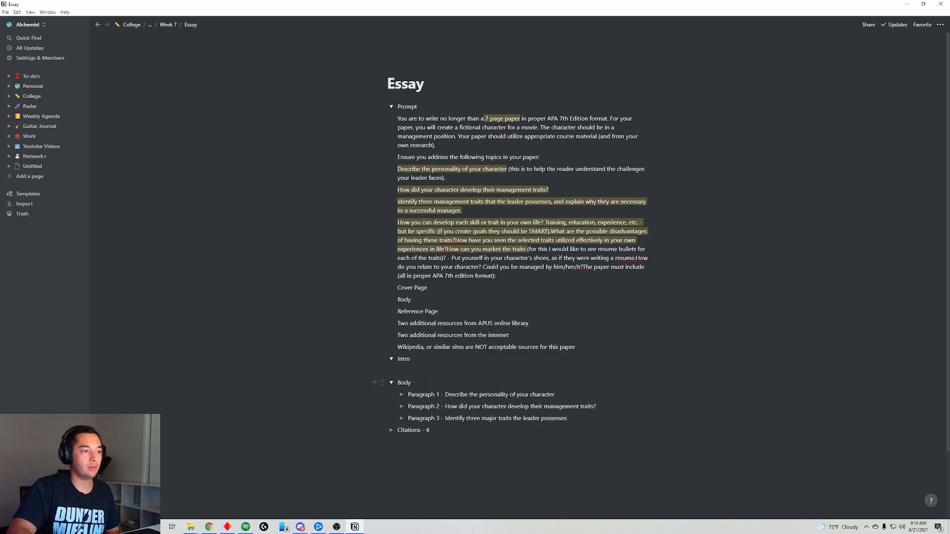
{"action": "left_click", "coordinate": [391, 107]}
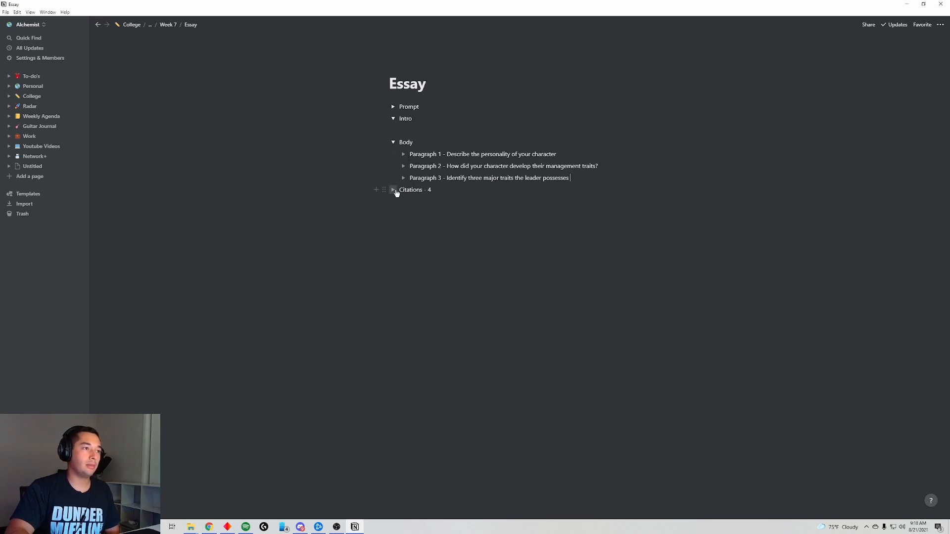
- Expand the Citations toggle and add an empty block inside it
{"action": "left_click", "coordinate": [394, 190]}
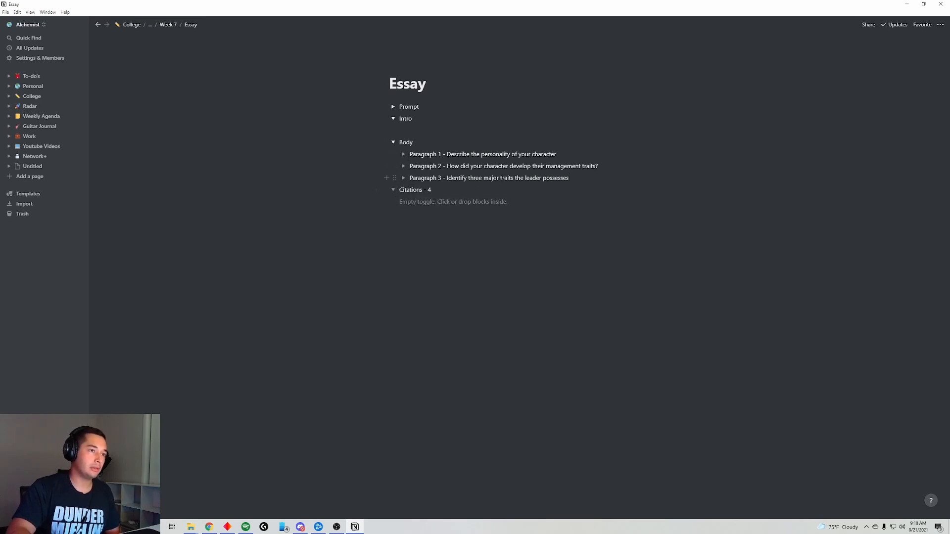
{"action": "left_click_drag", "start_coordinate": [502, 178], "coordinate": [489, 154]}
{"action": "left_click", "coordinate": [534, 194]}
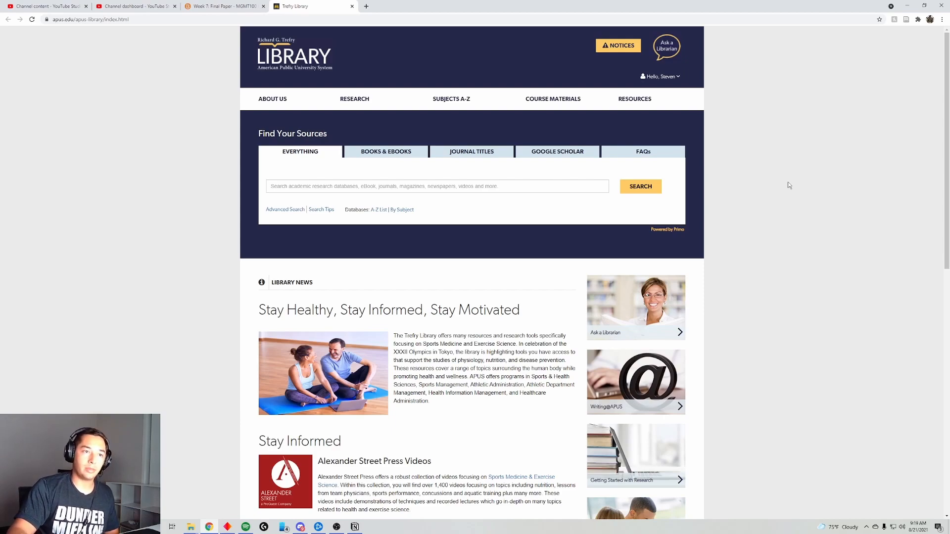
- Search the Trefry Library collections for 'leadership' and look over the results list
{"action": "left_click", "coordinate": [455, 182]}
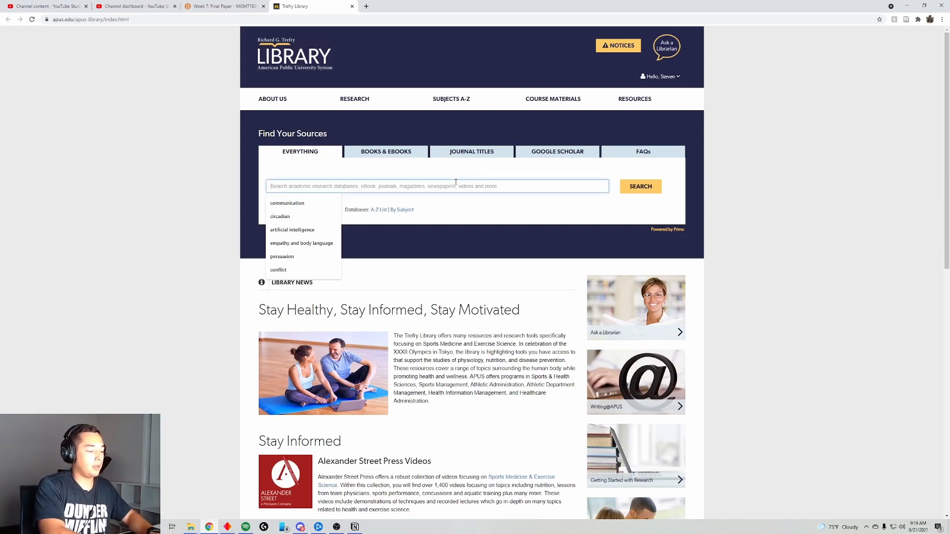
{"action": "type", "text": "leadership"}
{"action": "key", "text": "Return"}
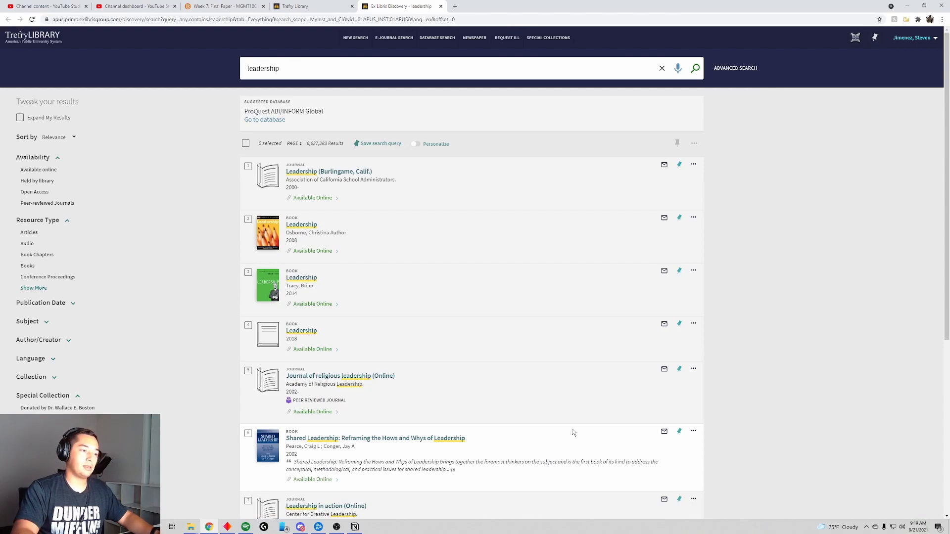
{"action": "scroll", "coordinate": [360, 388], "scroll_direction": "down", "scroll_amount": 3}
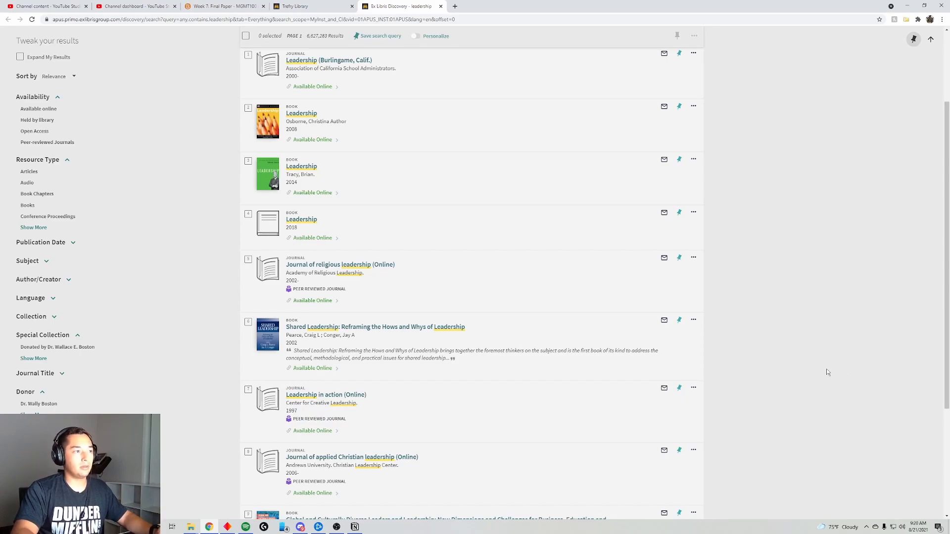
{"action": "scroll", "coordinate": [823, 317], "scroll_direction": "up", "scroll_amount": 3}
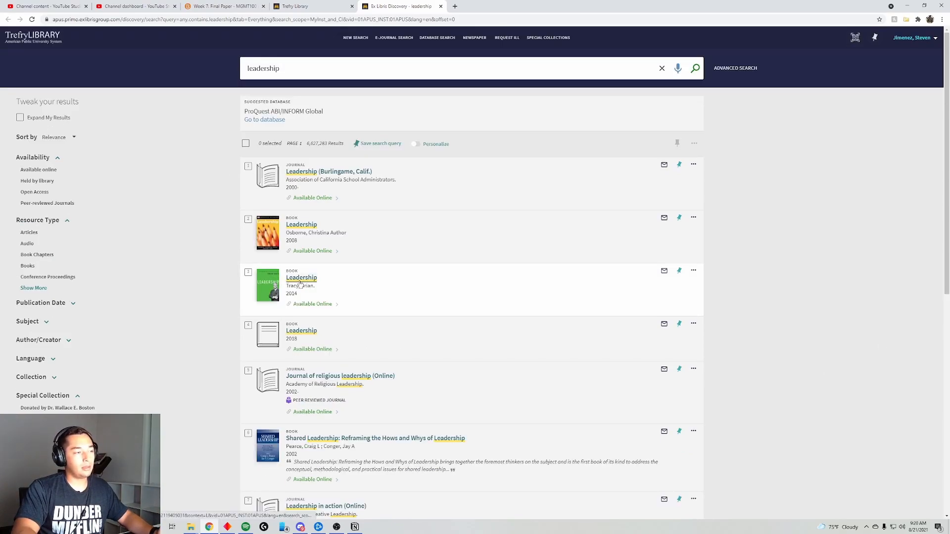
- Open Tracy's 2014 Leadership ebook in Ebook Central and read from chapter one to chapter two, 'A Sense of Mission'
{"action": "left_click", "coordinate": [311, 279]}
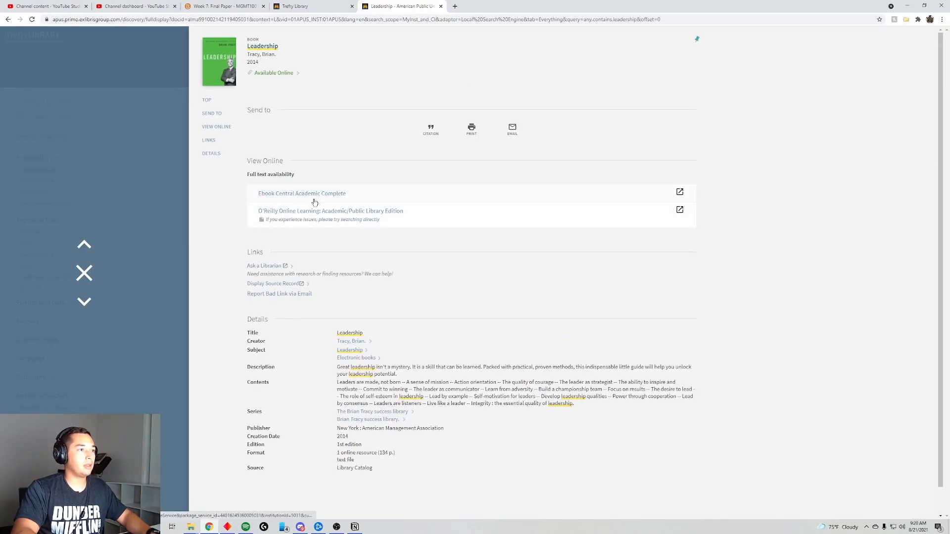
{"action": "left_click", "coordinate": [314, 199]}
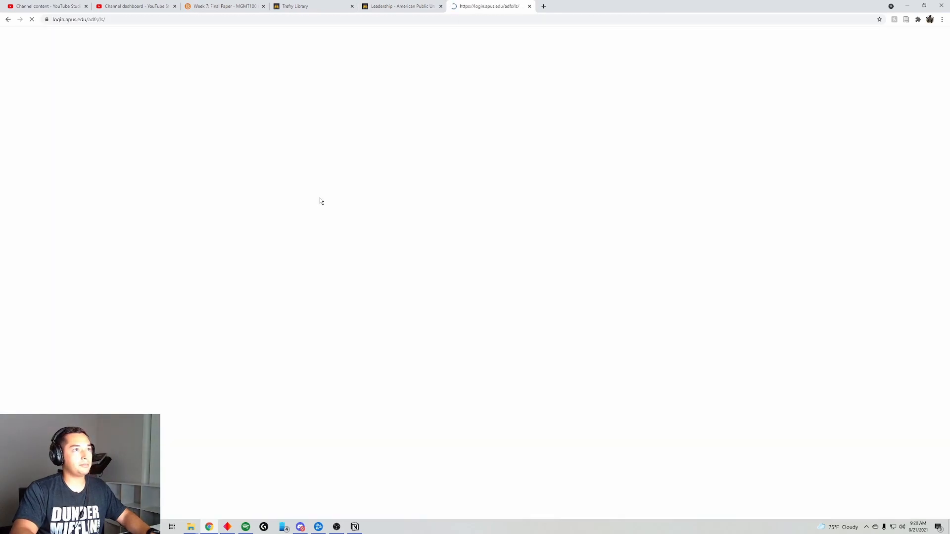
{"action": "scroll", "coordinate": [52, 297], "scroll_direction": "down", "scroll_amount": 1}
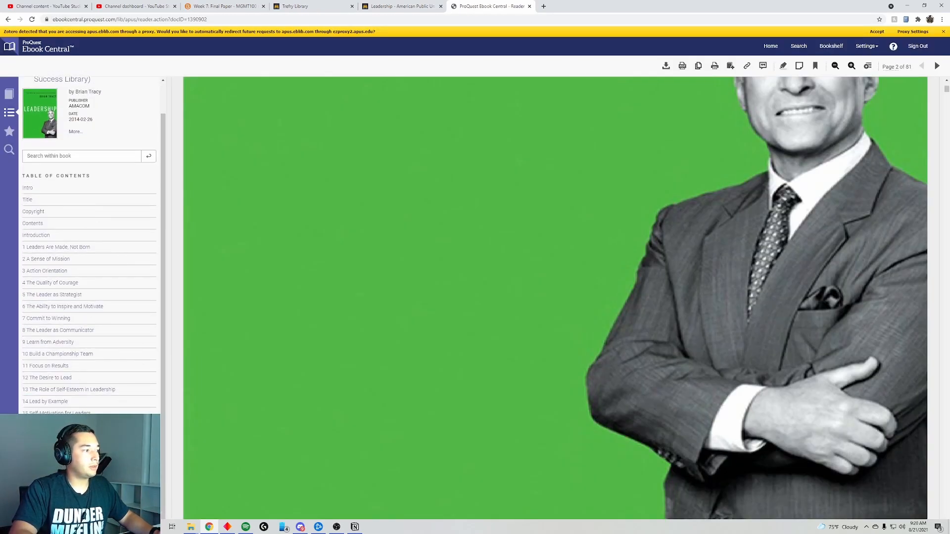
{"action": "left_click", "coordinate": [88, 249]}
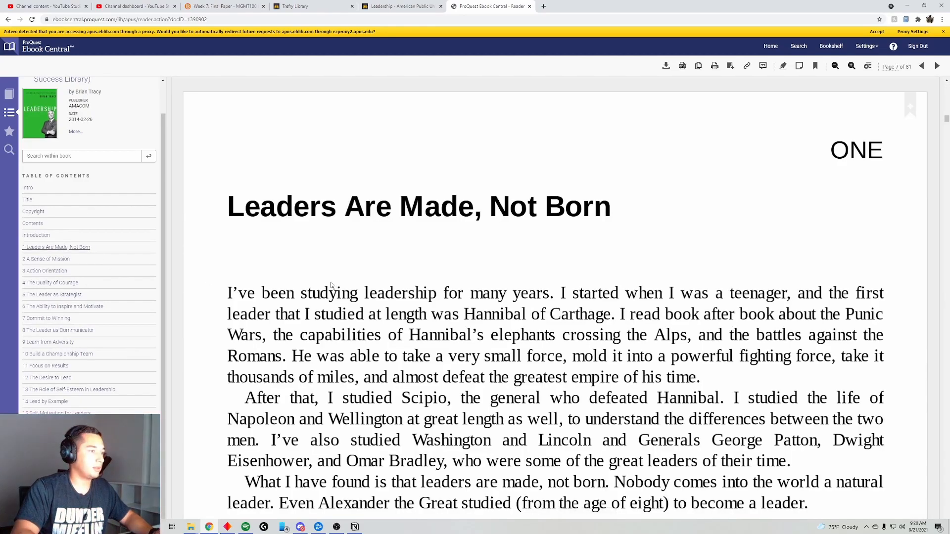
{"action": "scroll", "coordinate": [494, 341], "scroll_direction": "down", "scroll_amount": 2}
{"action": "scroll", "coordinate": [680, 389], "scroll_direction": "down", "scroll_amount": 2}
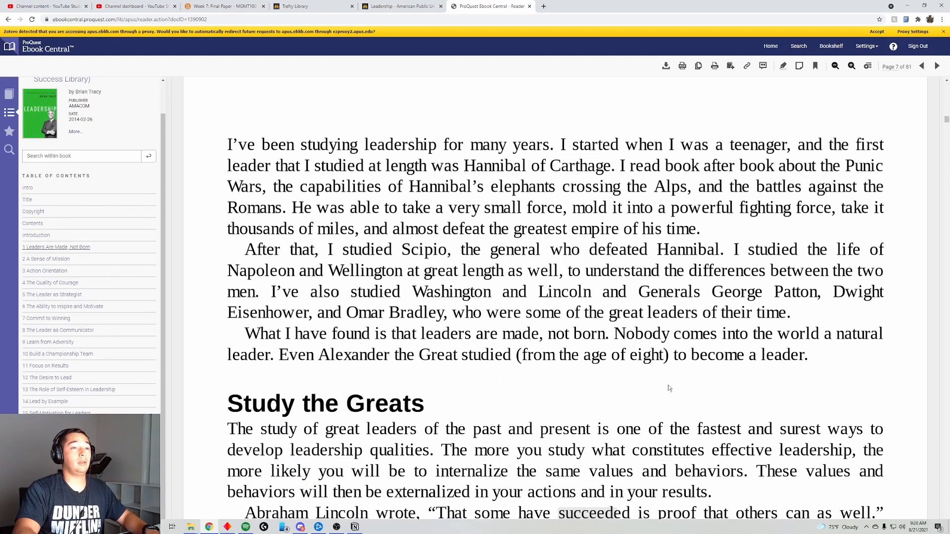
{"action": "scroll", "coordinate": [659, 378], "scroll_direction": "down", "scroll_amount": 2}
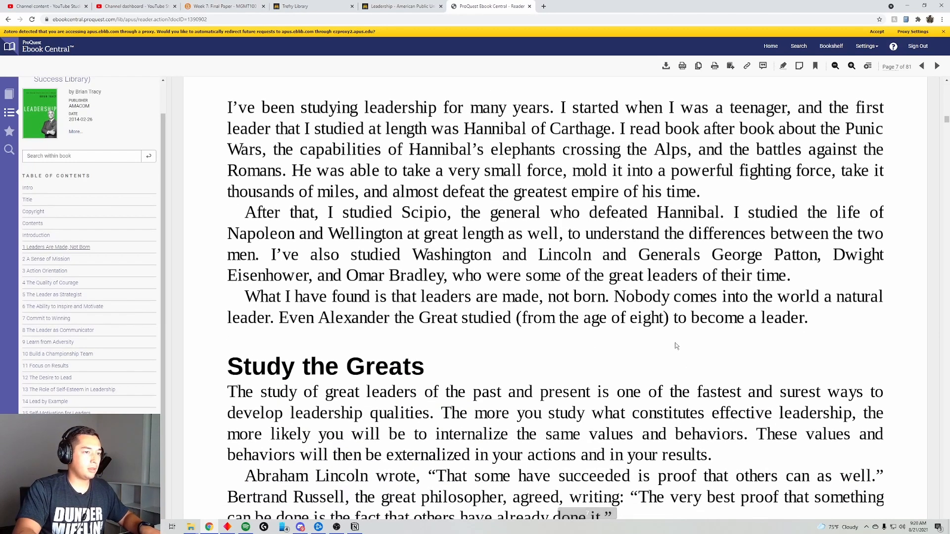
{"action": "key", "text": "ctrl+minus"}
{"action": "key", "text": "ctrl+minus"}
{"action": "key", "text": "ctrl+minus"}
{"action": "key", "text": "ctrl+minus"}
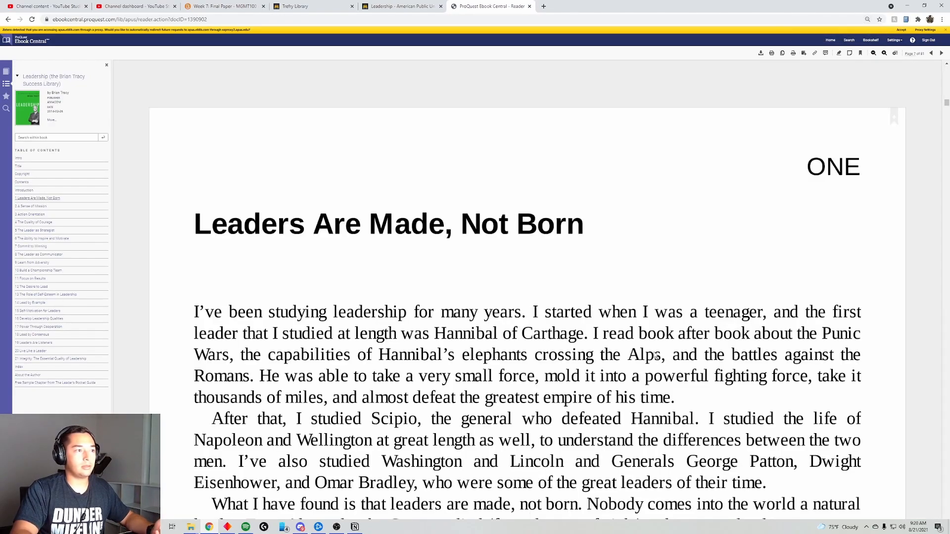
{"action": "scroll", "coordinate": [656, 356], "scroll_direction": "down", "scroll_amount": 2}
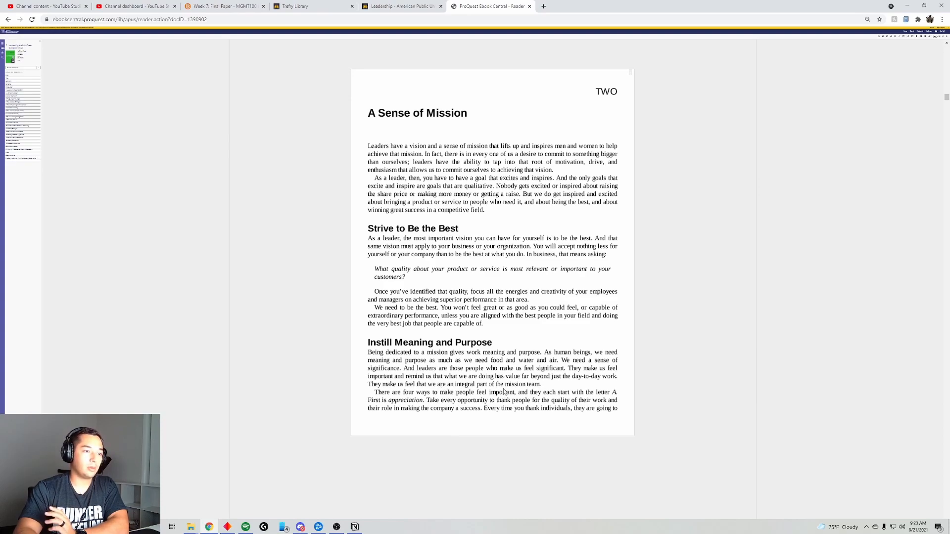
- Copy the ebook's passage about feeling significant into a new 'Instilling meaning and purpose' toggle under Citations
{"action": "triple_click", "coordinate": [537, 382]}
{"action": "left_click_drag", "start_coordinate": [537, 381], "coordinate": [536, 369]}
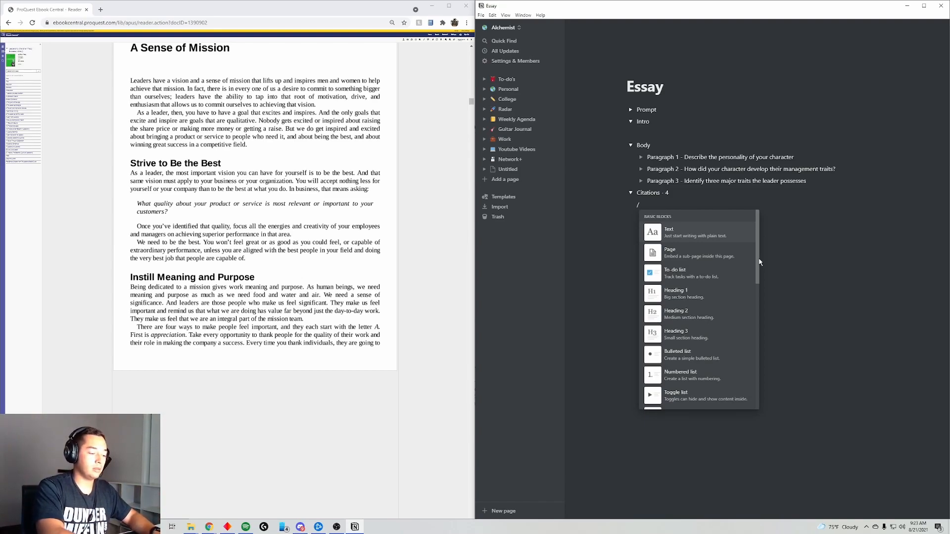
{"action": "type", "text": "tog"}
{"action": "key", "text": "Return"}
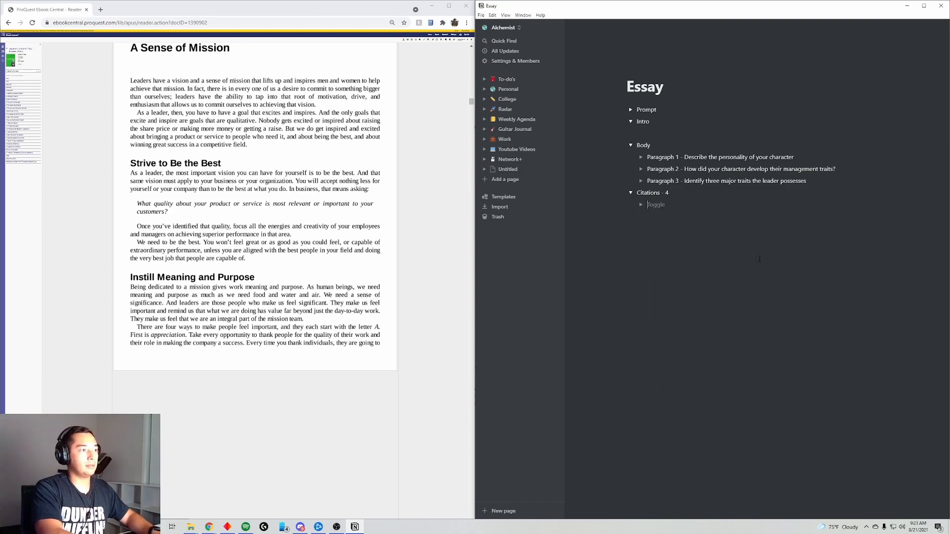
{"action": "type", "text": "Instill"}
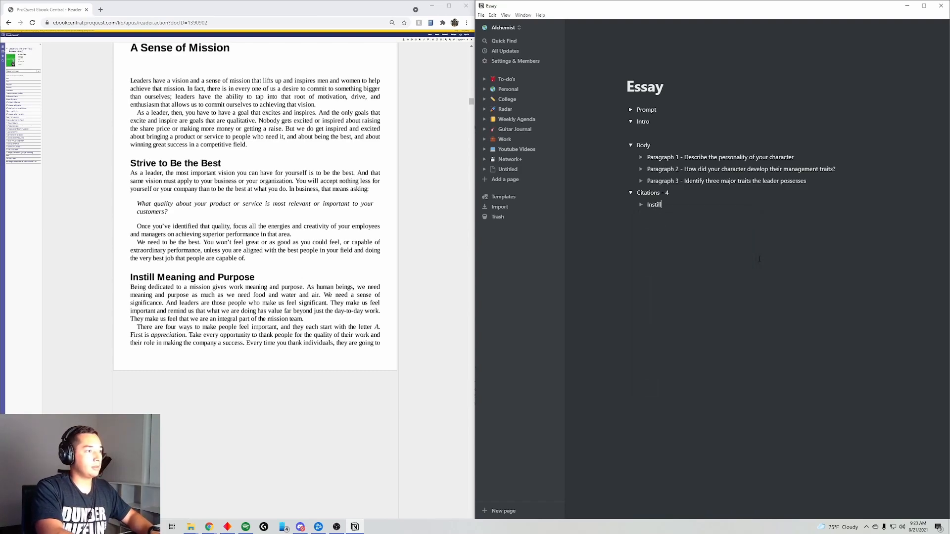
{"action": "type", "text": "ing meaning and purpose"}
{"action": "key", "text": "Return"}
{"action": "type", "text": "\"We need a sense of significance. And leaders are those people who make us feel significant.  They make us feel important and remind us that what we are doing has value far beyond just the day-to-day work.  They make us feel that we are an integral part of the mission team.\""}
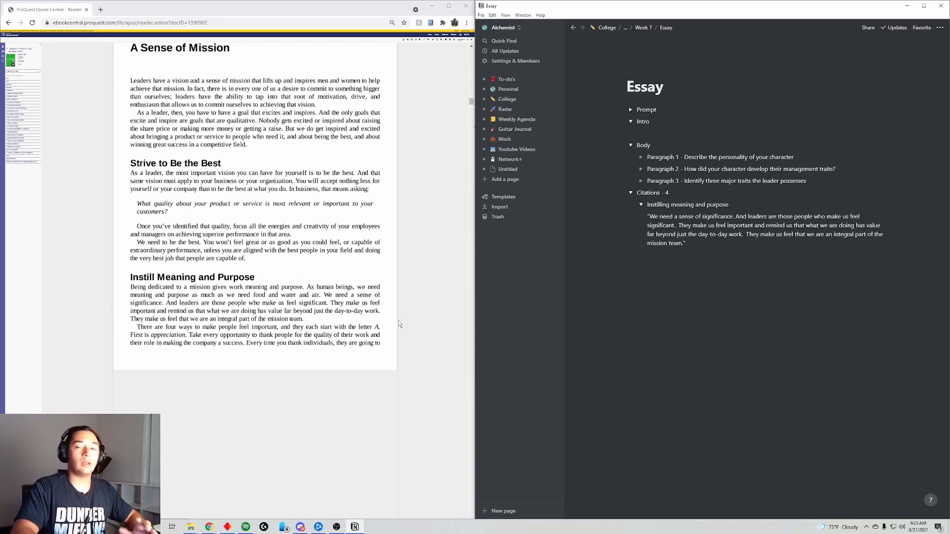
{"action": "left_click_drag", "start_coordinate": [380, 312], "coordinate": [322, 290]}
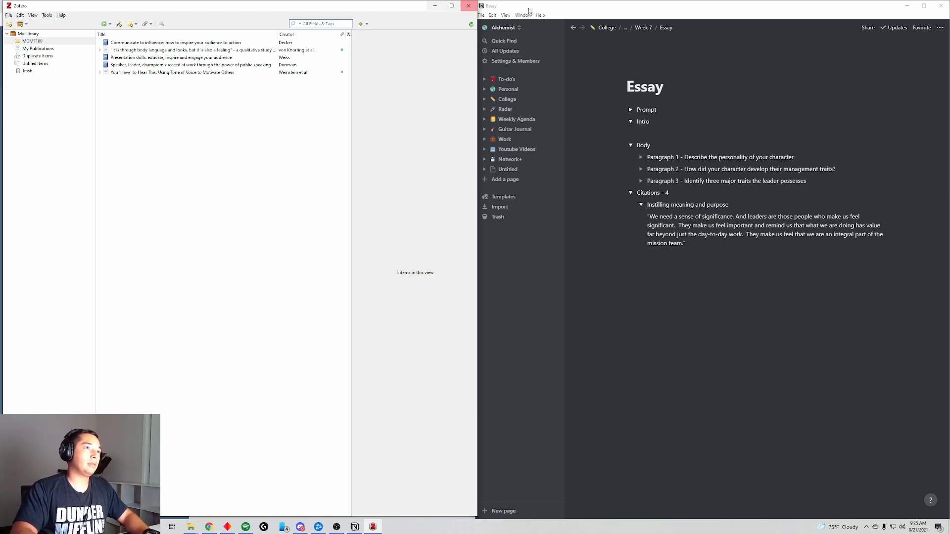
- Save Tracy's 2014 Leadership book record from the library catalog into Zotero's MGMT100 collection
{"action": "left_click", "coordinate": [434, 5]}
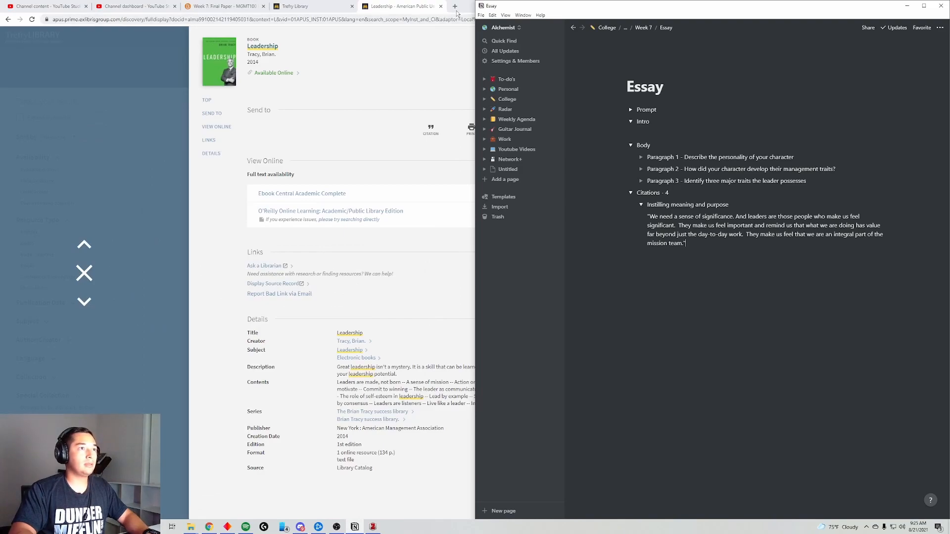
{"action": "left_click", "coordinate": [166, 87]}
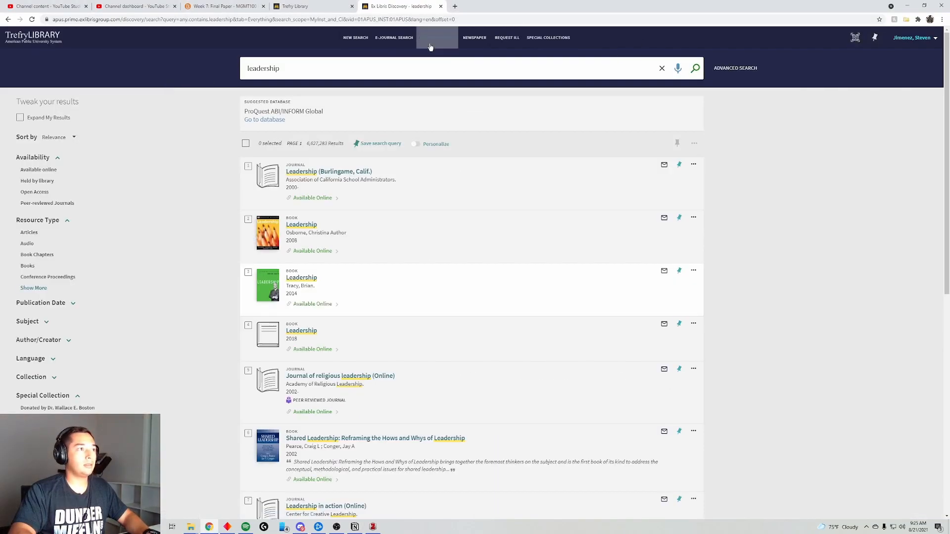
{"action": "left_click", "coordinate": [304, 279]}
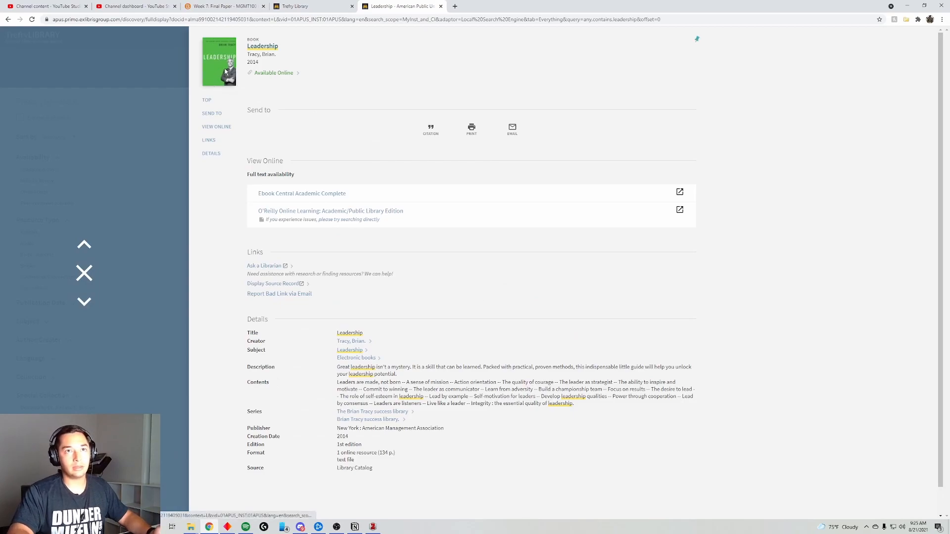
{"action": "left_click", "coordinate": [905, 20]}
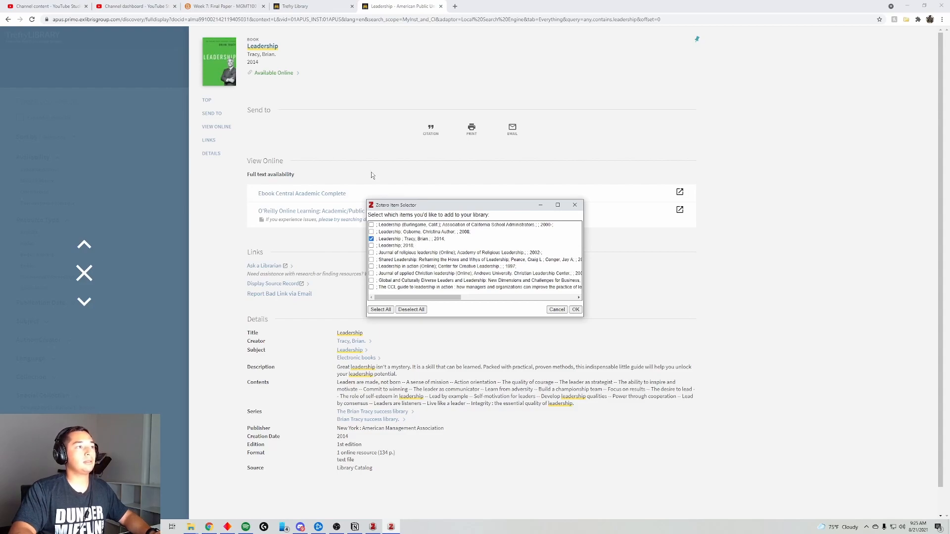
{"action": "left_click", "coordinate": [576, 309]}
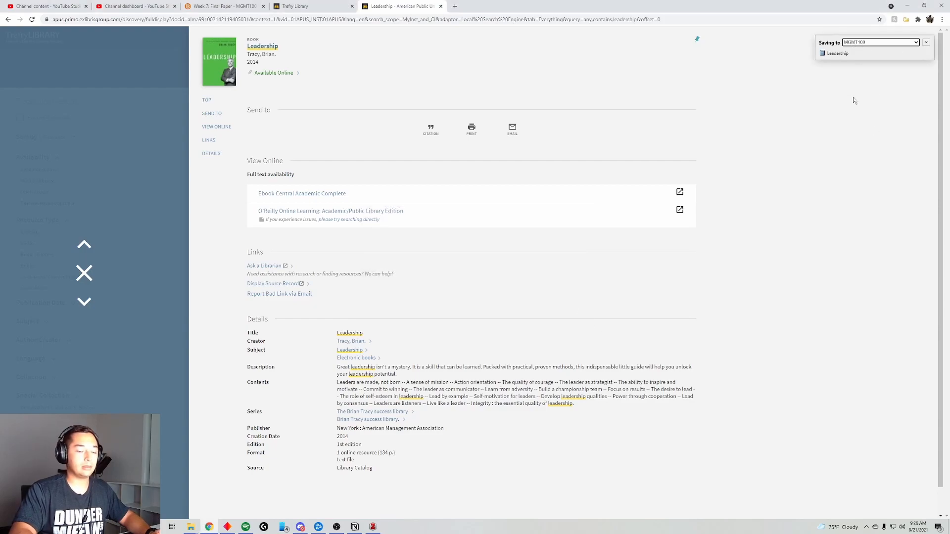
{"action": "left_click", "coordinate": [371, 528]}
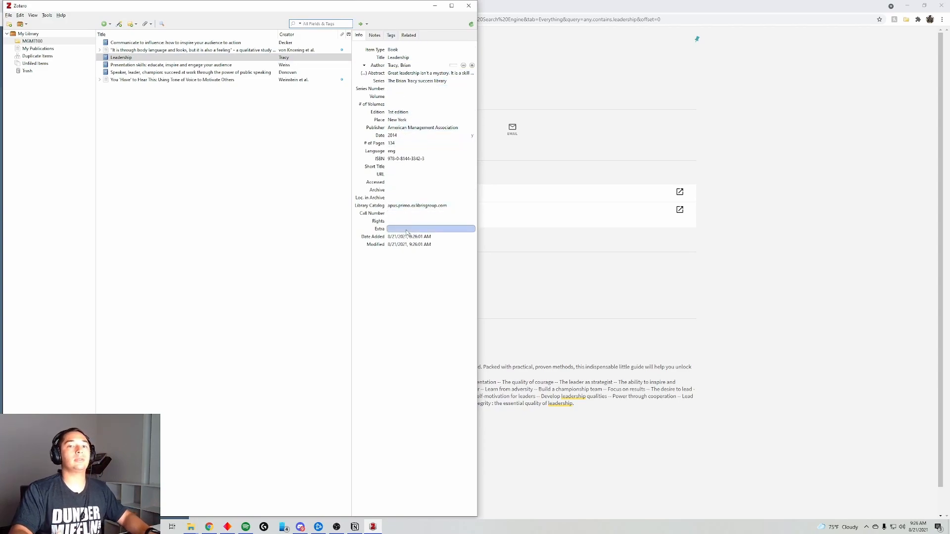
- Launch Microsoft Word from Windows search
{"action": "key", "text": "super"}
{"action": "type", "text": "Wor"}
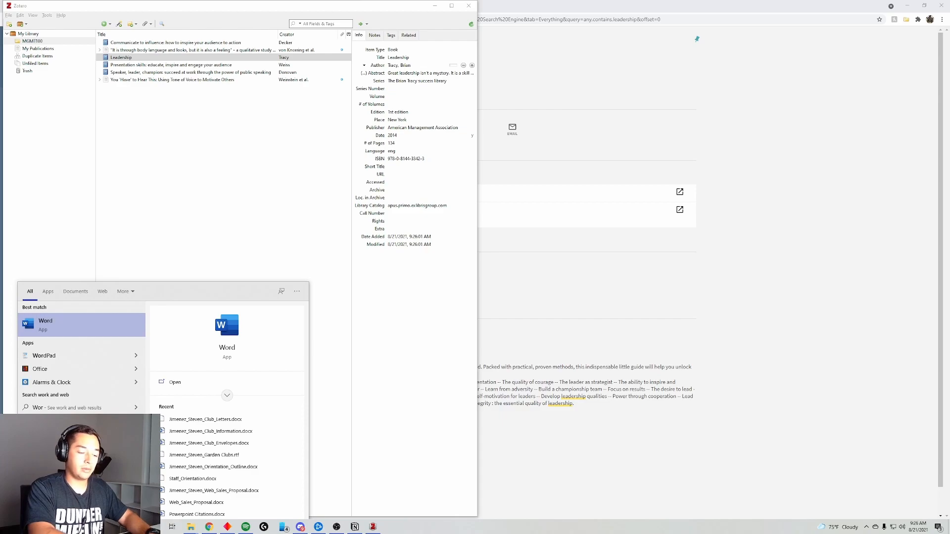
{"action": "key", "text": "Return"}
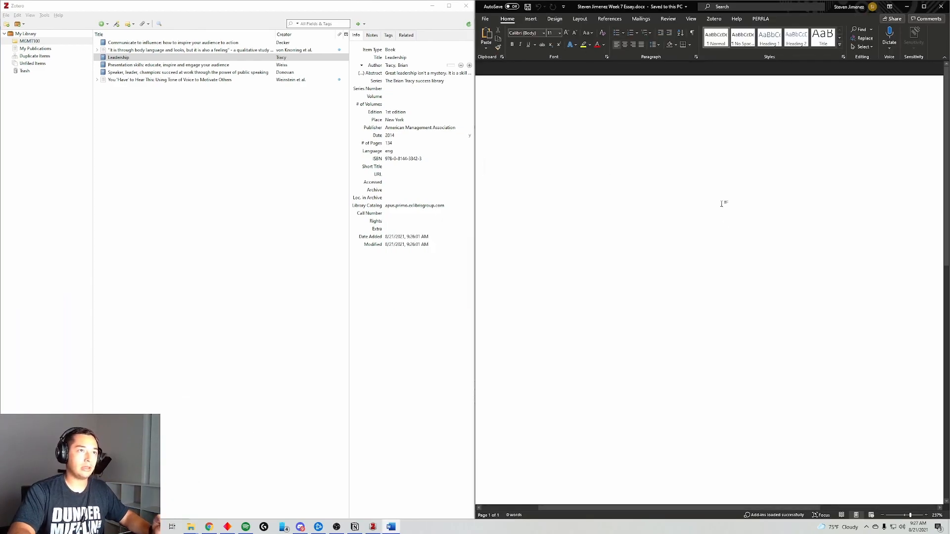
- Add a Book source by Tracy, Brian (Leadership, 2014, New York, American Management Association) and insert its citation
{"action": "left_click", "coordinate": [619, 21]}
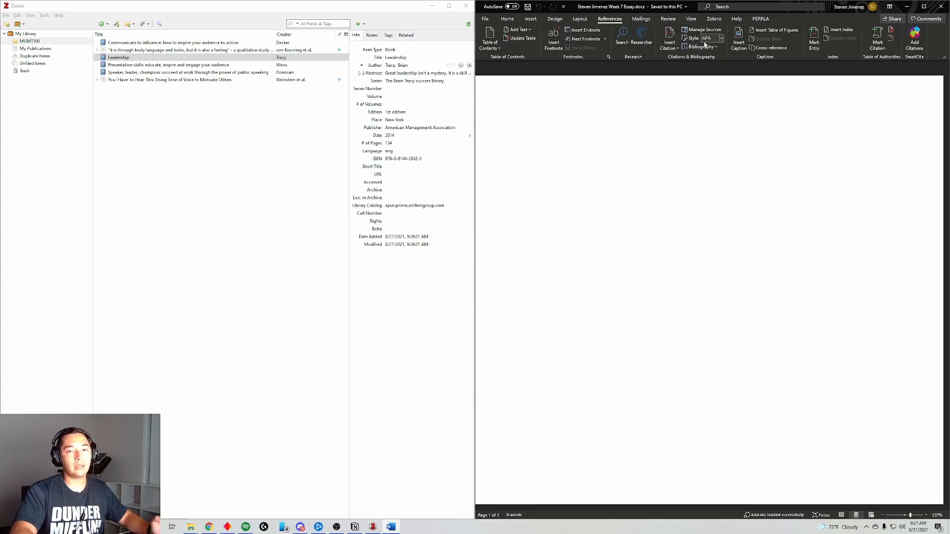
{"action": "left_click", "coordinate": [674, 49]}
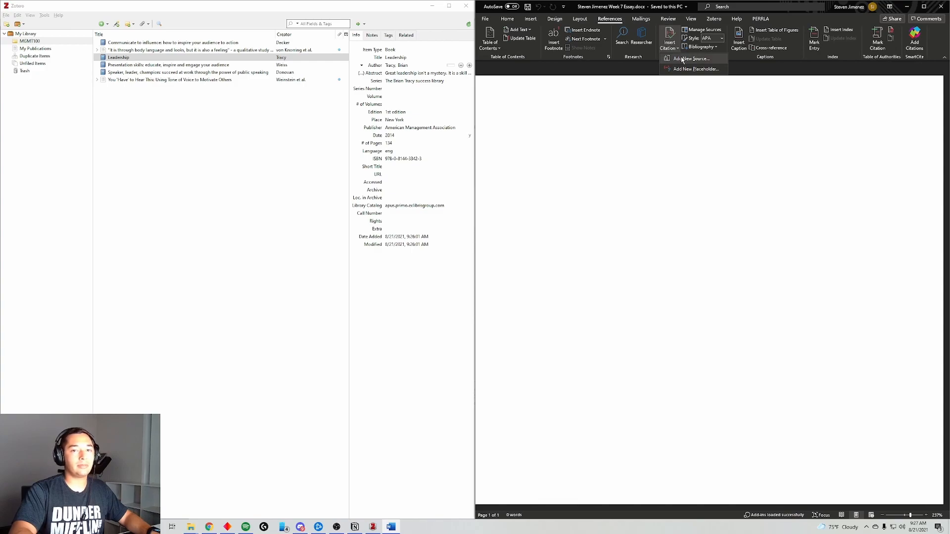
{"action": "left_click", "coordinate": [685, 59]}
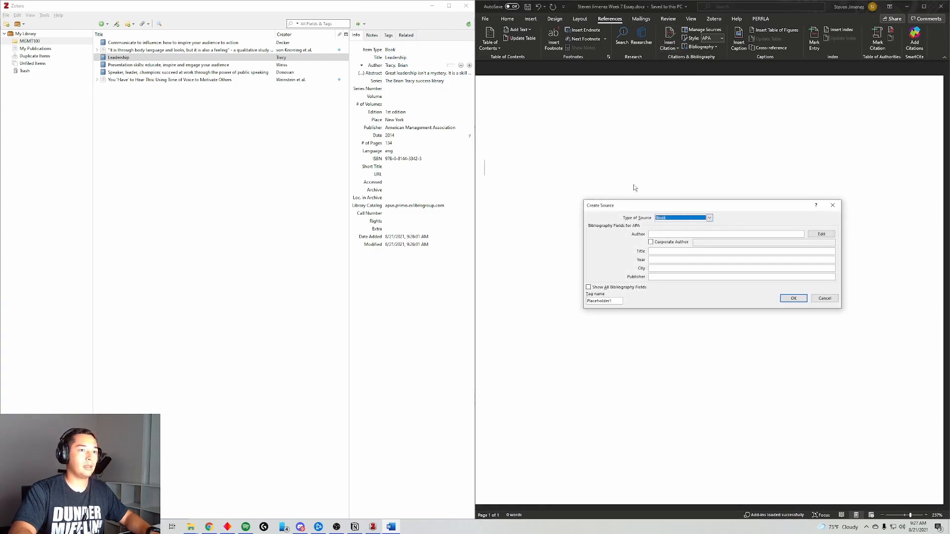
{"action": "left_click", "coordinate": [810, 234]}
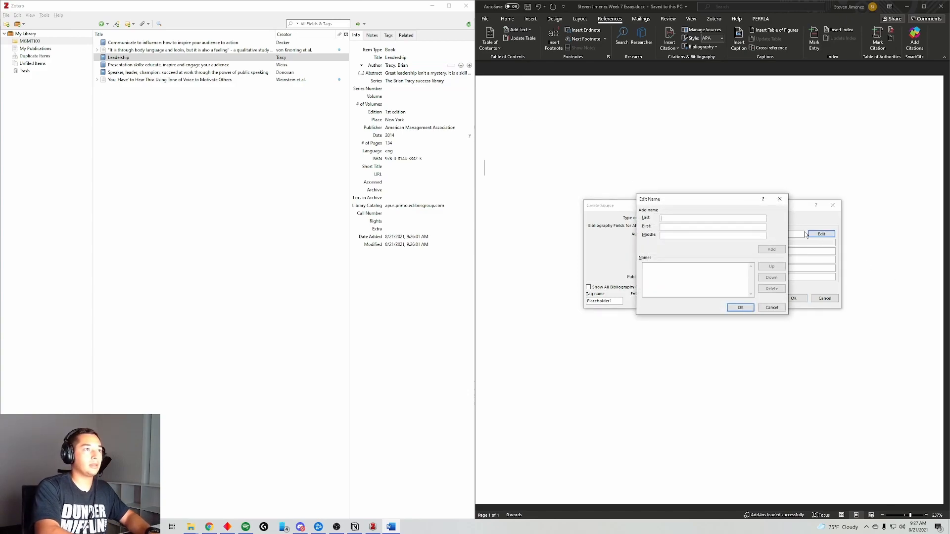
{"action": "type", "text": "Tracy"}
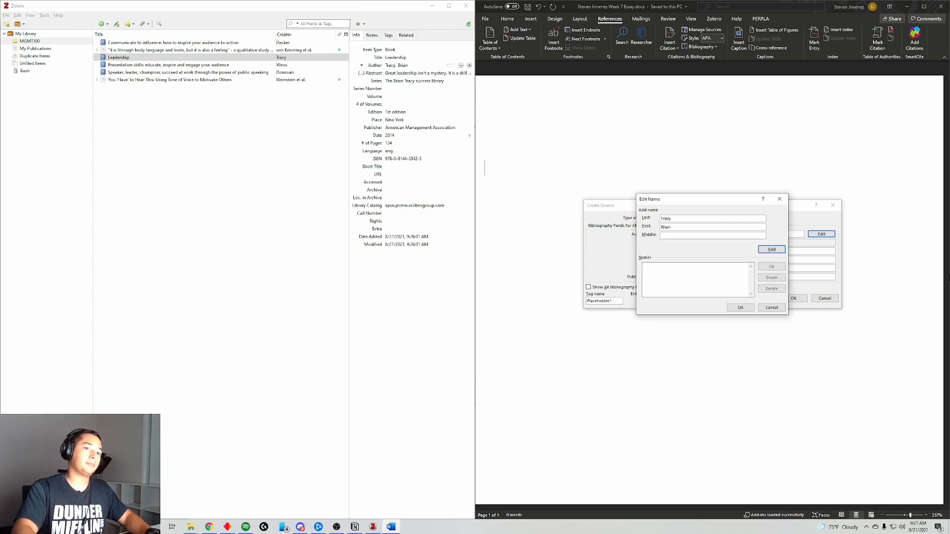
{"action": "left_click", "coordinate": [748, 307]}
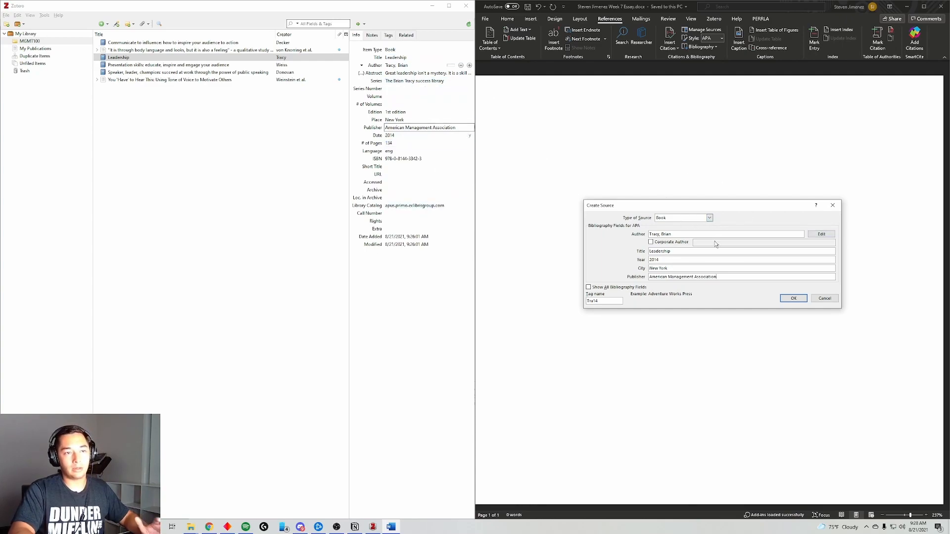
{"action": "left_click", "coordinate": [792, 297]}
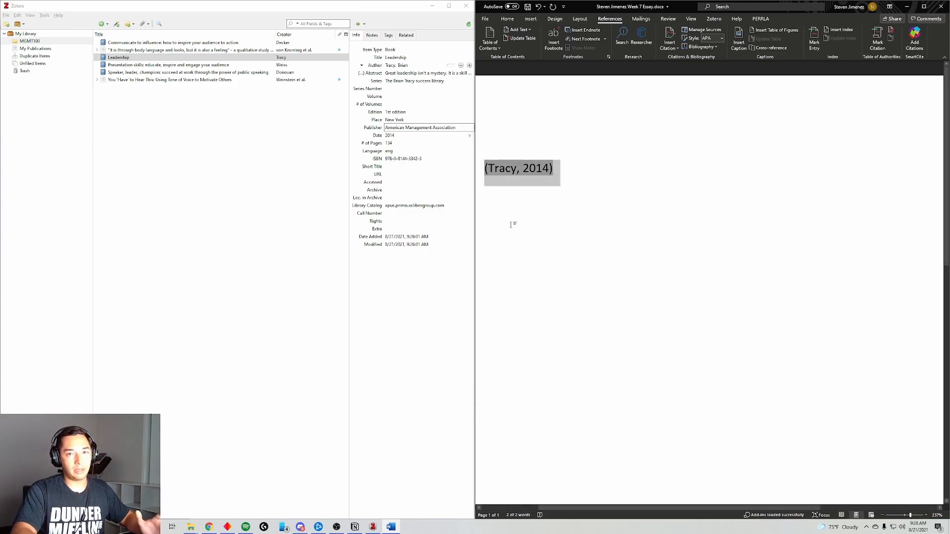
{"action": "left_click", "coordinate": [355, 527]}
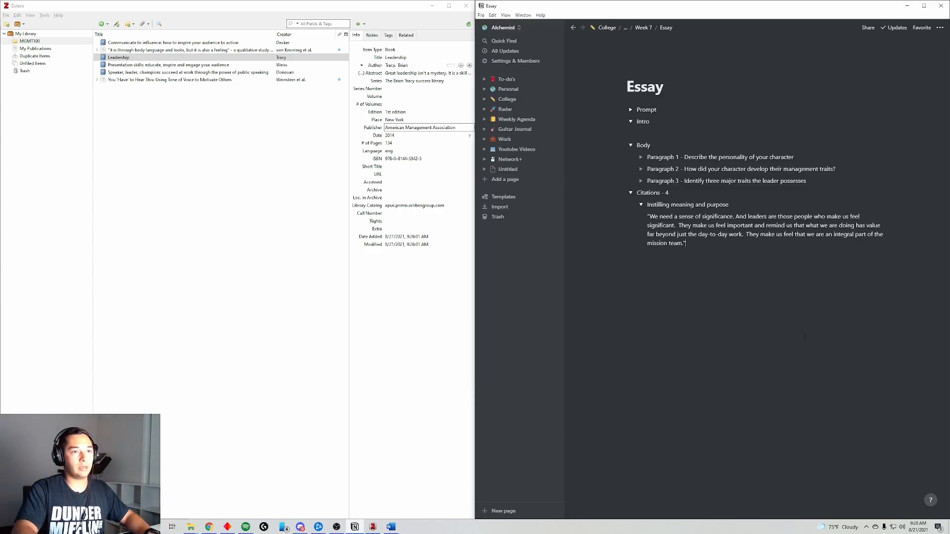
- Paste '(Tracy, 2014)' after the quoted passage and end the sentence with a period
{"action": "type", "text": "(Tracy, 2014)"}
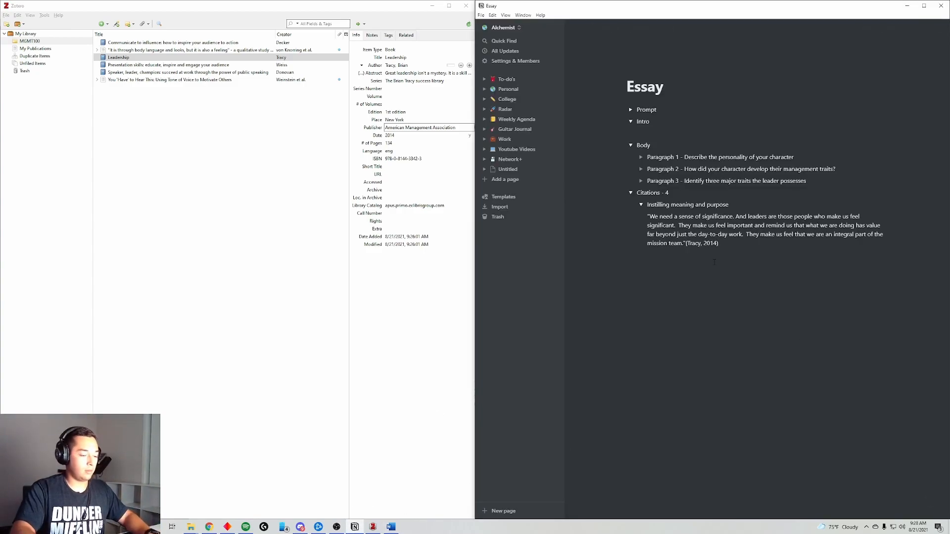
{"action": "type", "text": "."}
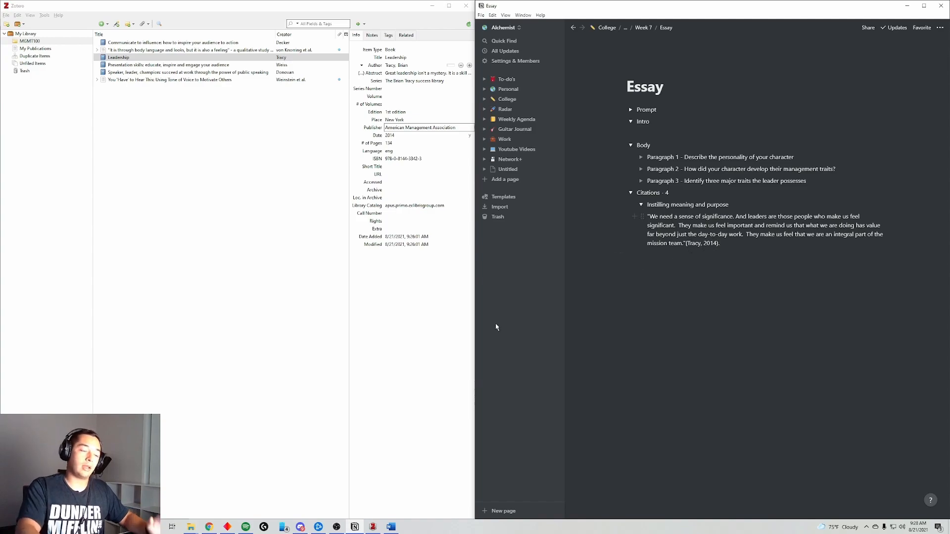
{"action": "left_click", "coordinate": [391, 527]}
- Clear the Word document and insert a Bibliography listing 'Tracy, B. (2014). Leadership'
{"action": "left_click", "coordinate": [566, 376]}
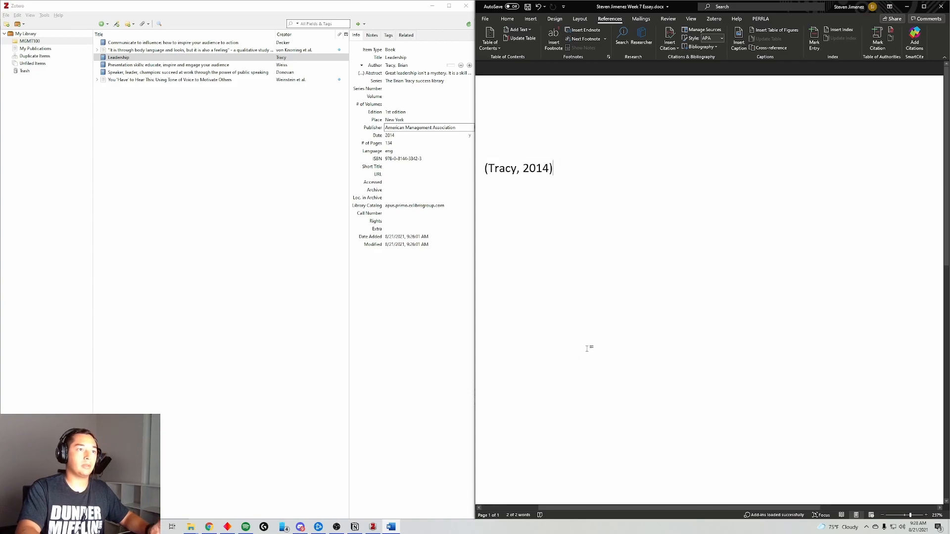
{"action": "left_click", "coordinate": [923, 7]}
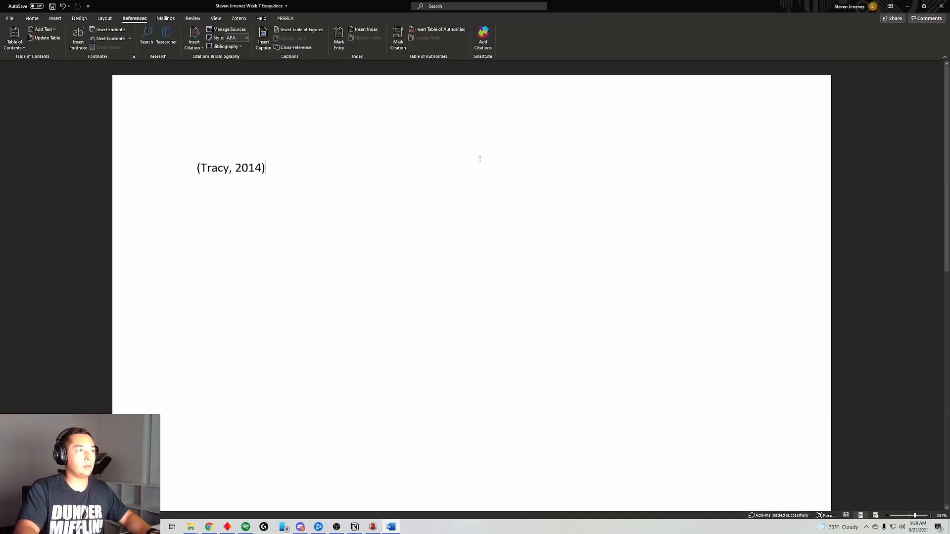
{"action": "key", "text": "ctrl+a"}
{"action": "key", "text": "Delete"}
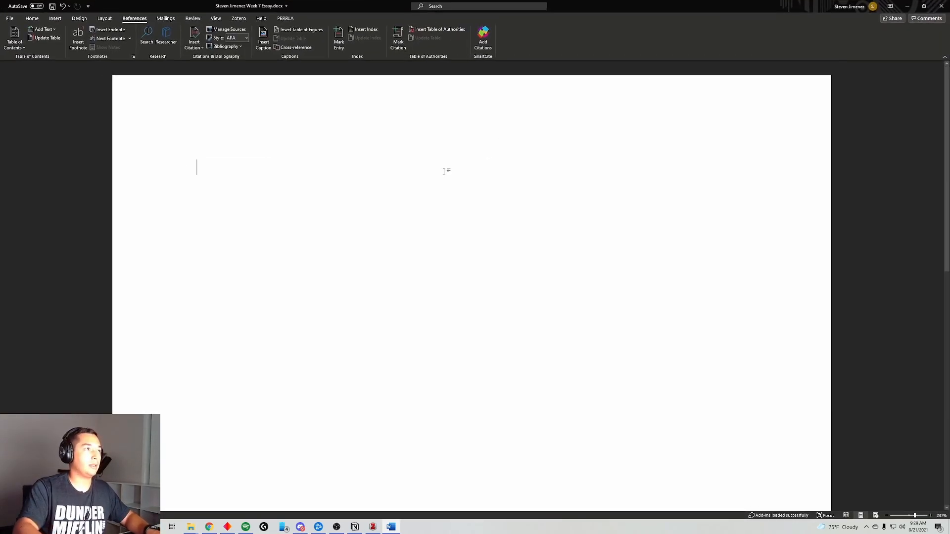
{"action": "left_click", "coordinate": [226, 46]}
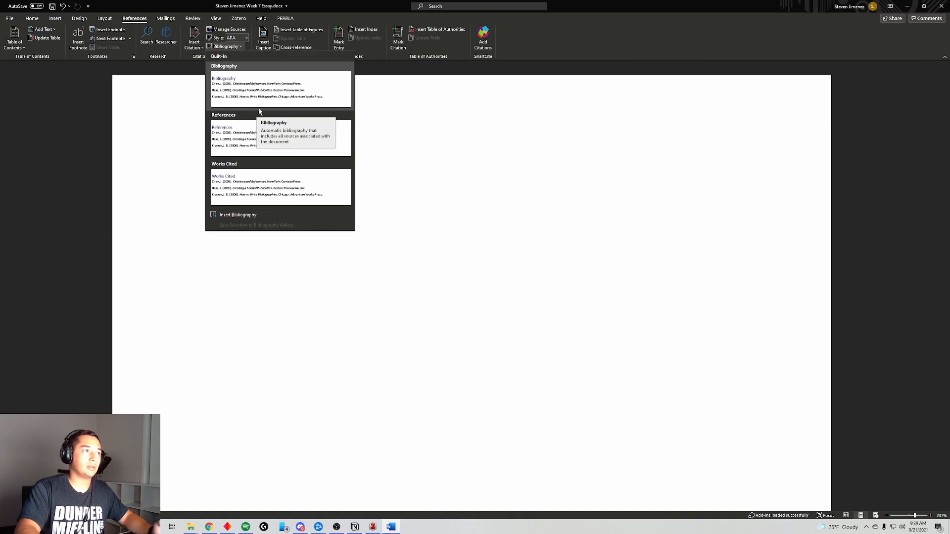
{"action": "left_click", "coordinate": [273, 92]}
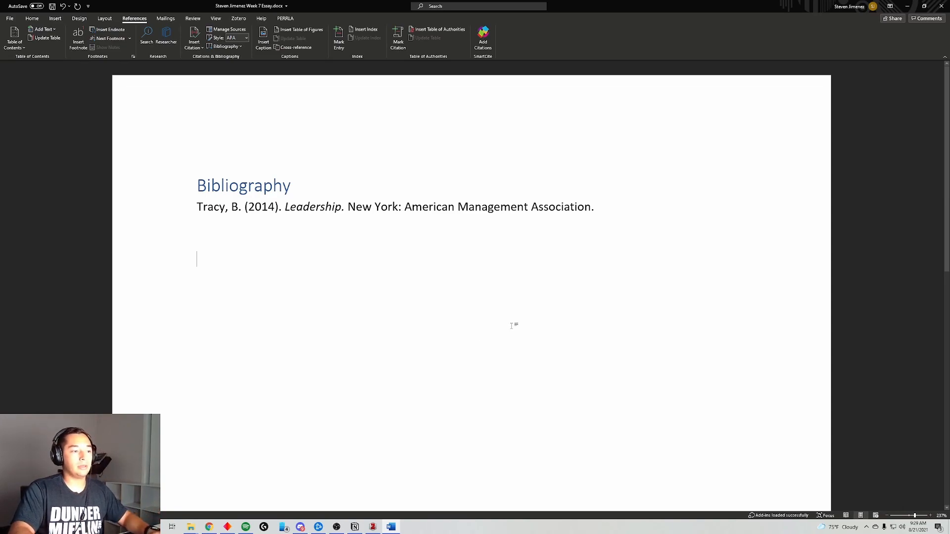
{"action": "left_click", "coordinate": [356, 528]}
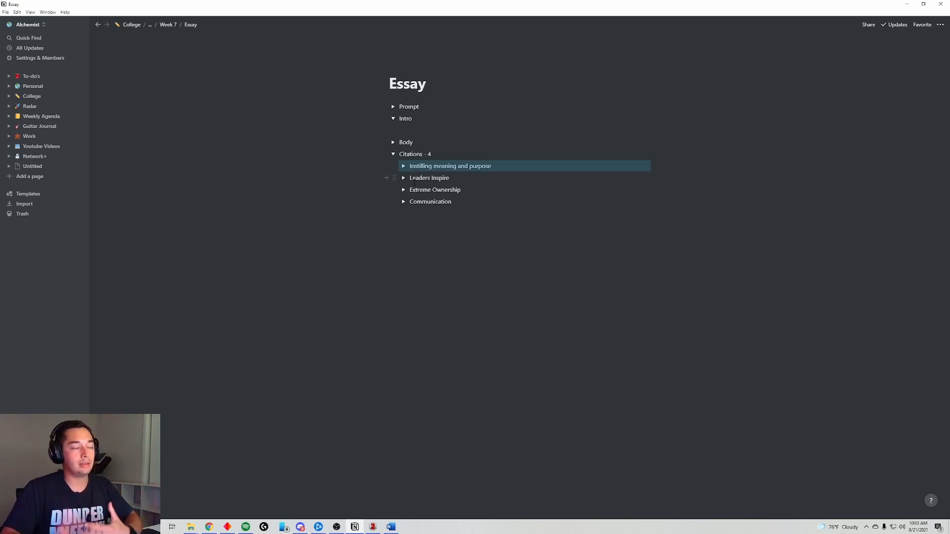
- Move the citation toggles into Body paragraphs, placing Instilling meaning and purpose and Communication under Paragraph 3
{"action": "left_click", "coordinate": [393, 143]}
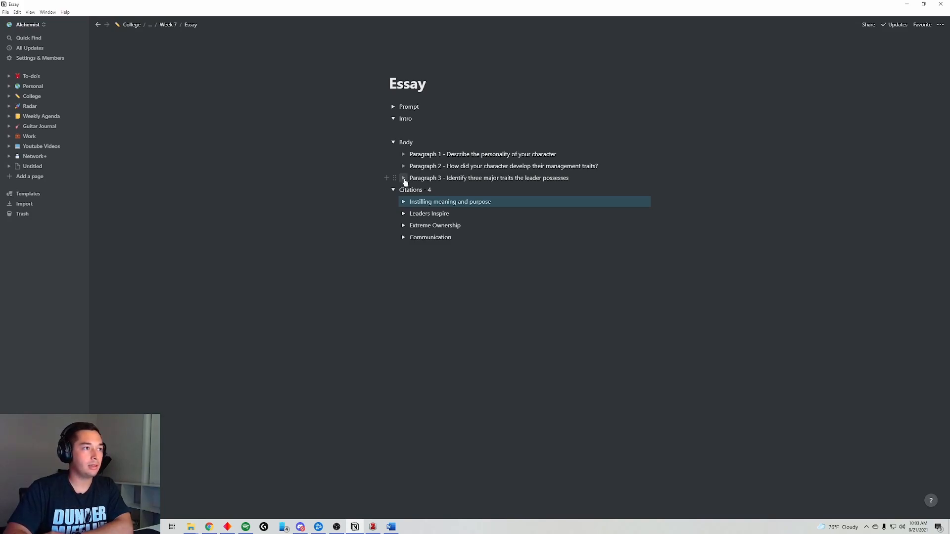
{"action": "left_click", "coordinate": [403, 178]}
{"action": "left_click_drag", "start_coordinate": [394, 213], "coordinate": [410, 183]}
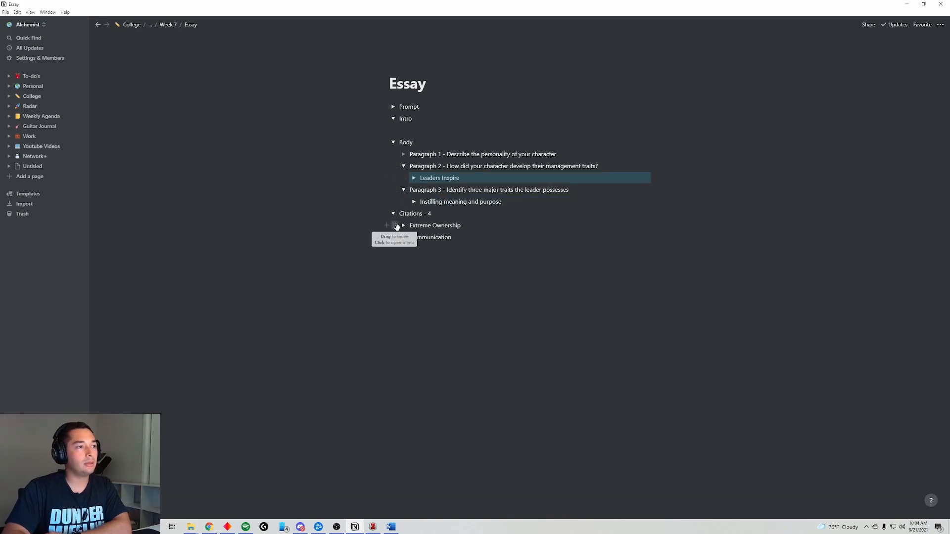
{"action": "left_click_drag", "start_coordinate": [396, 226], "coordinate": [418, 161]}
{"action": "left_click", "coordinate": [403, 154]}
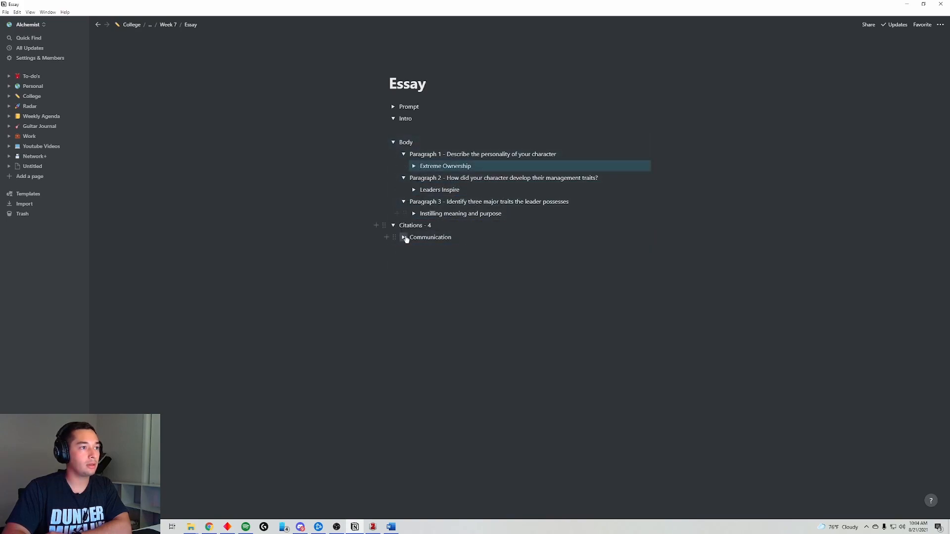
{"action": "left_click_drag", "start_coordinate": [395, 236], "coordinate": [415, 219]}
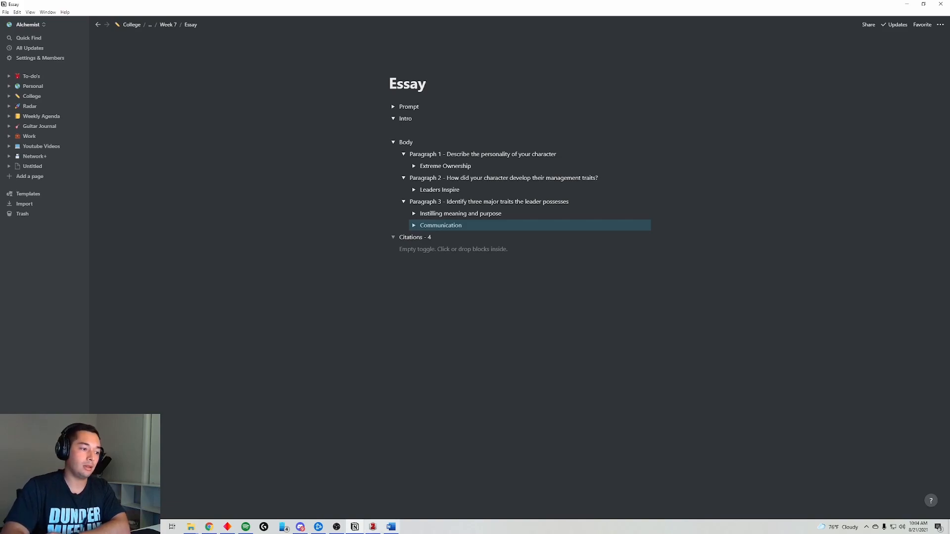
- Select everything in the Word essay document and delete the bibliography and citations
{"action": "left_click", "coordinate": [391, 527]}
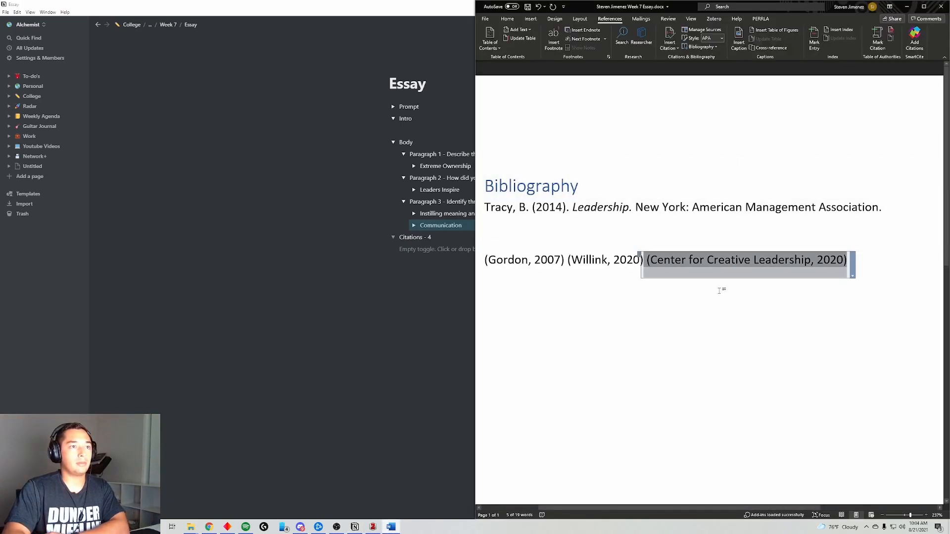
{"action": "left_click", "coordinate": [869, 344]}
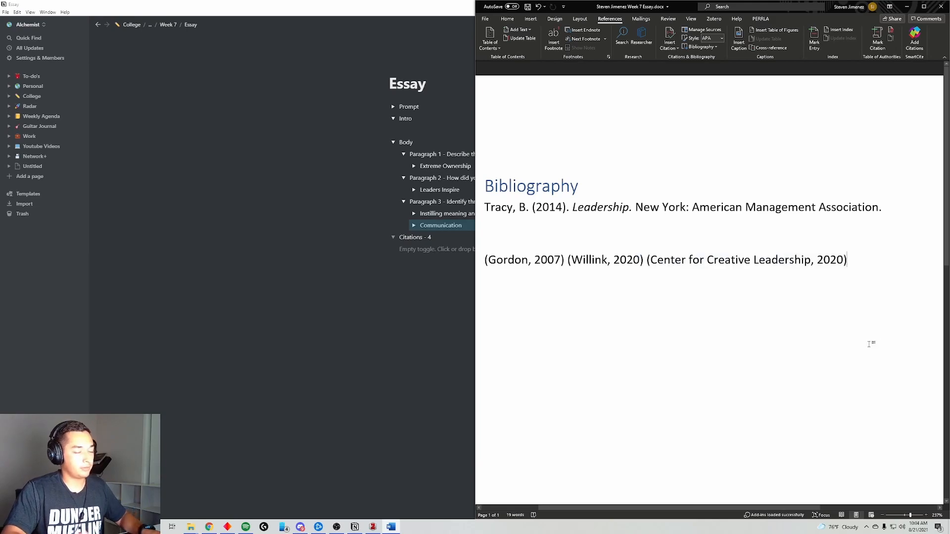
{"action": "key", "text": "ctrl+a"}
{"action": "key", "text": "BackSpace"}
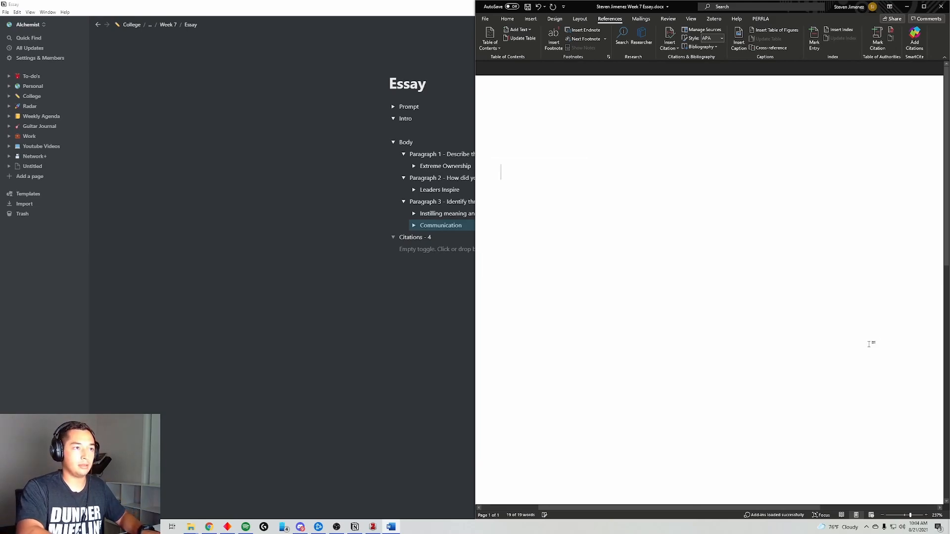
{"action": "left_click", "coordinate": [419, 351]}
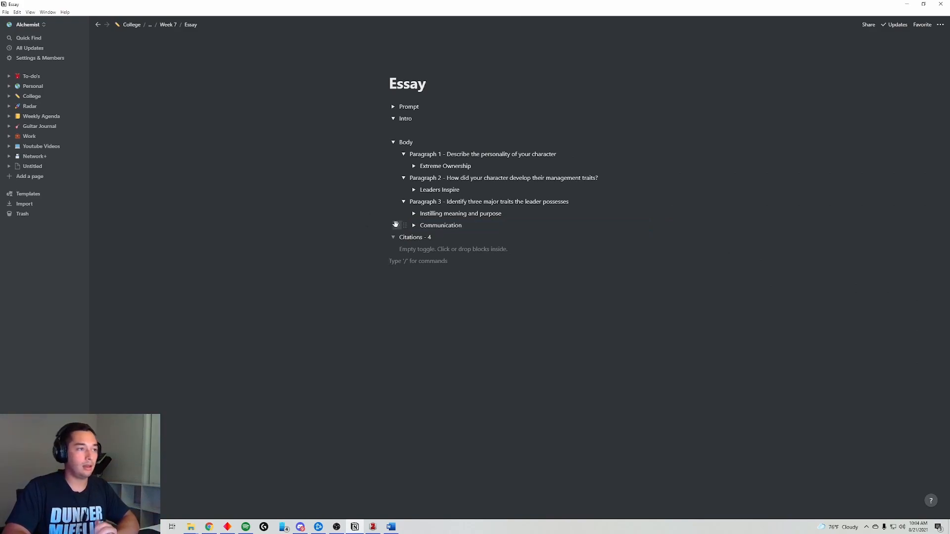
- Collapse Citations - 4 and Paragraphs 1–3, then start a Thesis toggle on the empty line under Intro
{"action": "left_click", "coordinate": [393, 237]}
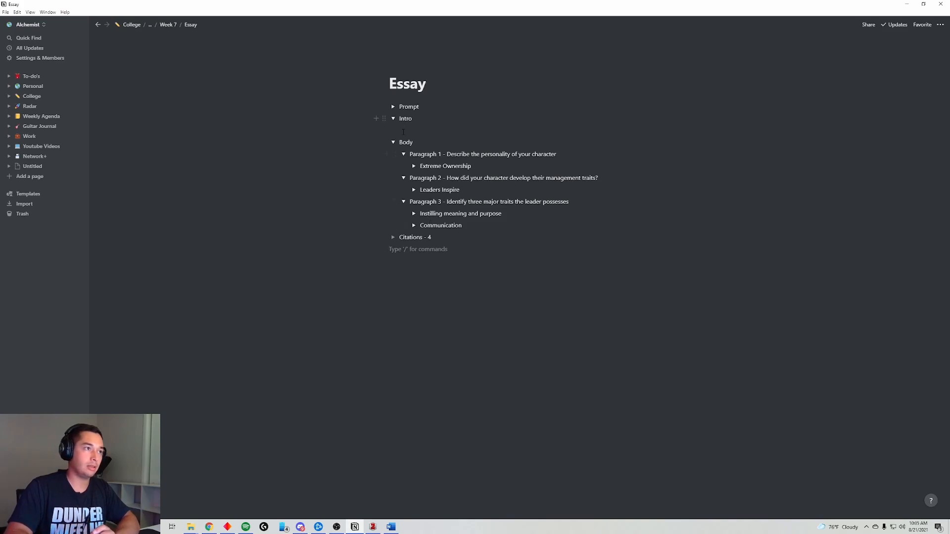
{"action": "left_click", "coordinate": [403, 202]}
{"action": "left_click", "coordinate": [403, 177]}
{"action": "left_click", "coordinate": [403, 154]}
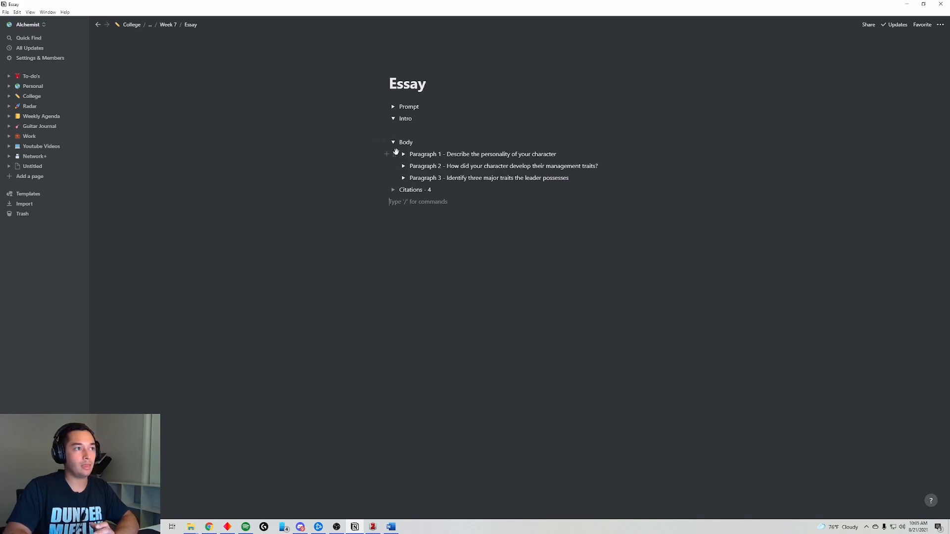
{"action": "left_click", "coordinate": [401, 130]}
{"action": "type", "text": "/these"}
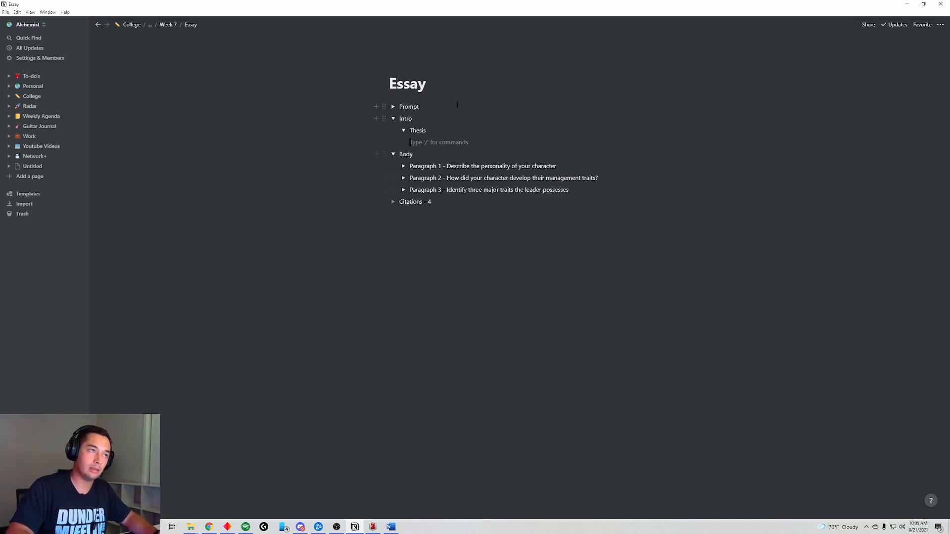
- Expand the Prompt toggle to read the assignment, then return to the empty block under Thesis
{"action": "left_click", "coordinate": [393, 106]}
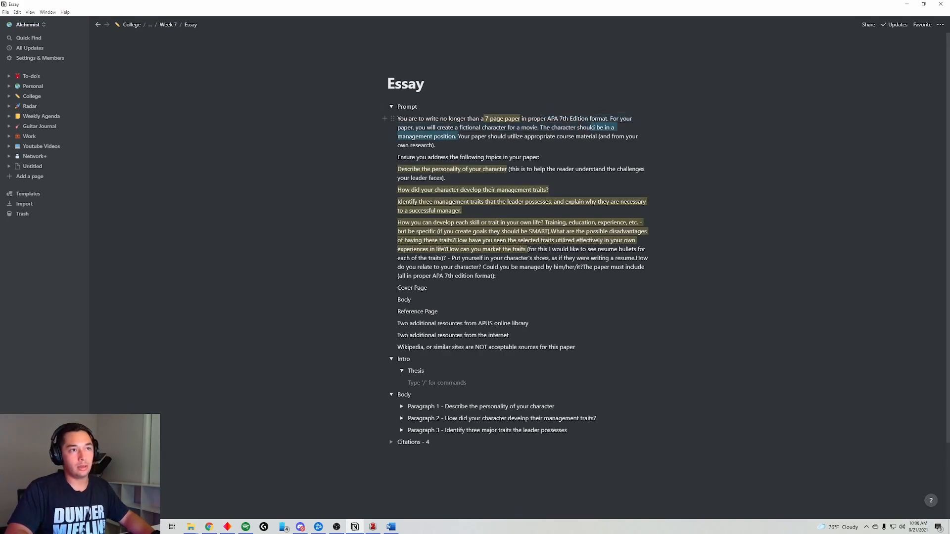
{"action": "left_click", "coordinate": [611, 119]}
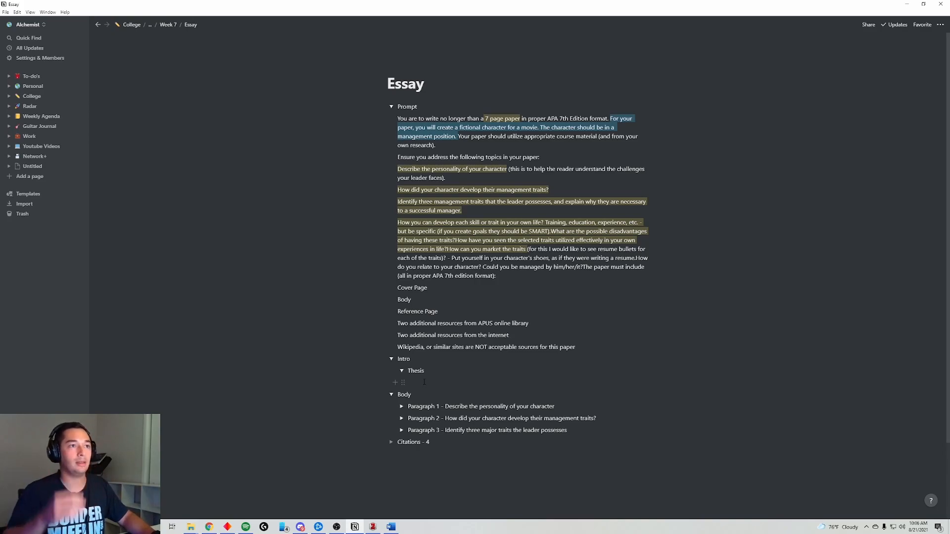
{"action": "left_click", "coordinate": [424, 382]}
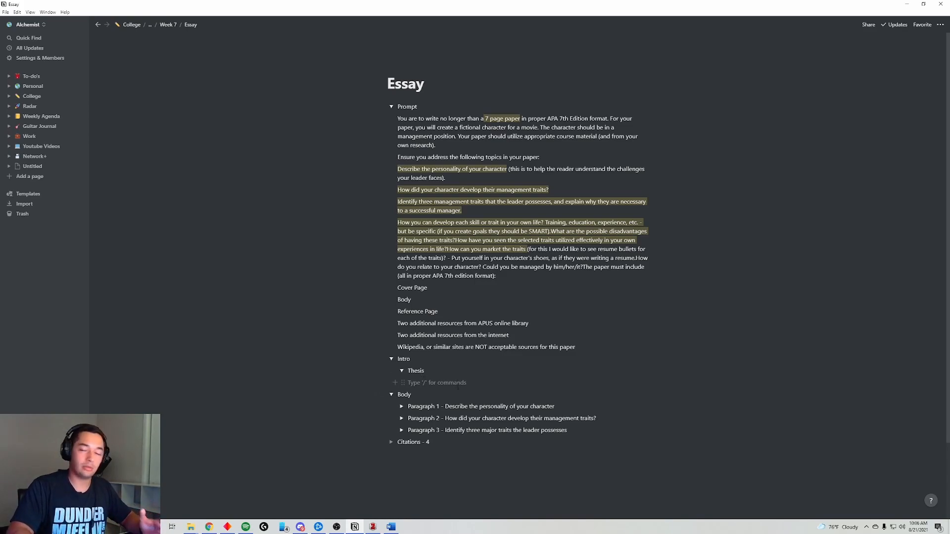
- Review the thesis sentence ending 'and his self-awareness.' under Thesis, with the empty Word essay alongside
{"action": "left_click", "coordinate": [401, 371]}
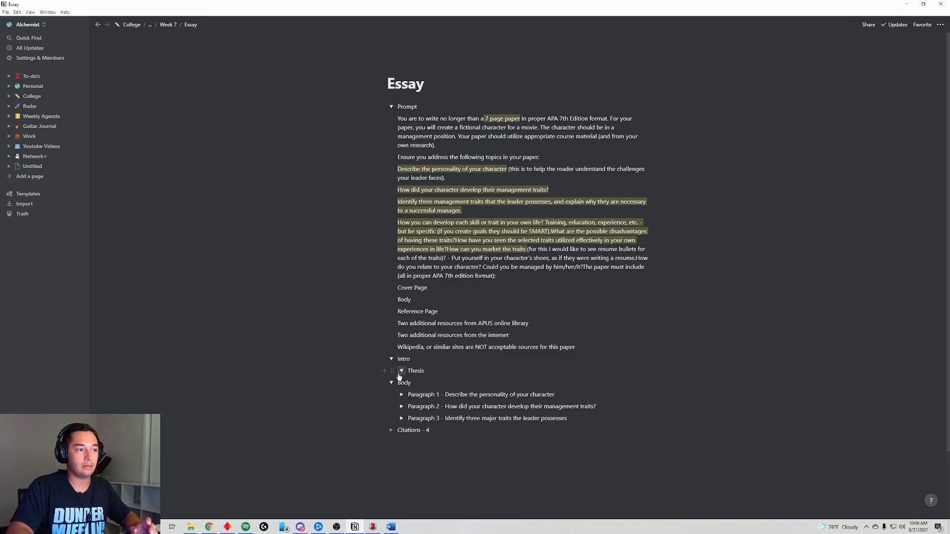
{"action": "left_click", "coordinate": [401, 372]}
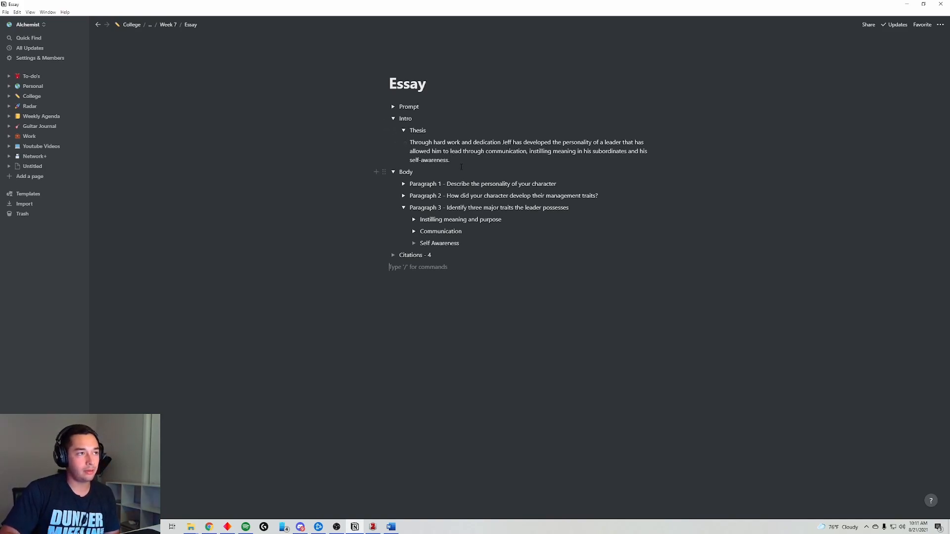
{"action": "left_click_drag", "start_coordinate": [460, 160], "coordinate": [409, 142]}
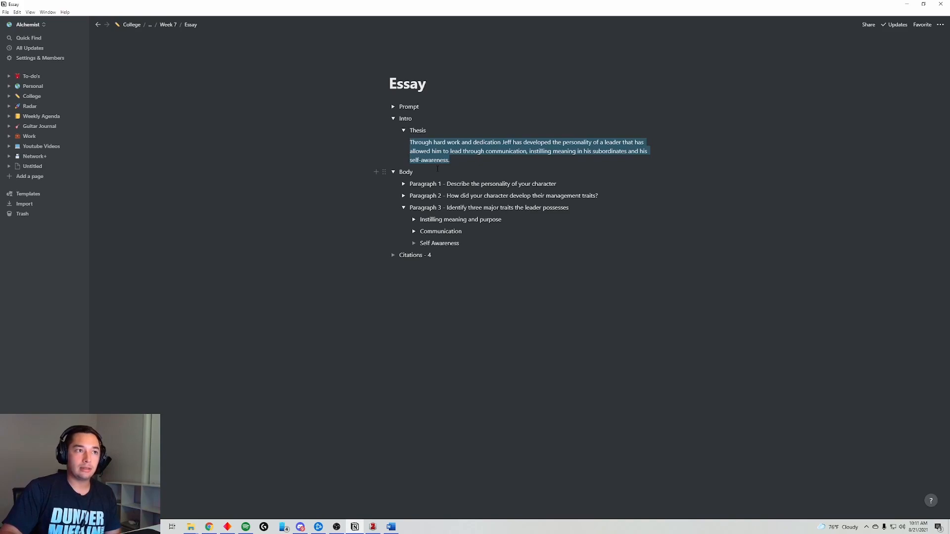
{"action": "left_click", "coordinate": [476, 270]}
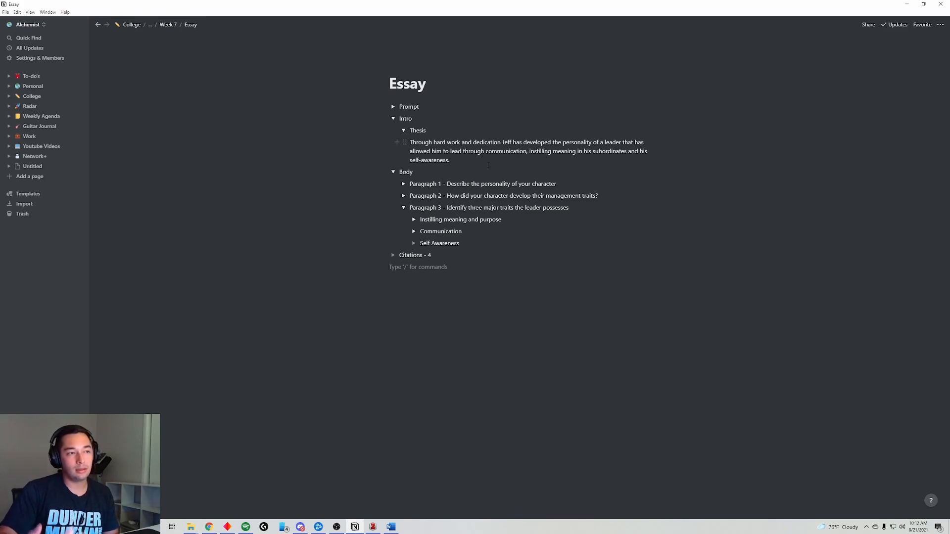
{"action": "left_click_drag", "start_coordinate": [449, 158], "coordinate": [629, 148]}
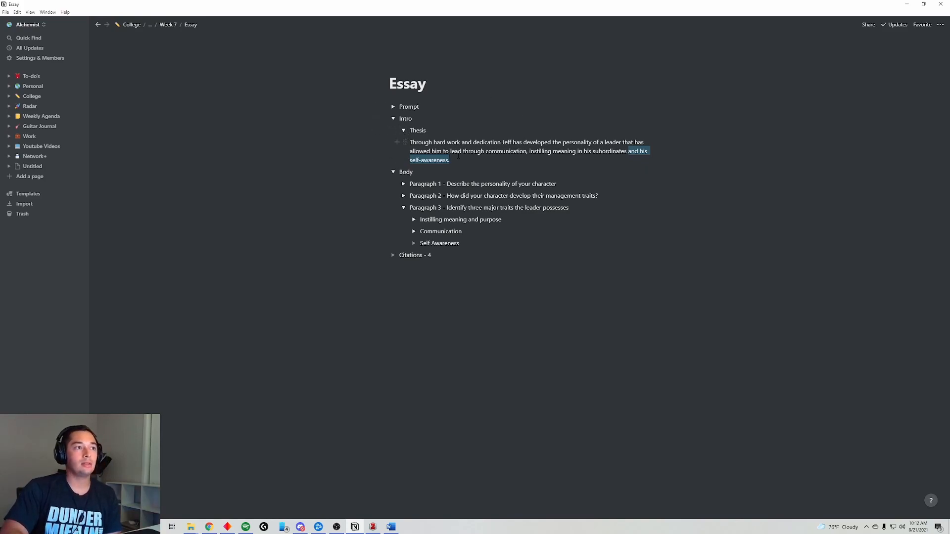
{"action": "left_click_drag", "start_coordinate": [459, 158], "coordinate": [410, 133]}
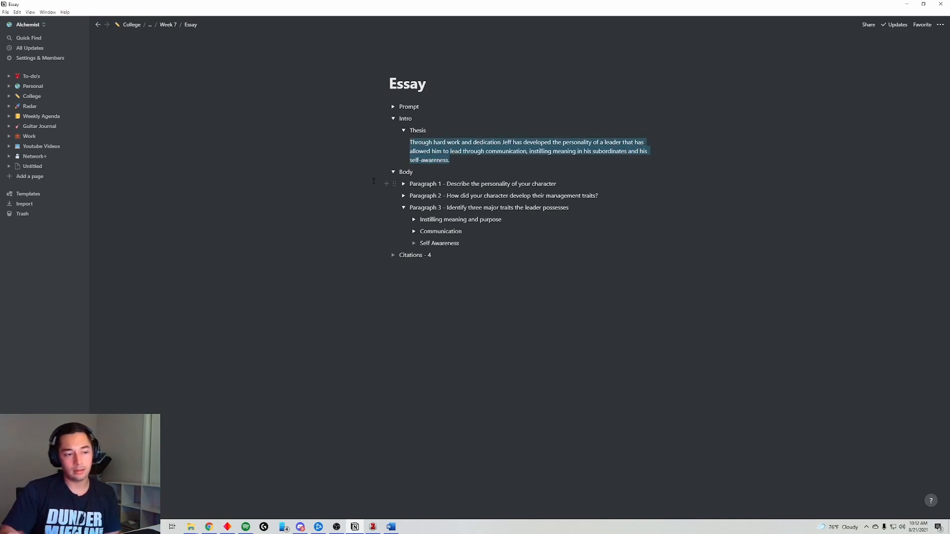
{"action": "left_click", "coordinate": [391, 527]}
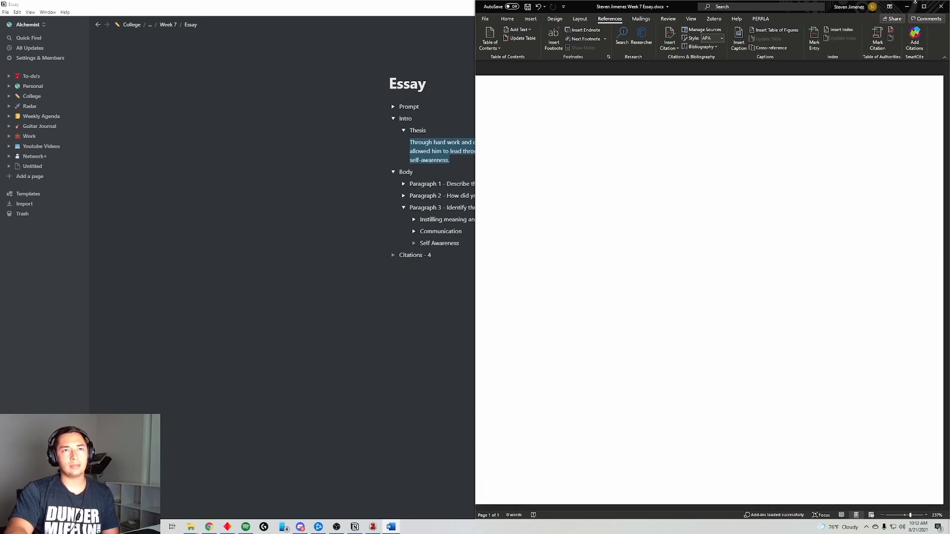
- Minimize Word and review the thesis and Paragraph 1's Extreme Ownership trait in Notion
{"action": "left_click", "coordinate": [912, 6]}
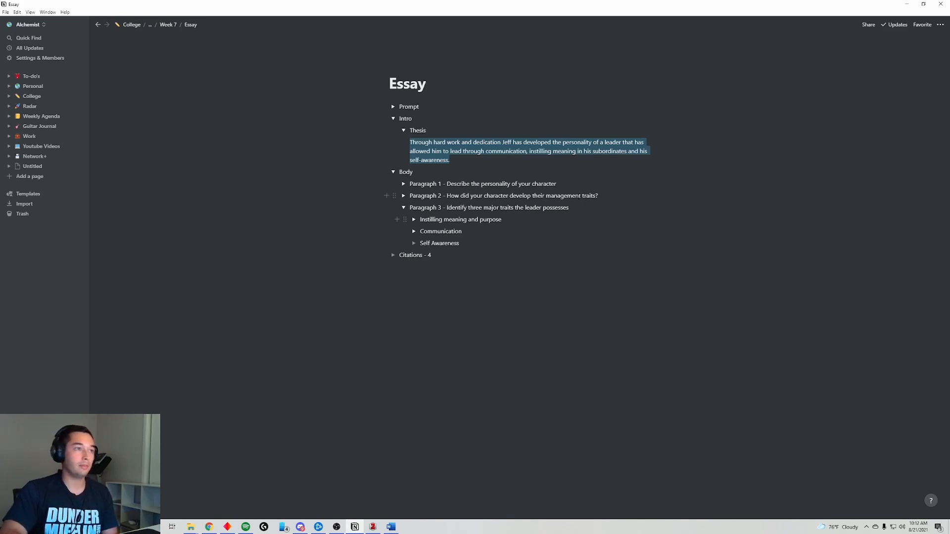
{"action": "left_click_drag", "start_coordinate": [461, 158], "coordinate": [545, 150]}
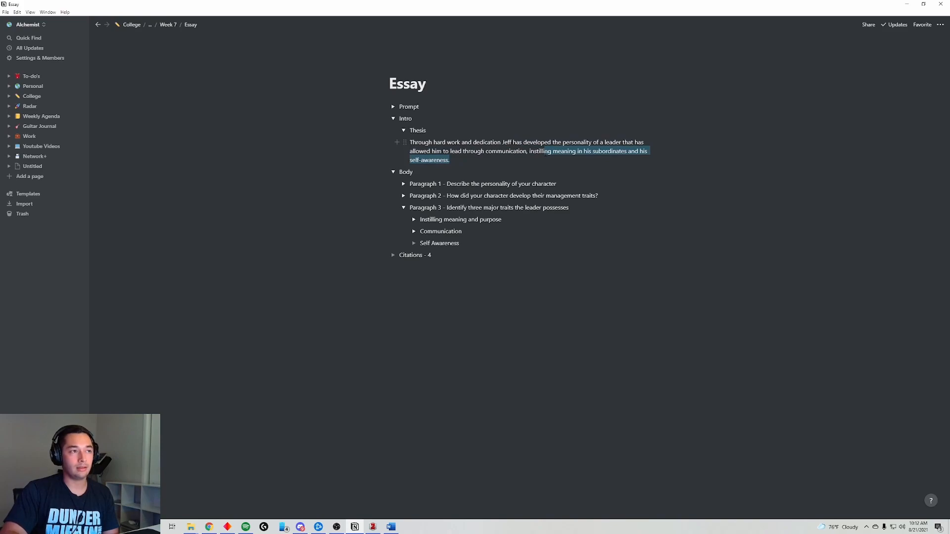
{"action": "left_click", "coordinate": [476, 164]}
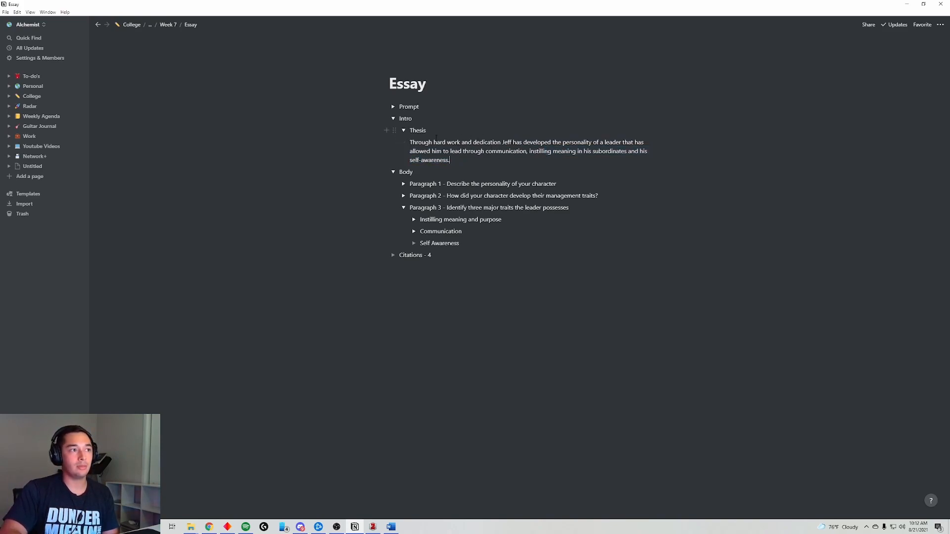
{"action": "left_click", "coordinate": [403, 184]}
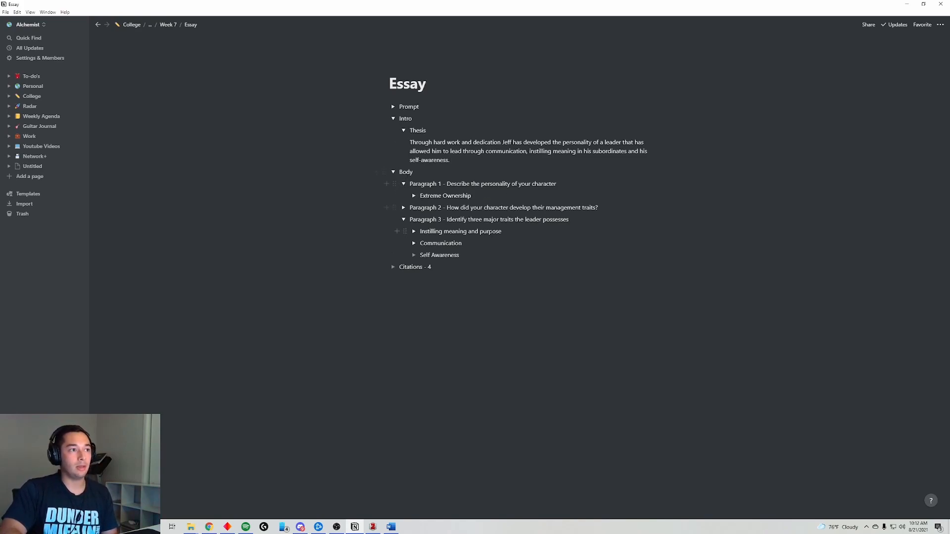
{"action": "left_click", "coordinate": [403, 184]}
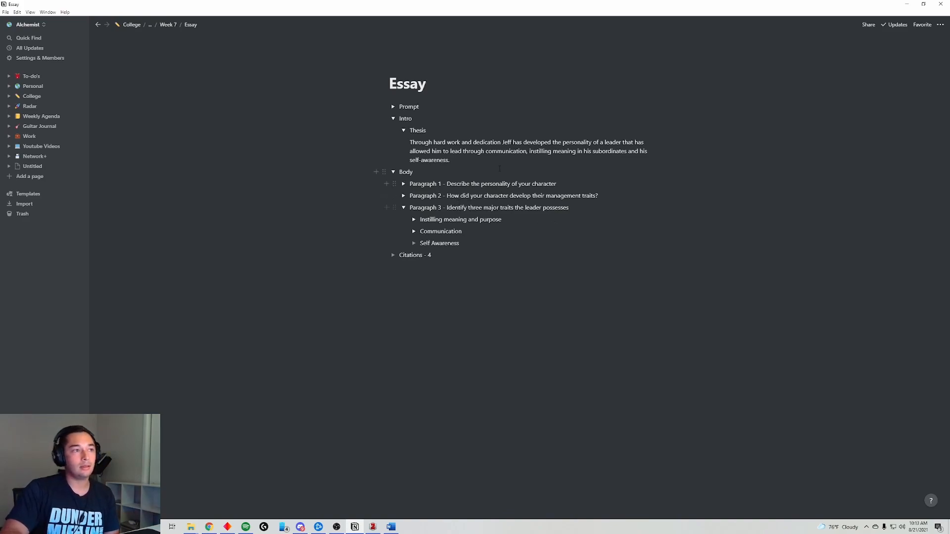
{"action": "left_click_drag", "start_coordinate": [449, 159], "coordinate": [411, 143]}
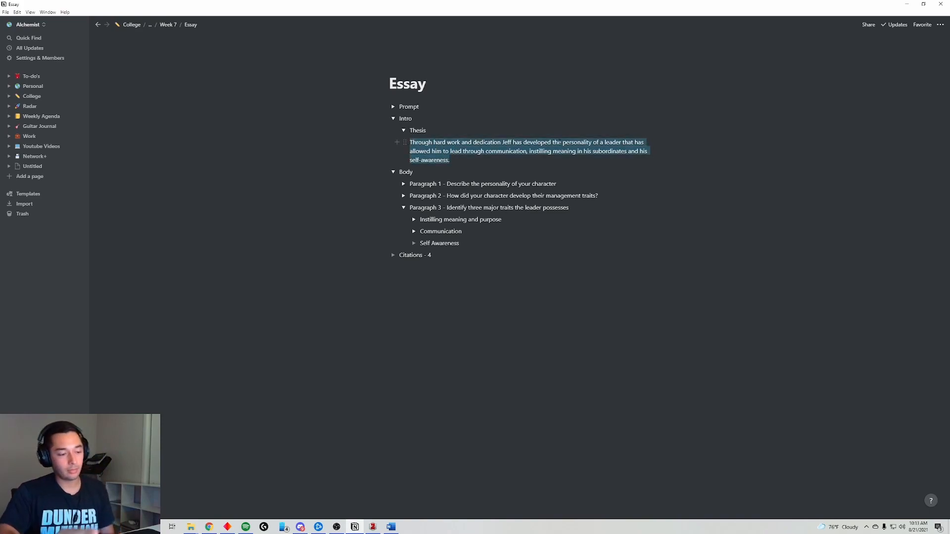
{"action": "left_click", "coordinate": [562, 168]}
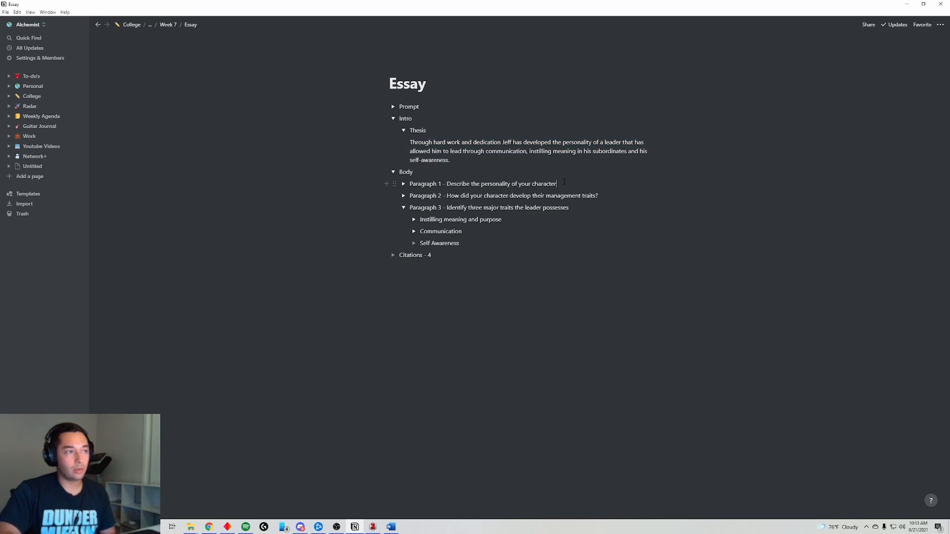
- Fold Paragraph 3 and compare the Body paragraph questions against the thesis wording
{"action": "left_click", "coordinate": [404, 208]}
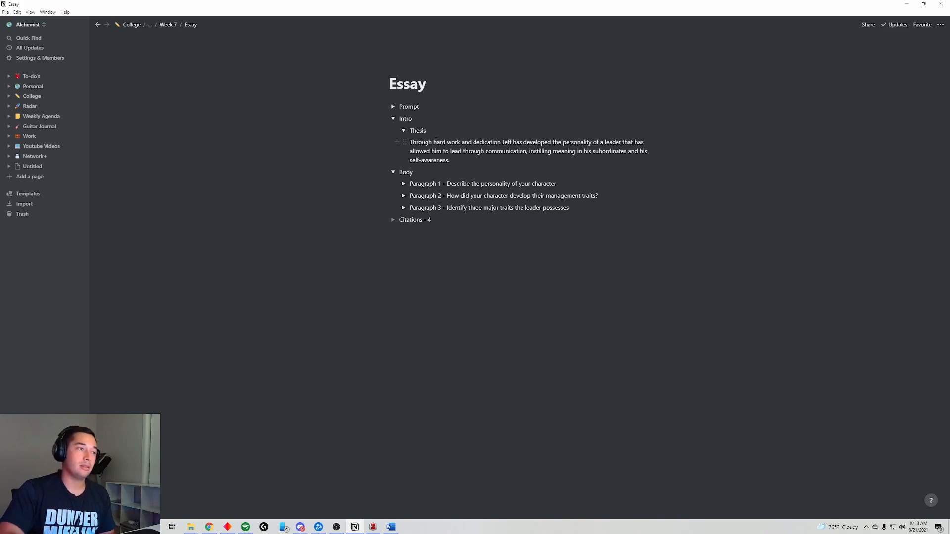
{"action": "left_click_drag", "start_coordinate": [558, 183], "coordinate": [446, 178]}
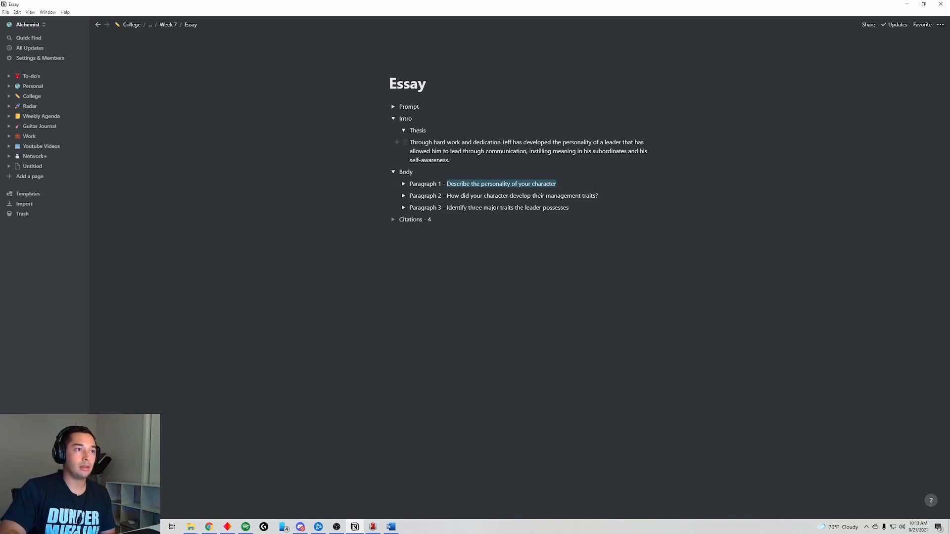
{"action": "left_click_drag", "start_coordinate": [552, 142], "coordinate": [621, 143]}
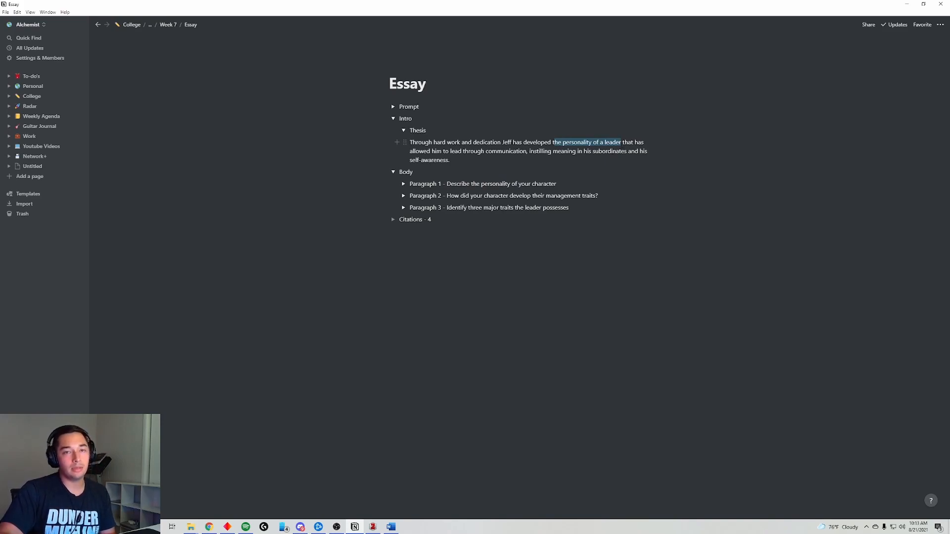
{"action": "left_click_drag", "start_coordinate": [447, 196], "coordinate": [598, 196]}
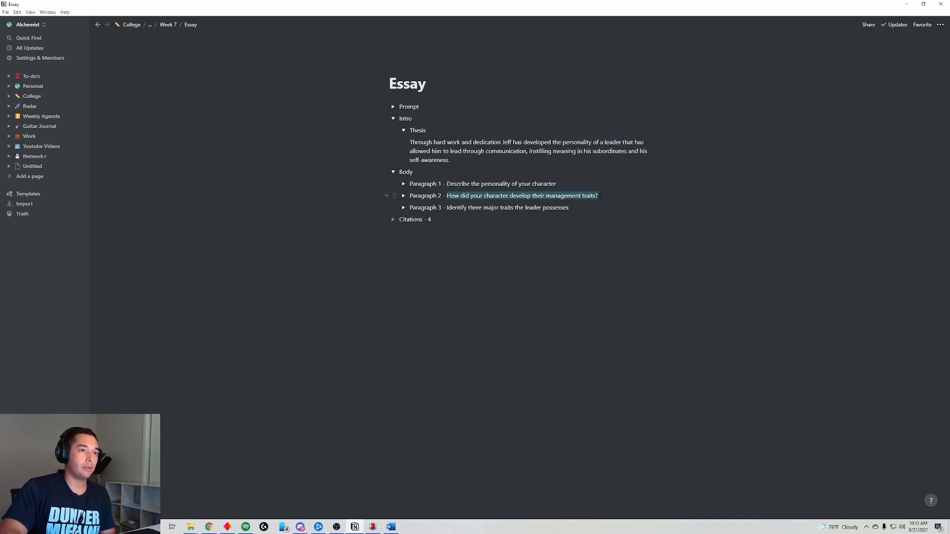
{"action": "left_click_drag", "start_coordinate": [410, 142], "coordinate": [551, 143]}
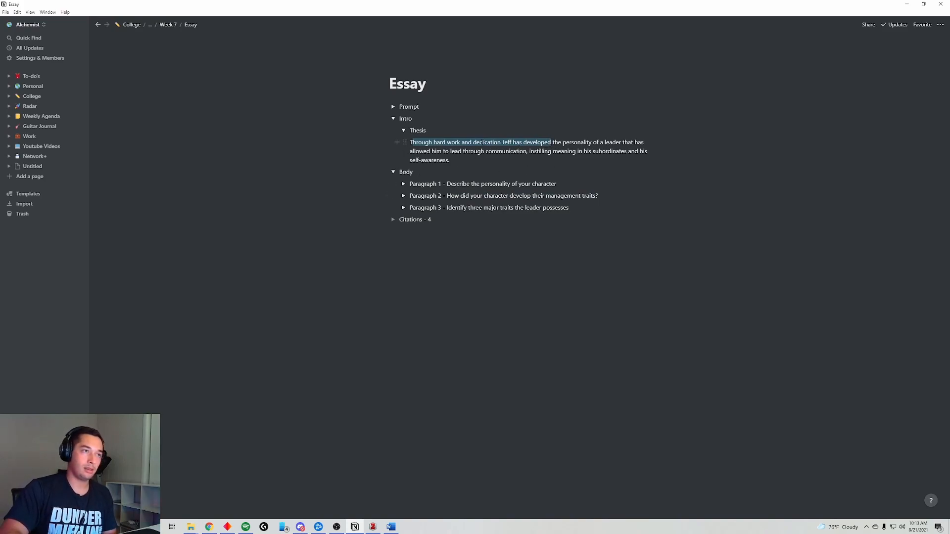
- Move the management-traits question above the personality one and renumber them Paragraph 1 and Paragraph 2
{"action": "left_click_drag", "start_coordinate": [394, 196], "coordinate": [393, 178]}
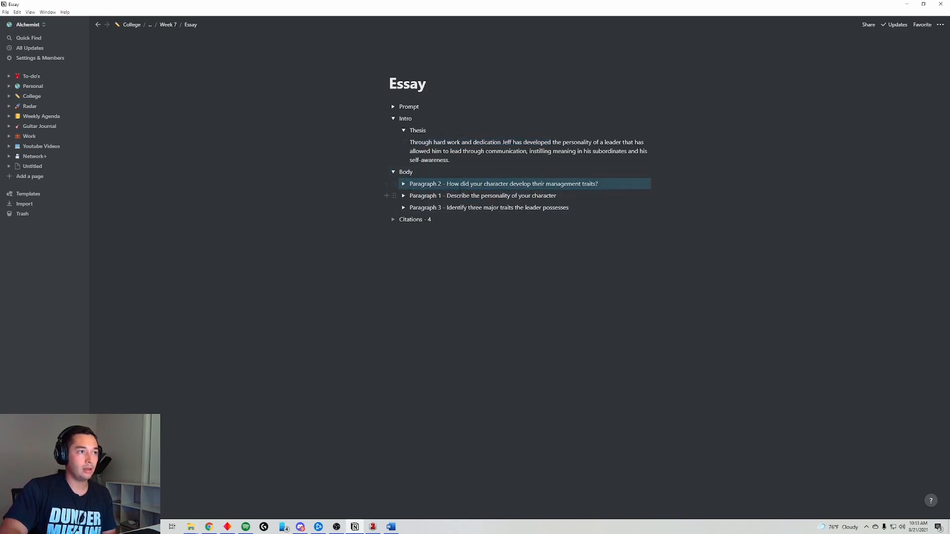
{"action": "left_click", "coordinate": [440, 196]}
{"action": "key", "text": "BackSpace"}
{"action": "type", "text": "2"}
{"action": "left_click", "coordinate": [441, 184]}
{"action": "key", "text": "BackSpace"}
{"action": "type", "text": "1"}
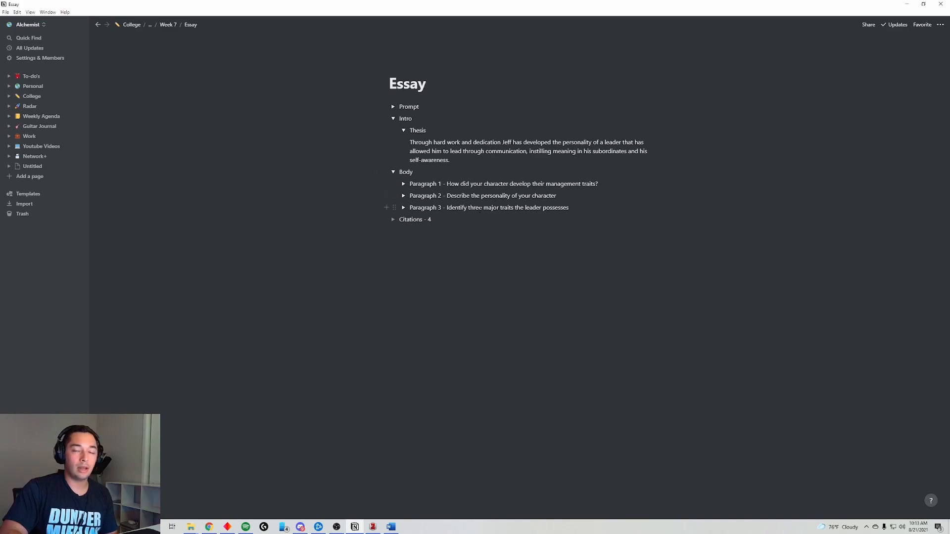
{"action": "key", "text": "Escape"}
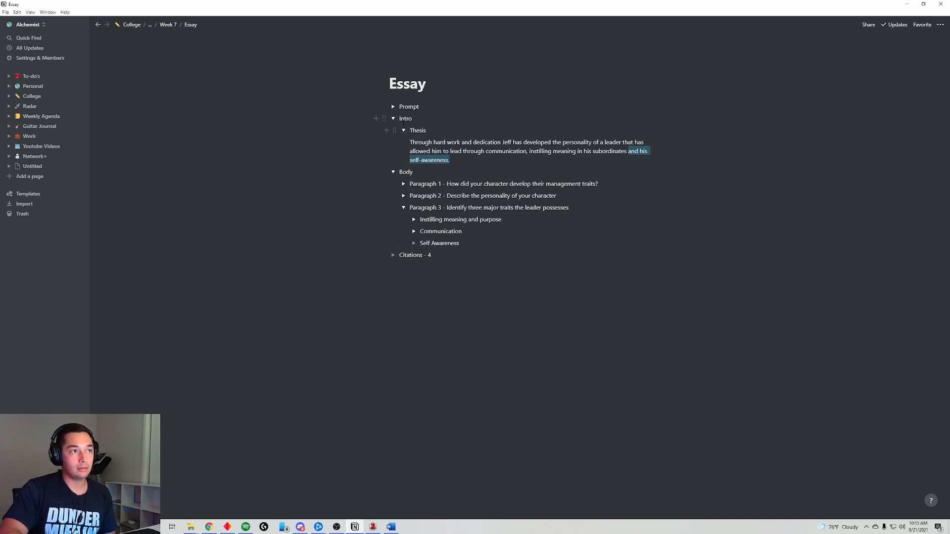
- Fold Paragraph 3 and check the Gordon quote under Paragraph 1's Leaders Inspire
{"action": "left_click", "coordinate": [403, 207]}
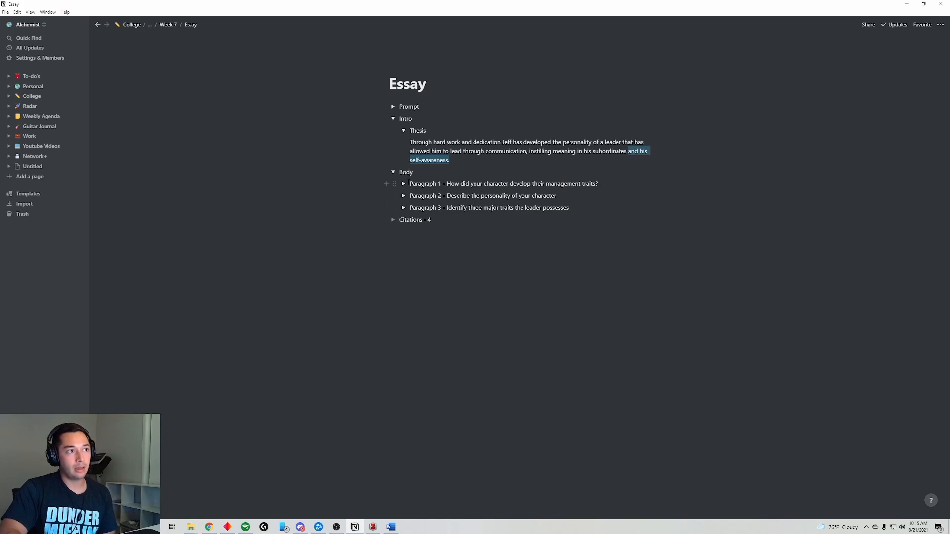
{"action": "left_click", "coordinate": [403, 183]}
{"action": "left_click", "coordinate": [414, 196]}
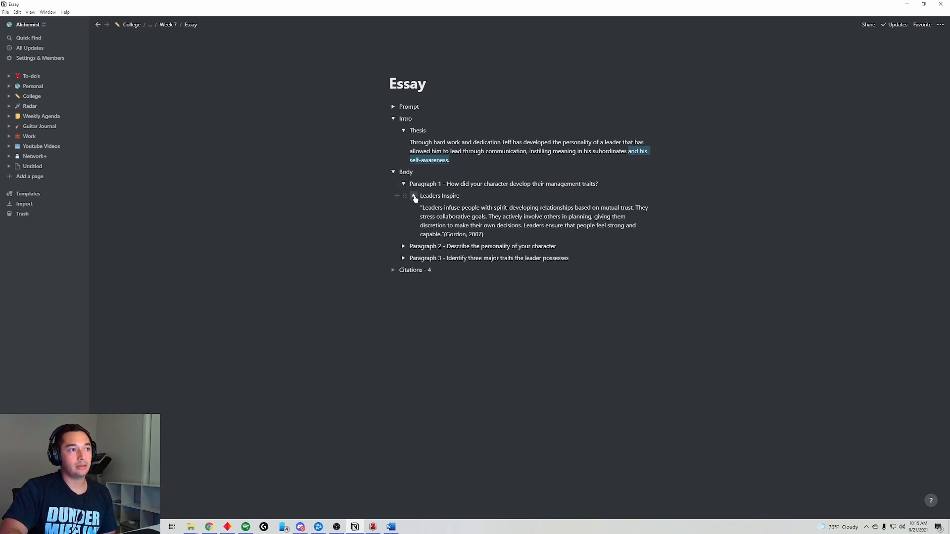
{"action": "left_click", "coordinate": [415, 196]}
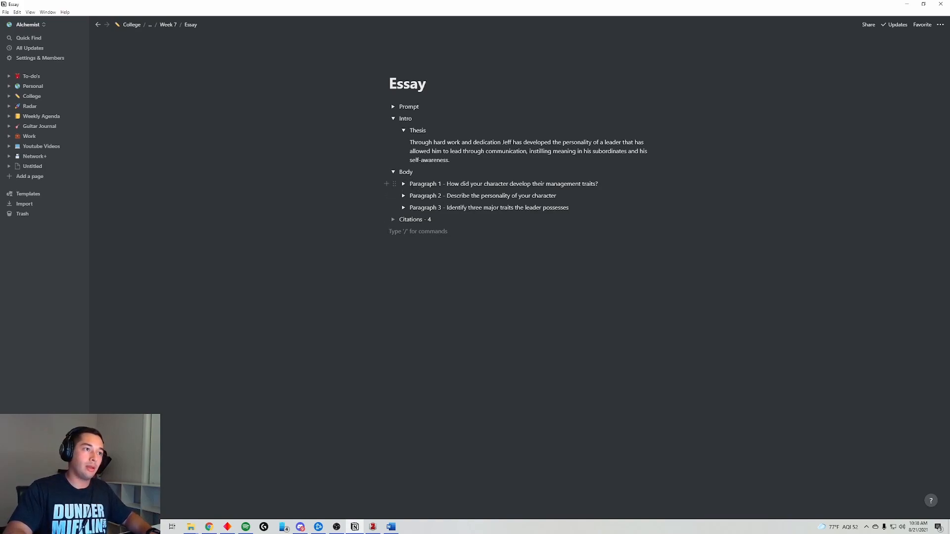
- Unfold Paragraph 1 and Leaders Inspire, then add an empty toggle below the (Gordon, 2007) quote
{"action": "left_click_drag", "start_coordinate": [409, 184], "coordinate": [601, 176]}
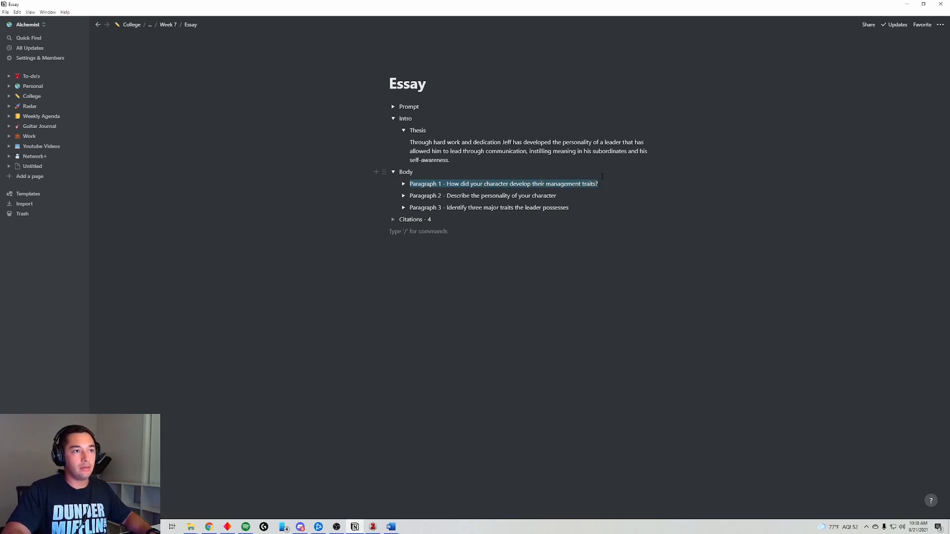
{"action": "left_click", "coordinate": [403, 183]}
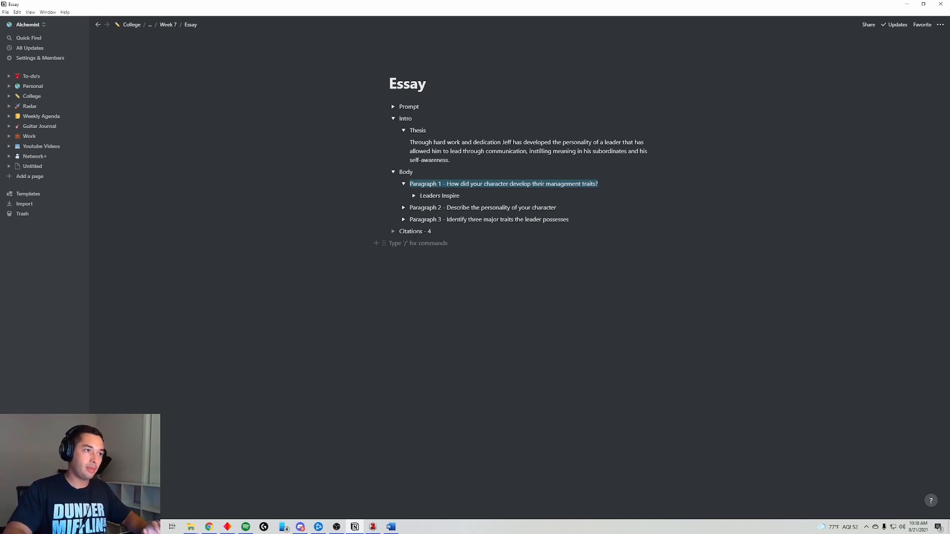
{"action": "left_click", "coordinate": [414, 195]}
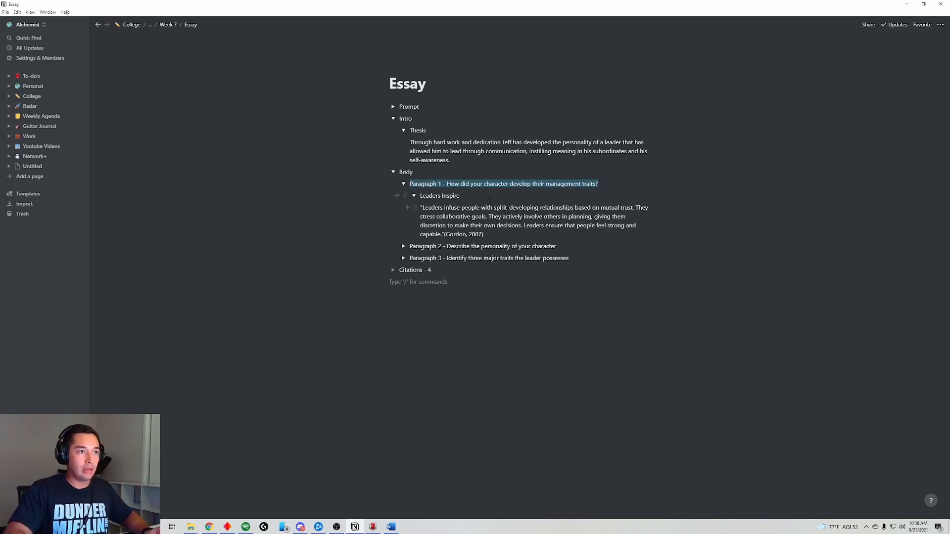
{"action": "left_click", "coordinate": [477, 192]}
{"action": "left_click_drag", "start_coordinate": [447, 184], "coordinate": [597, 183]}
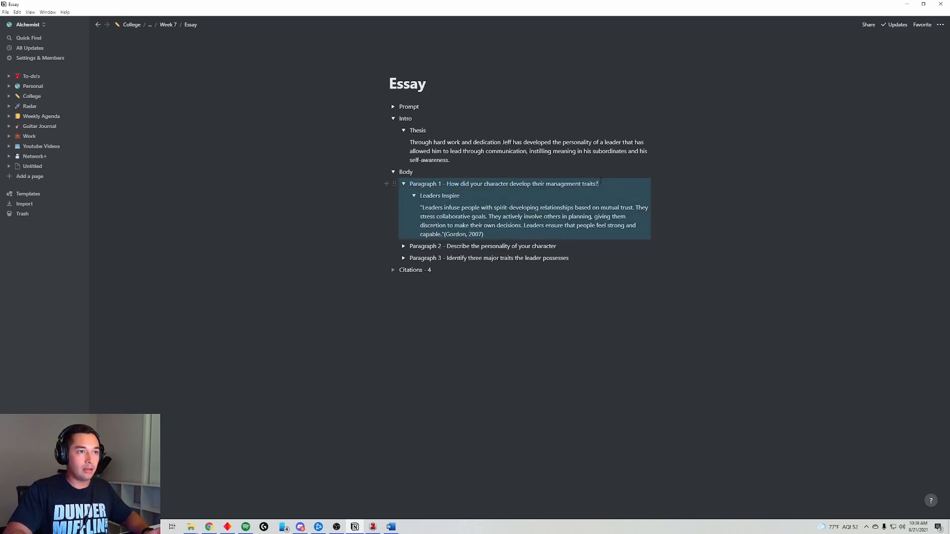
{"action": "left_click", "coordinate": [598, 183]}
{"action": "left_click_drag", "start_coordinate": [451, 160], "coordinate": [406, 142]}
{"action": "left_click_drag", "start_coordinate": [484, 234], "coordinate": [414, 206]}
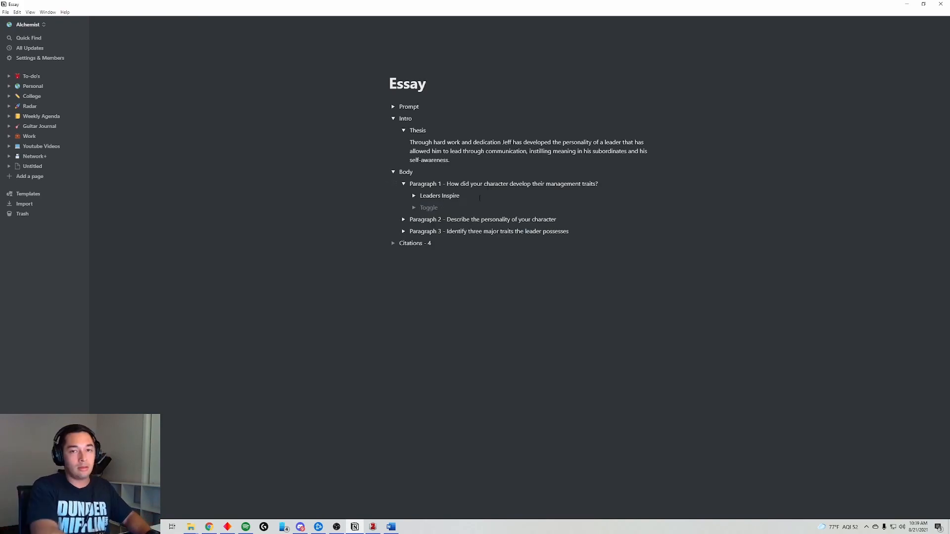
- Name the new toggle 'Paragraph' and create an empty line inside it
{"action": "type", "text": "asd"}
{"action": "key", "text": "BackSpace"}
{"action": "key", "text": "BackSpace"}
{"action": "key", "text": "BackSpace"}
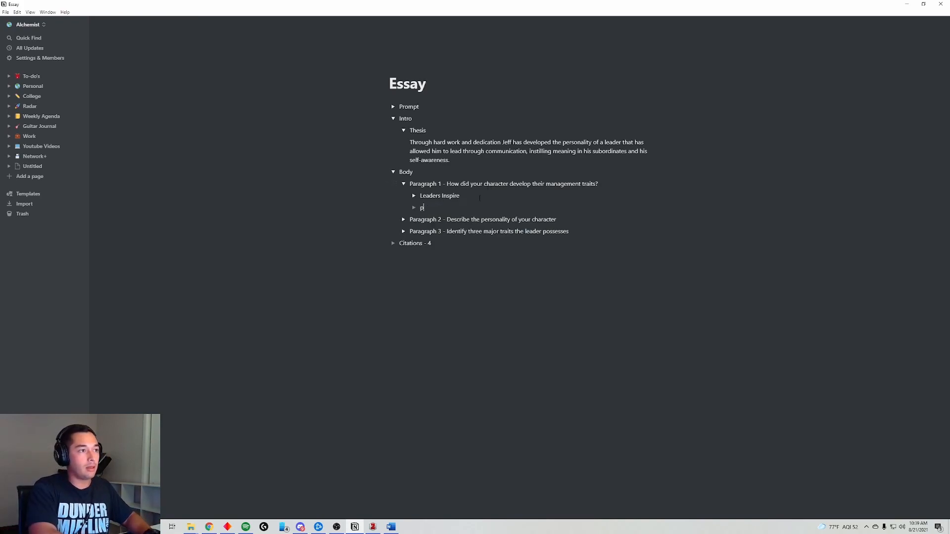
{"action": "type", "text": "Parag"}
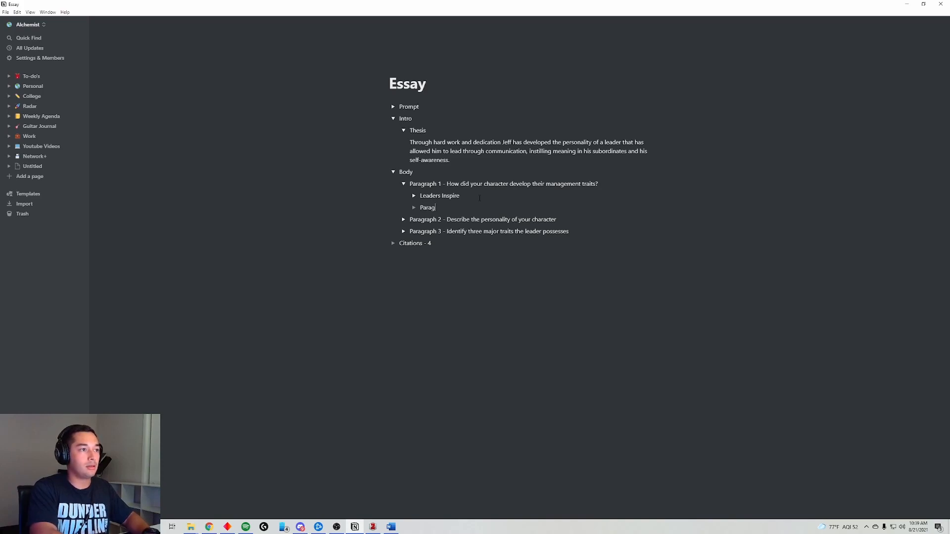
{"action": "type", "text": "raph"}
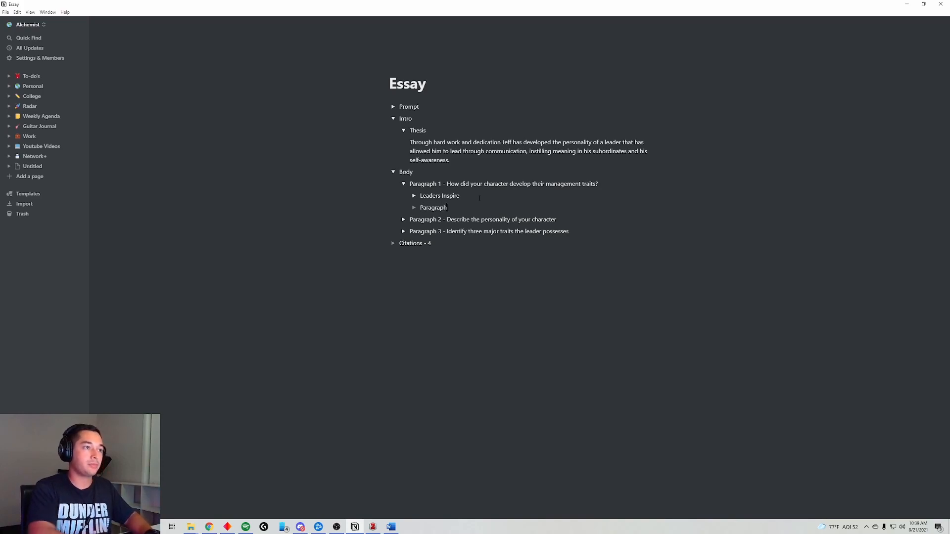
{"action": "left_click", "coordinate": [414, 207]}
{"action": "left_click", "coordinate": [431, 220]}
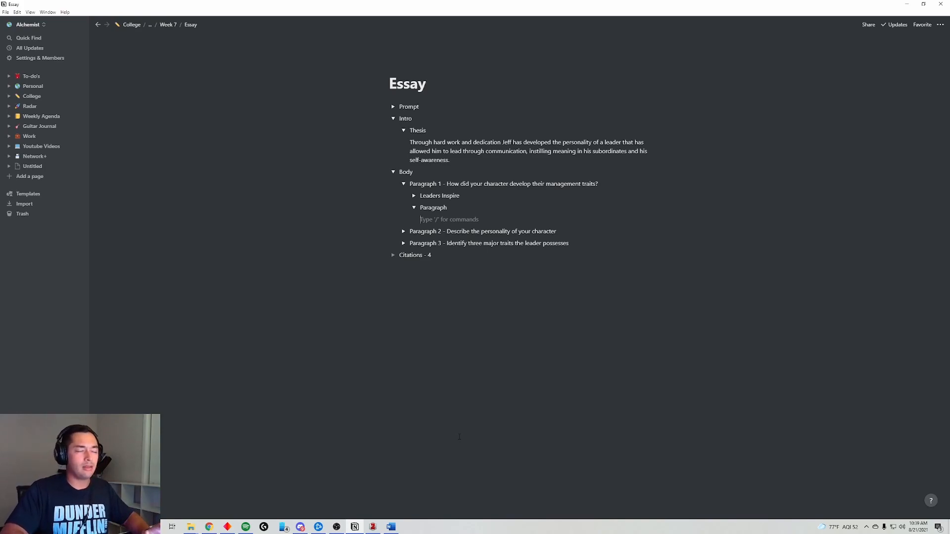
- Unfold Paragraphs 2 and 3 to show their citation toggles
{"action": "left_click", "coordinate": [403, 243]}
{"action": "left_click", "coordinate": [403, 232]}
{"action": "left_click", "coordinate": [414, 377]}
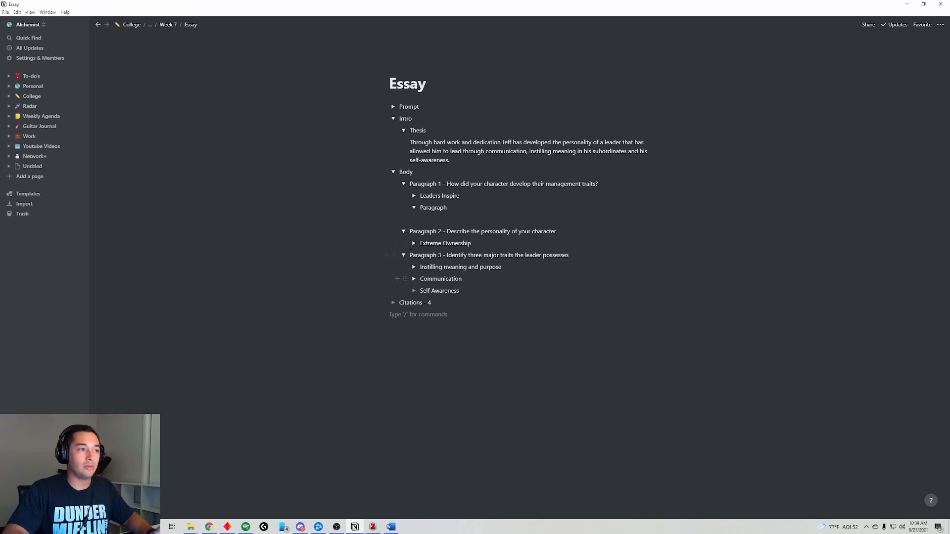
- Draft the paragraph on Jeff's childhood adversity and poor upbringing inside the Paragraph toggle
{"action": "left_click", "coordinate": [432, 216]}
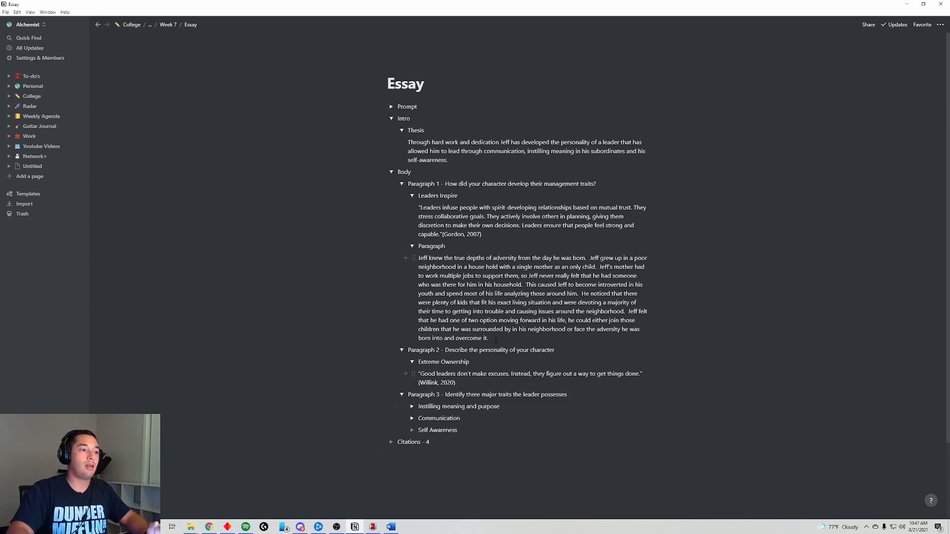
{"action": "left_click_drag", "start_coordinate": [497, 335], "coordinate": [416, 258]}
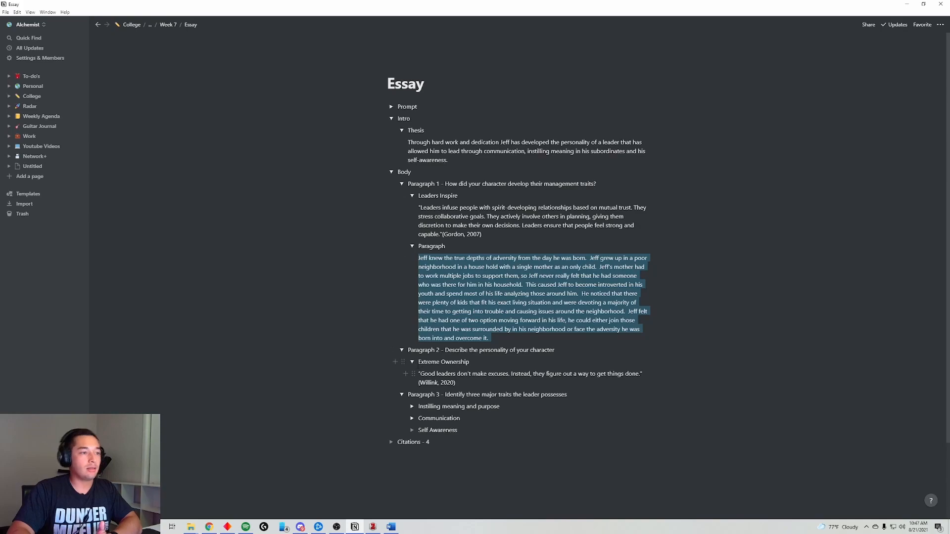
{"action": "left_click_drag", "start_coordinate": [468, 380], "coordinate": [416, 360]}
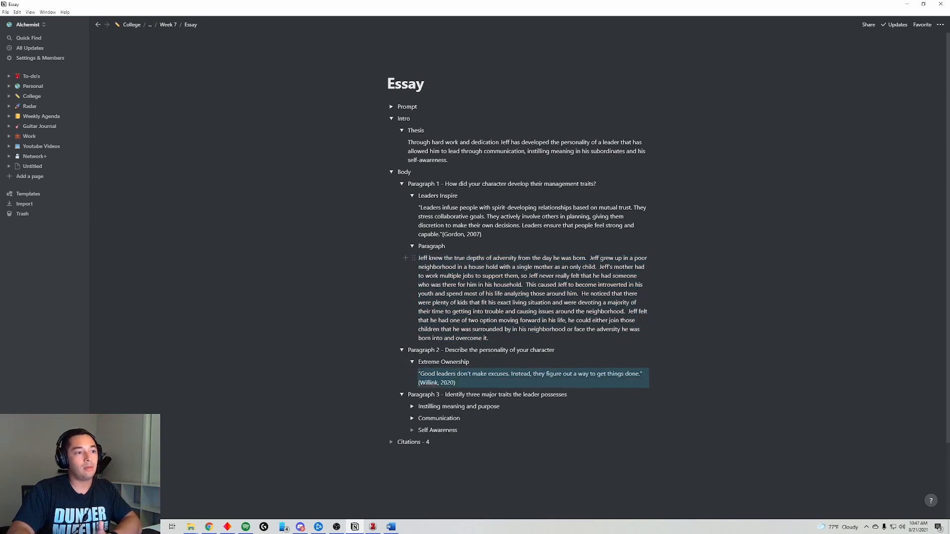
- Fold both quotes, drag Extreme Ownership into Paragraph 1 and Leaders Inspire below Citations - 4
{"action": "left_click", "coordinate": [412, 195]}
{"action": "left_click", "coordinate": [412, 323]}
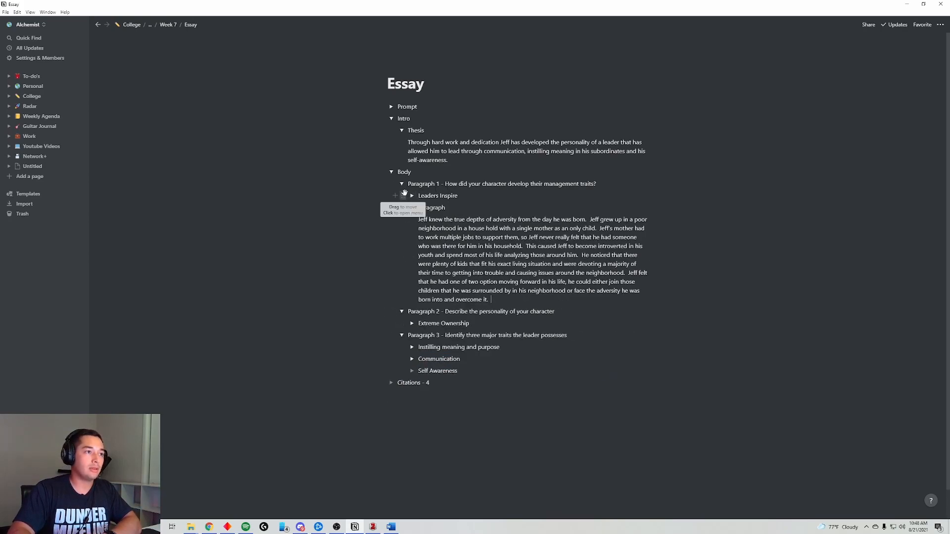
{"action": "left_click_drag", "start_coordinate": [402, 324], "coordinate": [412, 201]}
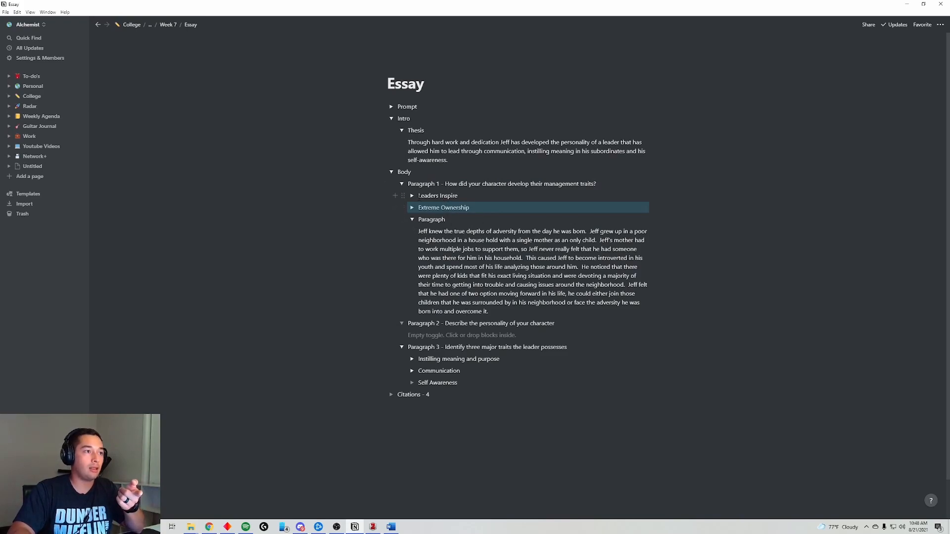
{"action": "left_click_drag", "start_coordinate": [403, 196], "coordinate": [404, 401]}
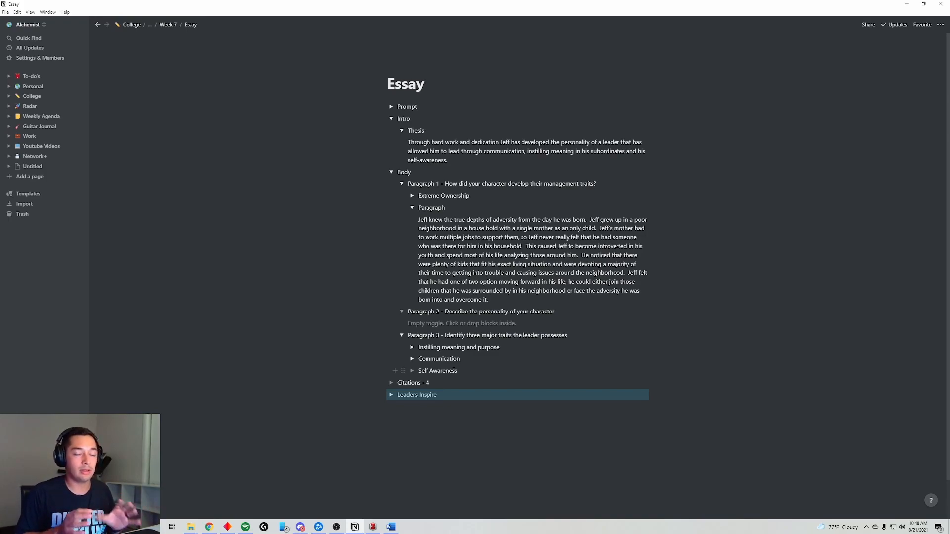
- Continue the Jeff paragraph about becoming a leader he could be proud of, up to 'live his life by'
{"action": "left_click", "coordinate": [413, 196]}
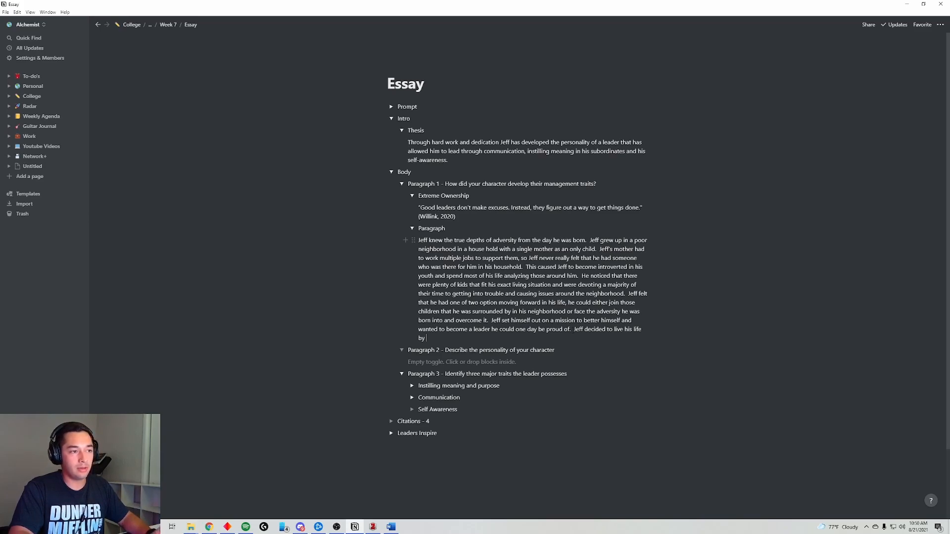
{"action": "left_click_drag", "start_coordinate": [574, 329], "coordinate": [616, 337]}
{"action": "left_click", "coordinate": [546, 338]}
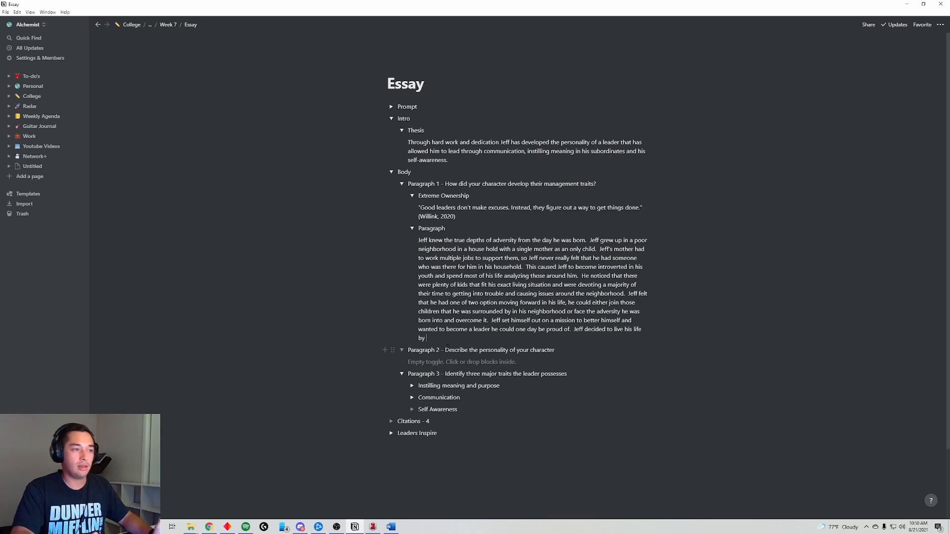
- Check Google's 'thesaurus saying' results for synonyms like motto and maxim, then return to Notion
{"action": "left_click", "coordinate": [209, 527]}
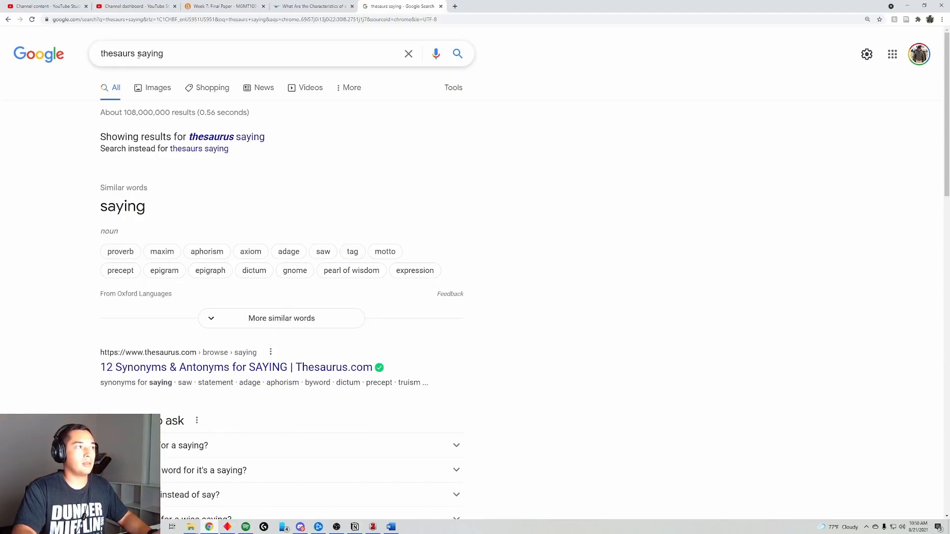
{"action": "left_click", "coordinate": [205, 137]}
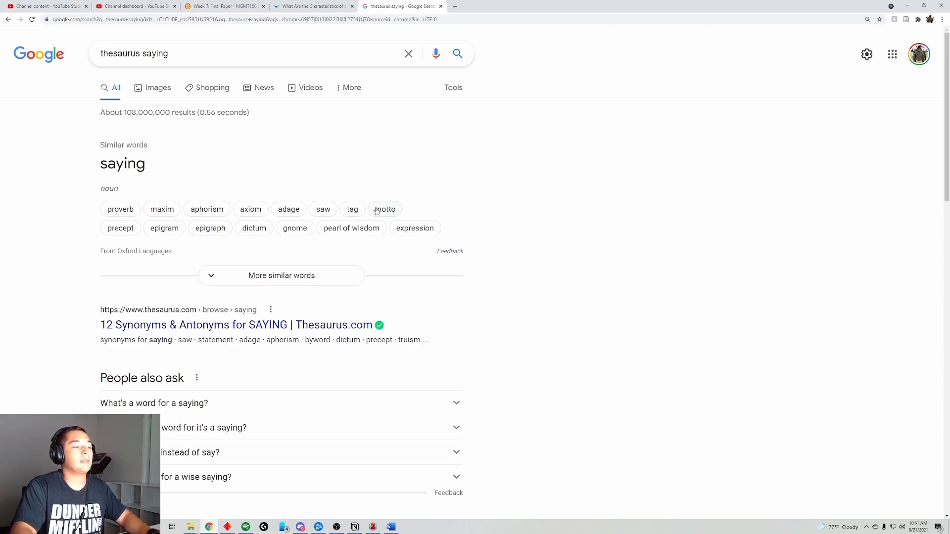
{"action": "left_click", "coordinate": [355, 526]}
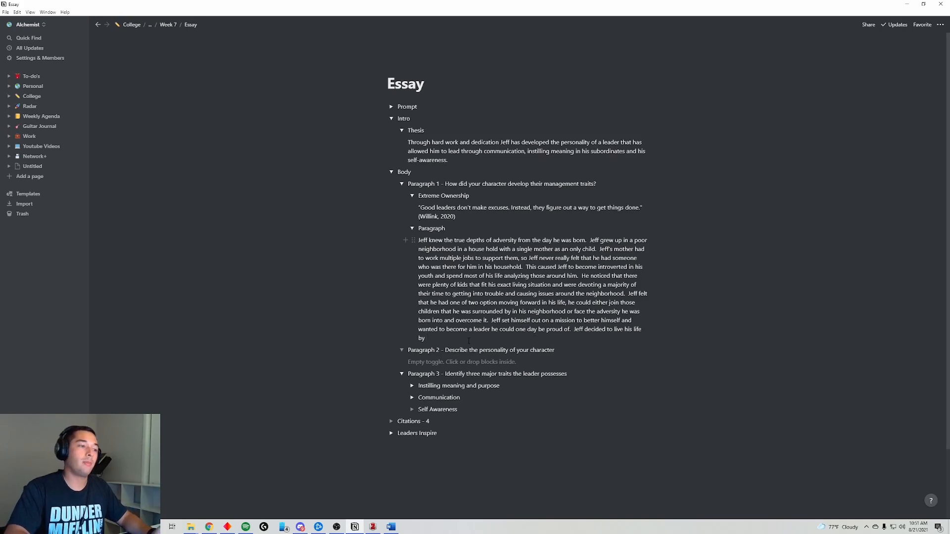
- End the Jeff paragraph with 'the motto,' plus the pasted Willink quote (Willink, 2020), then reread the Prompt
{"action": "type", "text": "the mot"}
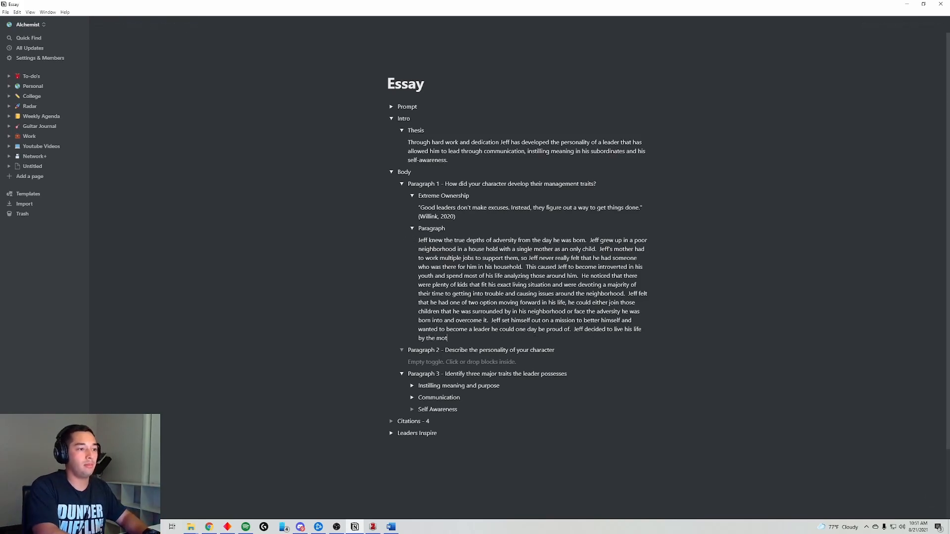
{"action": "type", "text": "to,"}
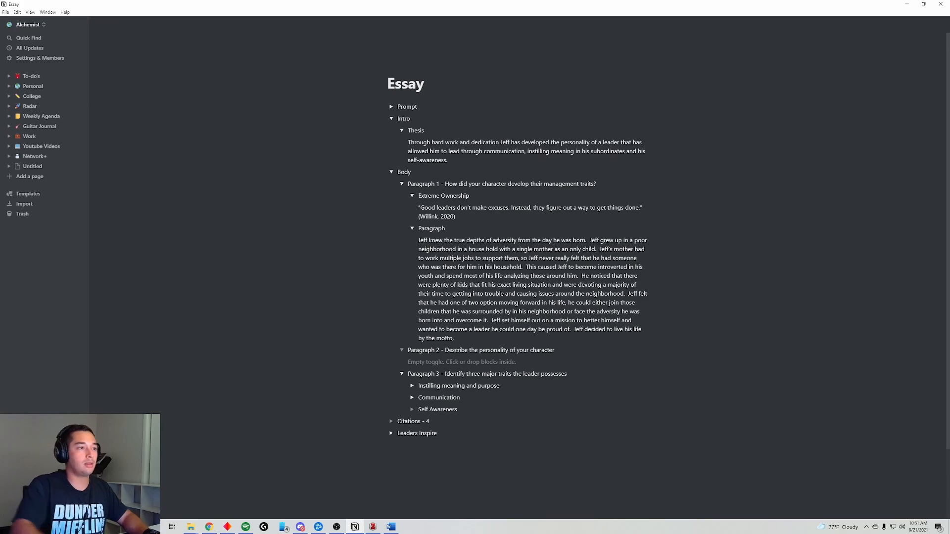
{"action": "left_click_drag", "start_coordinate": [456, 217], "coordinate": [418, 203]}
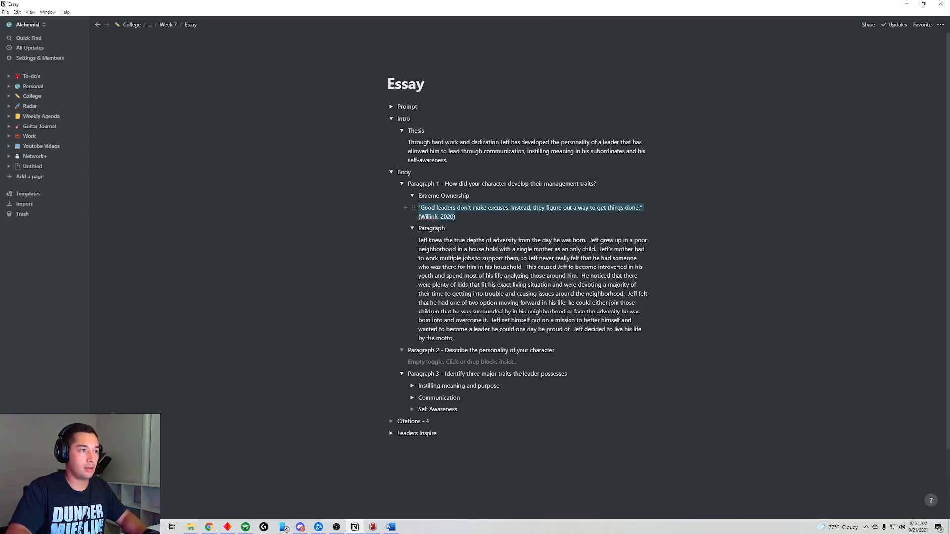
{"action": "left_click", "coordinate": [483, 337]}
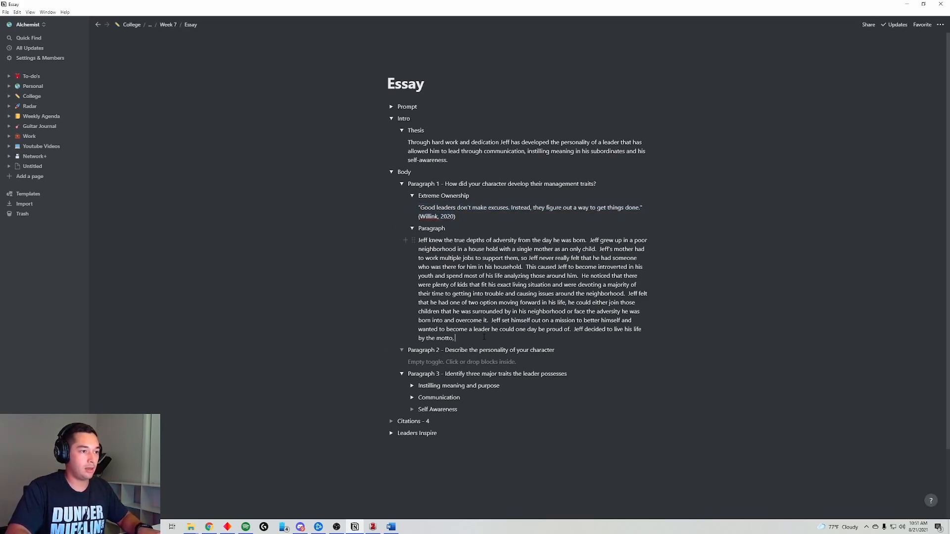
{"action": "type", "text": "\"Good leaders don't make excuses. Instead, they figure out a way to get things done.\"(Willink, 2020)"}
{"action": "type", "text": "."}
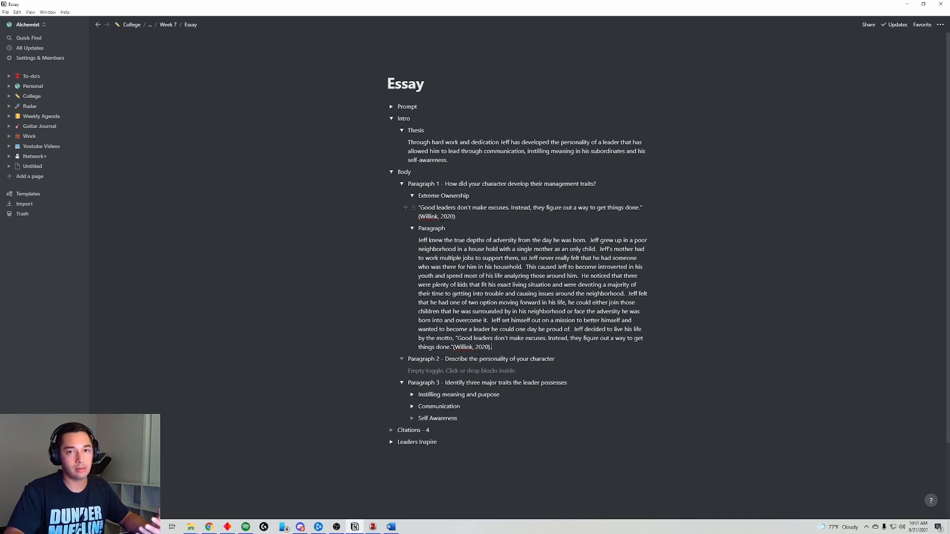
{"action": "left_click", "coordinate": [391, 107]}
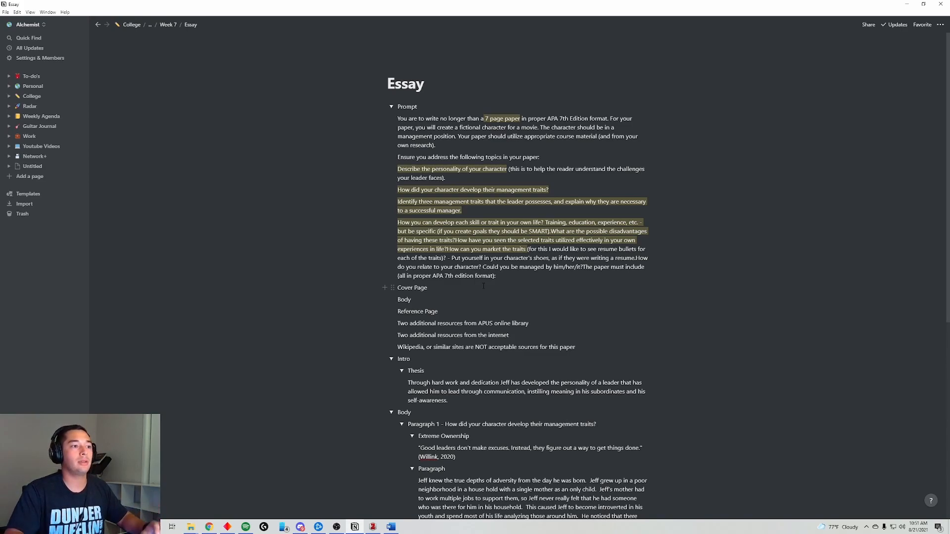
{"action": "scroll", "coordinate": [495, 346], "scroll_direction": "down", "scroll_amount": 5}
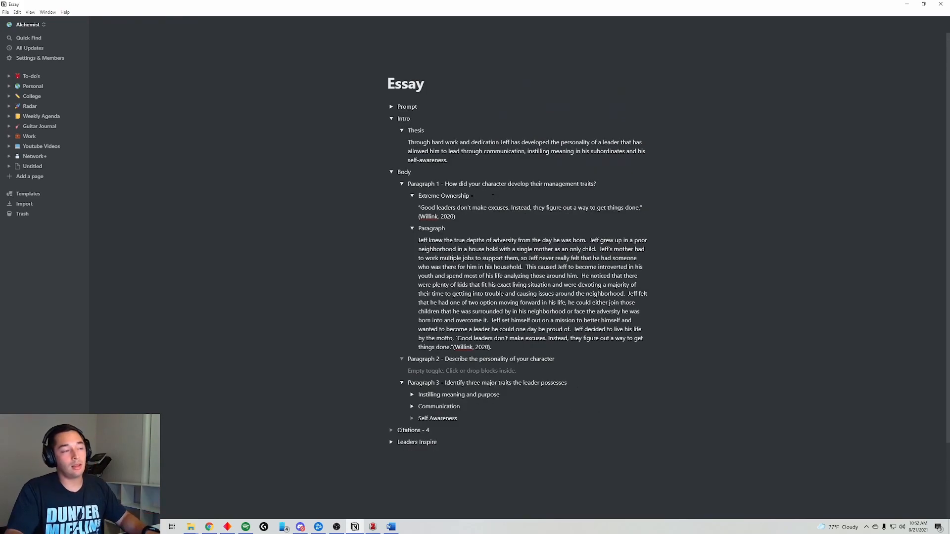
- Check off Extreme Ownership, then expand and collapse Paragraphs 1–3 to review their text
{"action": "type", "text": "✅"}
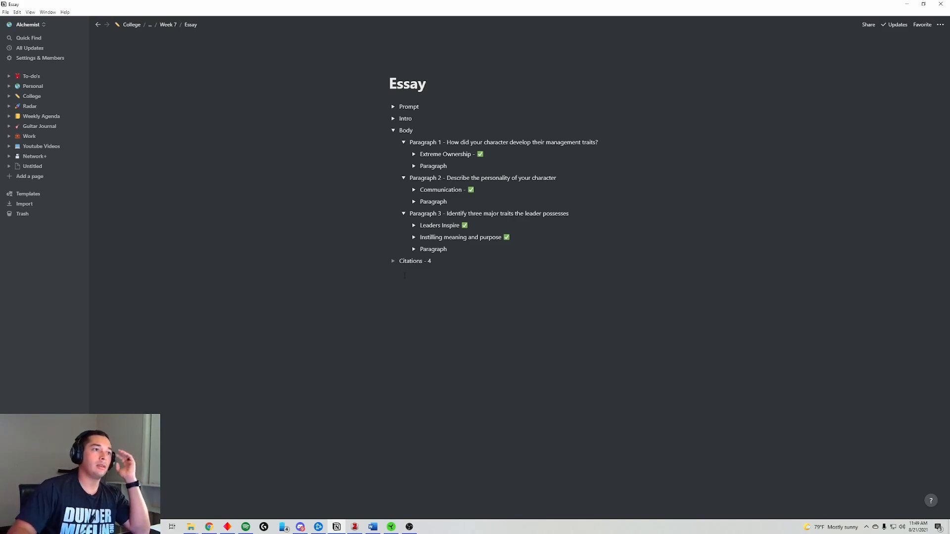
{"action": "left_click", "coordinate": [413, 166]}
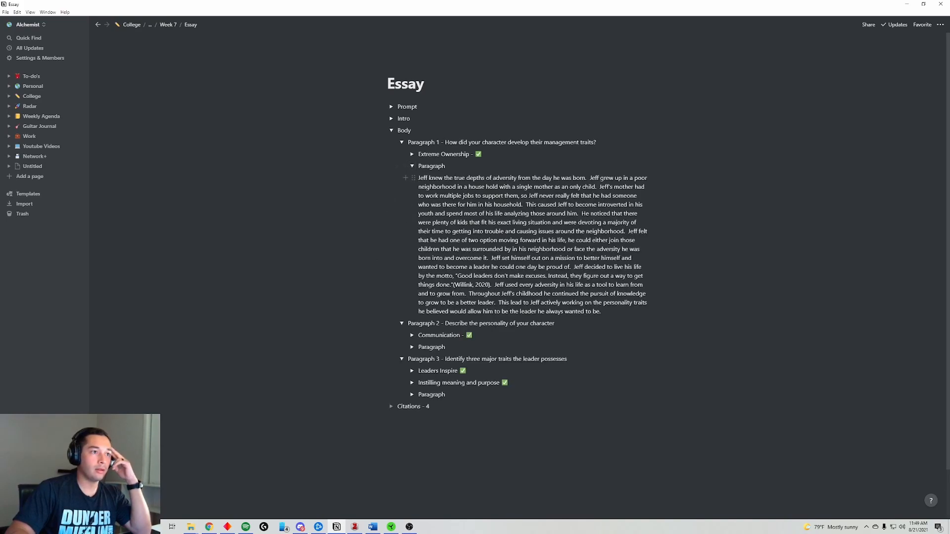
{"action": "left_click", "coordinate": [412, 165]}
{"action": "left_click", "coordinate": [413, 201]}
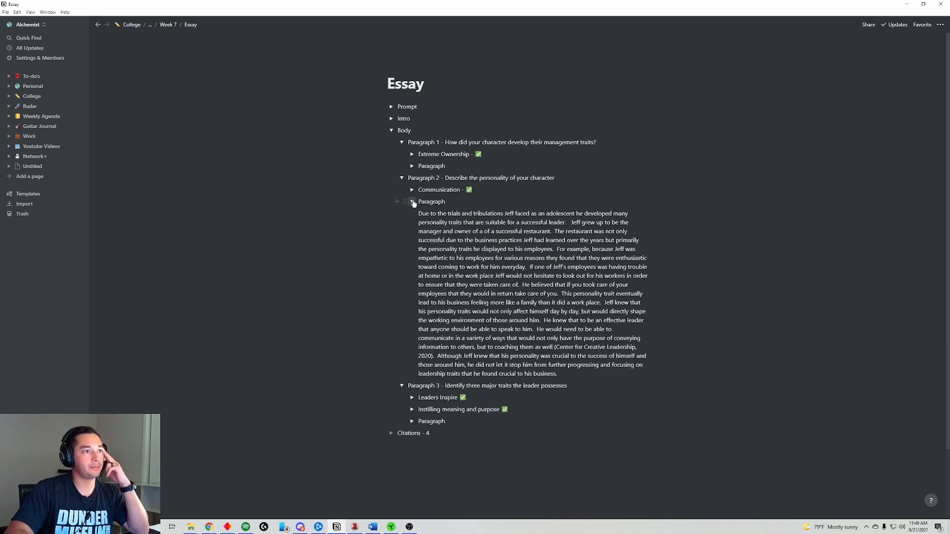
{"action": "left_click", "coordinate": [413, 202]}
{"action": "left_click", "coordinate": [412, 250]}
{"action": "left_click", "coordinate": [413, 250]}
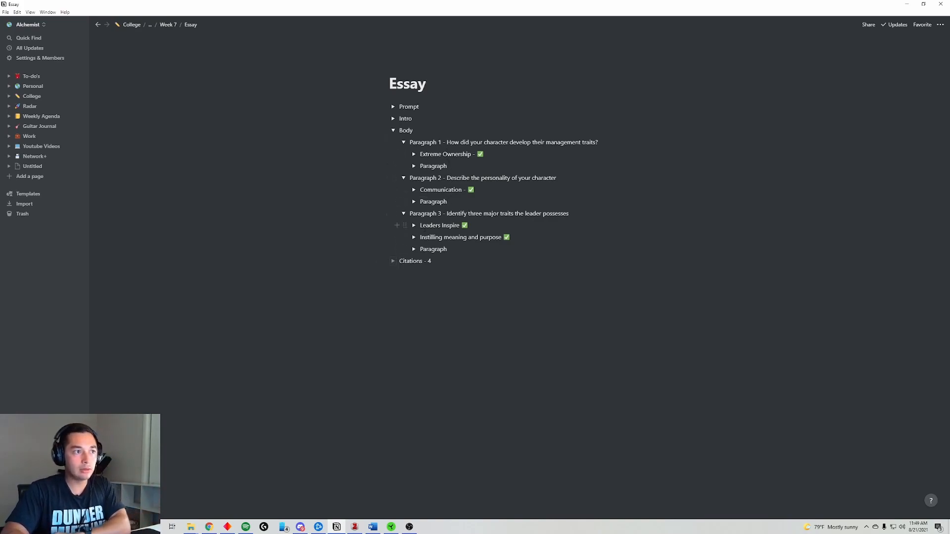
- Expand Intro to reveal the thesis on Jeff improving himself through leadership traits
{"action": "mouse_move", "coordinate": [404, 190]}
{"action": "left_mouse_down"}
{"action": "mouse_move", "coordinate": [403, 214]}
{"action": "mouse_move", "coordinate": [411, 195]}
{"action": "mouse_move", "coordinate": [398, 187]}
{"action": "mouse_move", "coordinate": [417, 190]}
{"action": "left_mouse_up"}
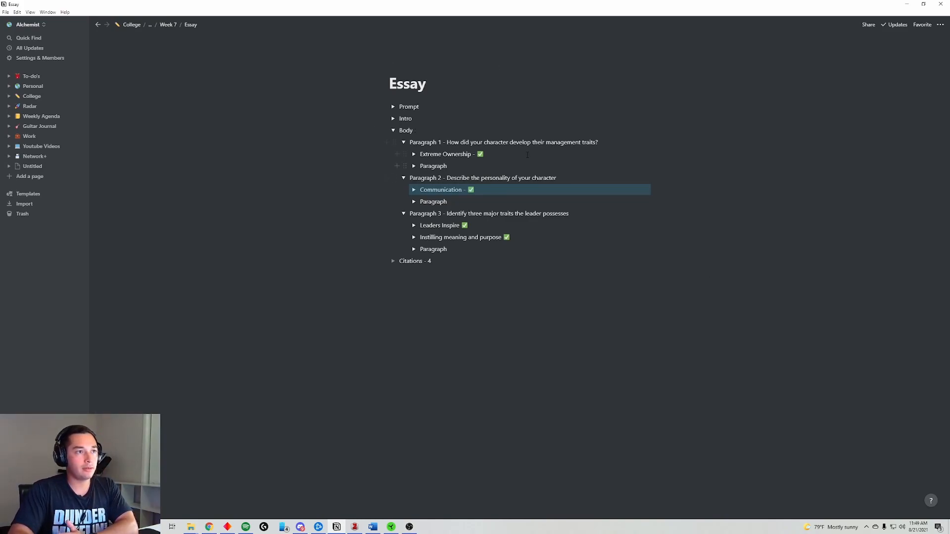
{"action": "left_click", "coordinate": [394, 119]}
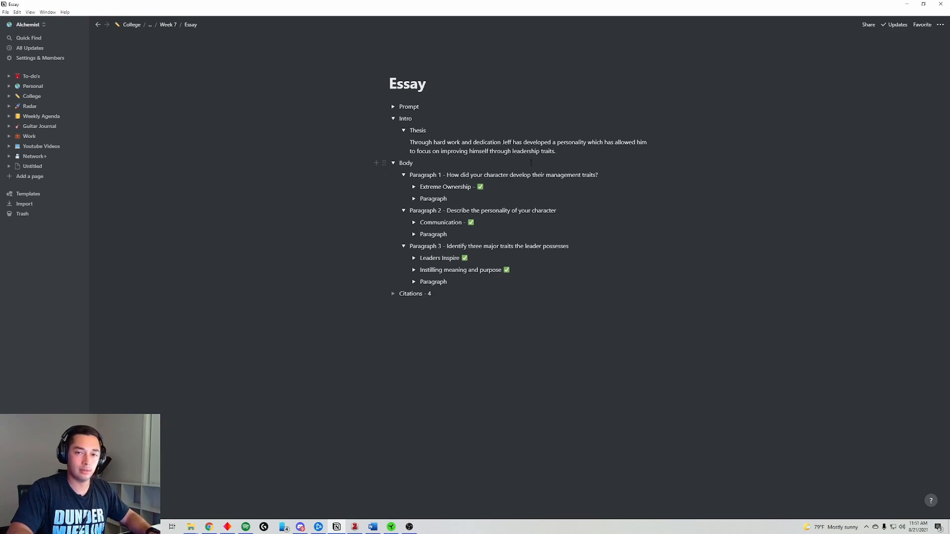
{"action": "left_click_drag", "start_coordinate": [412, 142], "coordinate": [551, 142]}
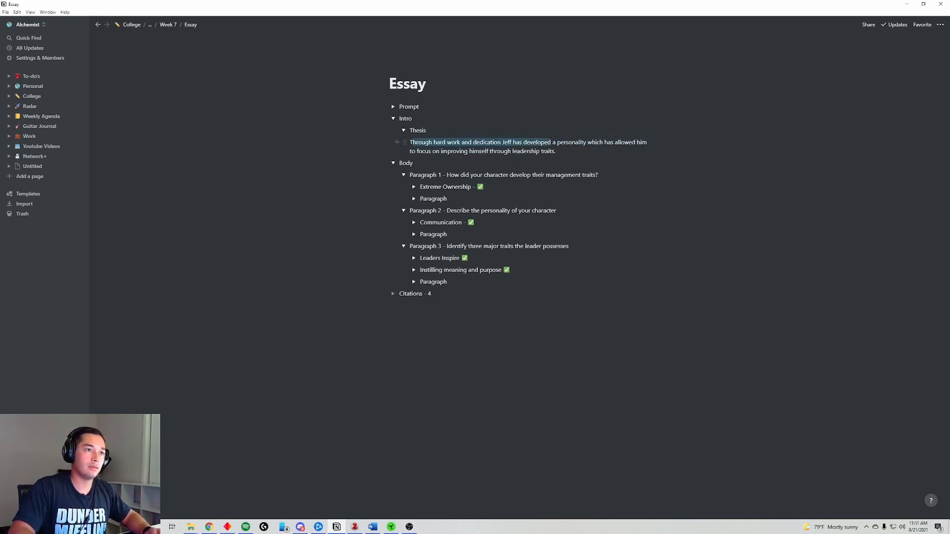
{"action": "left_click_drag", "start_coordinate": [446, 175], "coordinate": [599, 175]}
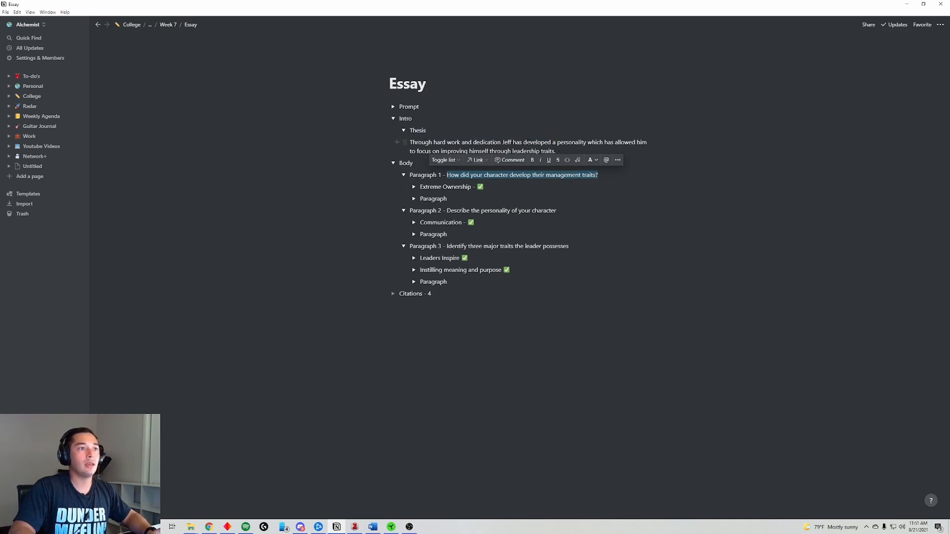
{"action": "left_click_drag", "start_coordinate": [525, 142], "coordinate": [660, 151]}
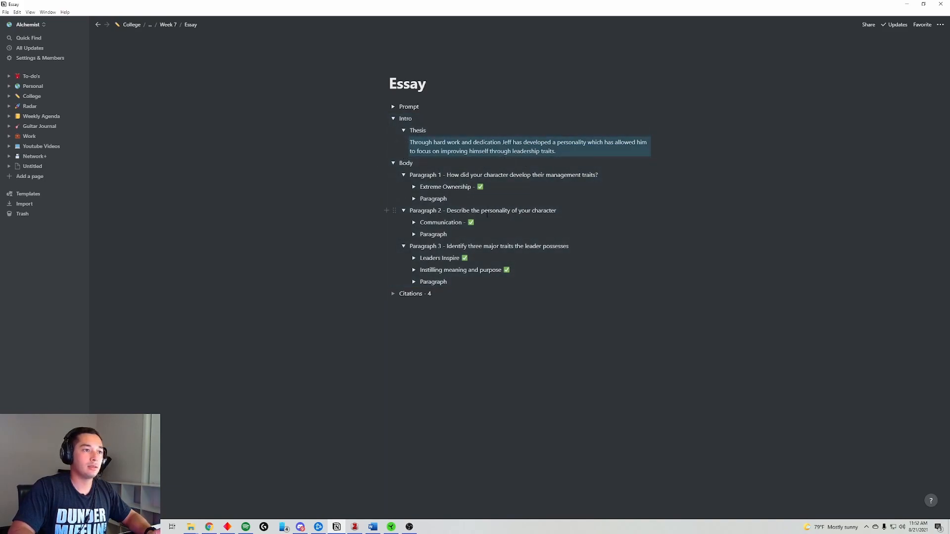
{"action": "left_click_drag", "start_coordinate": [556, 151], "coordinate": [482, 151]}
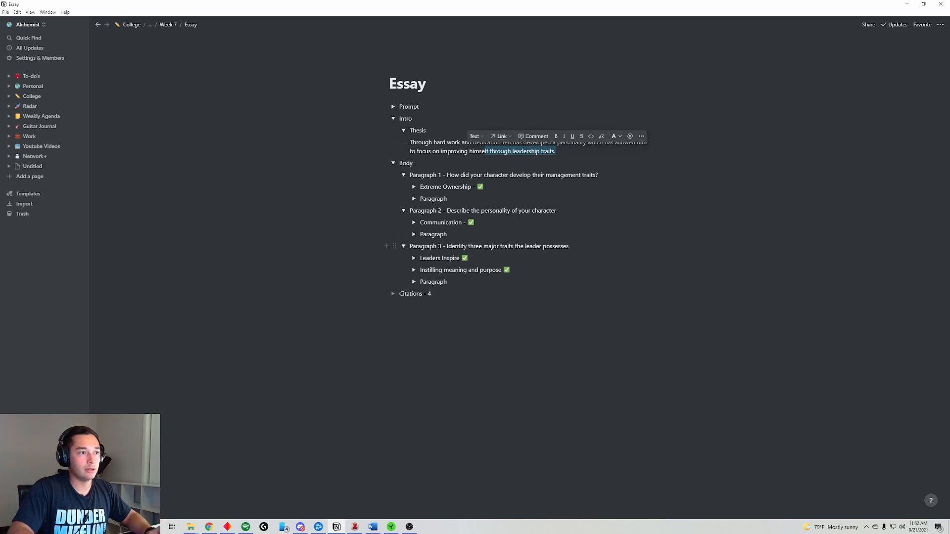
{"action": "left_click_drag", "start_coordinate": [564, 250], "coordinate": [451, 246]}
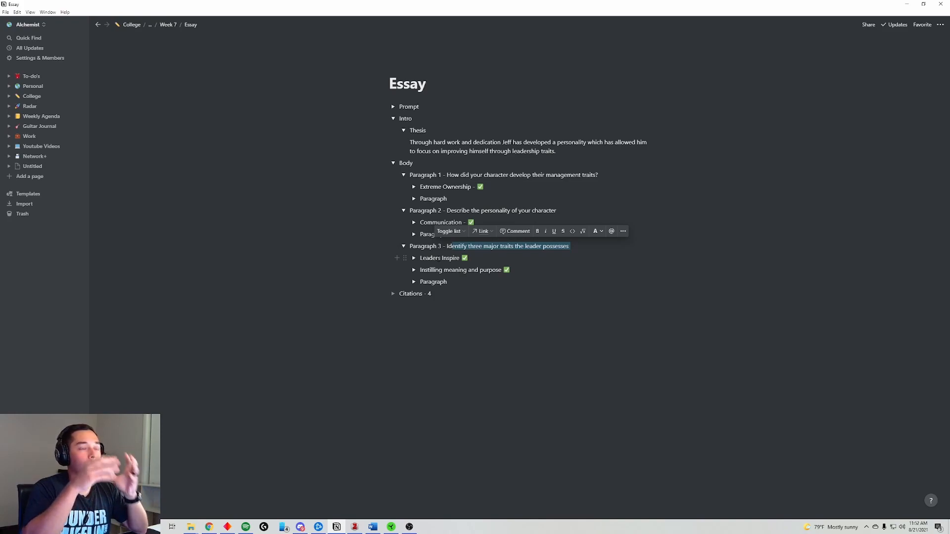
{"action": "left_click", "coordinate": [547, 152]}
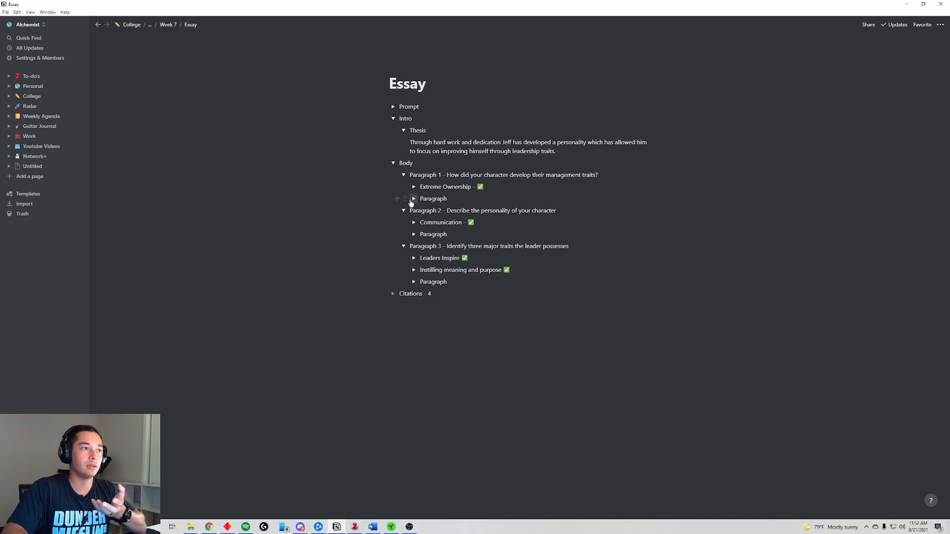
{"action": "left_click", "coordinate": [414, 198]}
{"action": "left_click", "coordinate": [413, 198]}
{"action": "left_click", "coordinate": [413, 234]}
{"action": "left_click", "coordinate": [413, 234]}
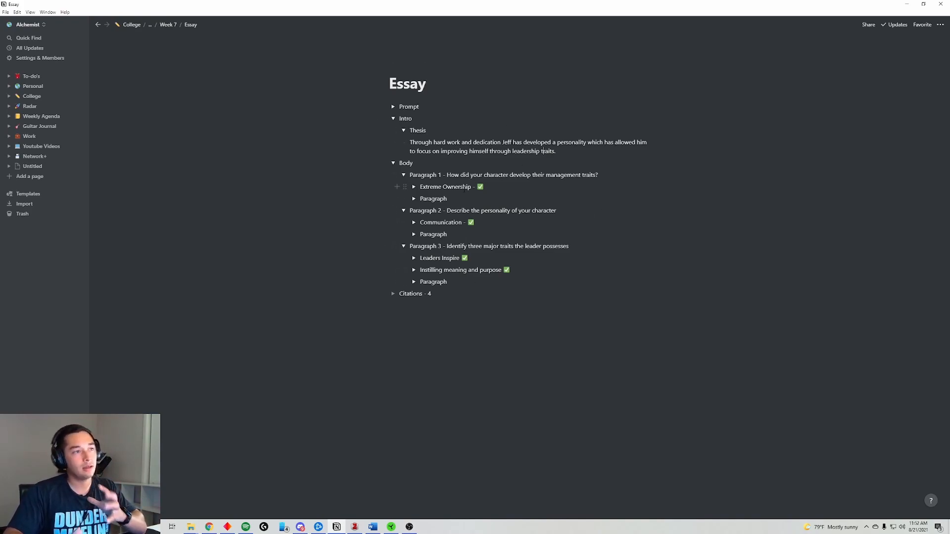
{"action": "left_click", "coordinate": [393, 120]}
{"action": "left_click", "coordinate": [393, 119]}
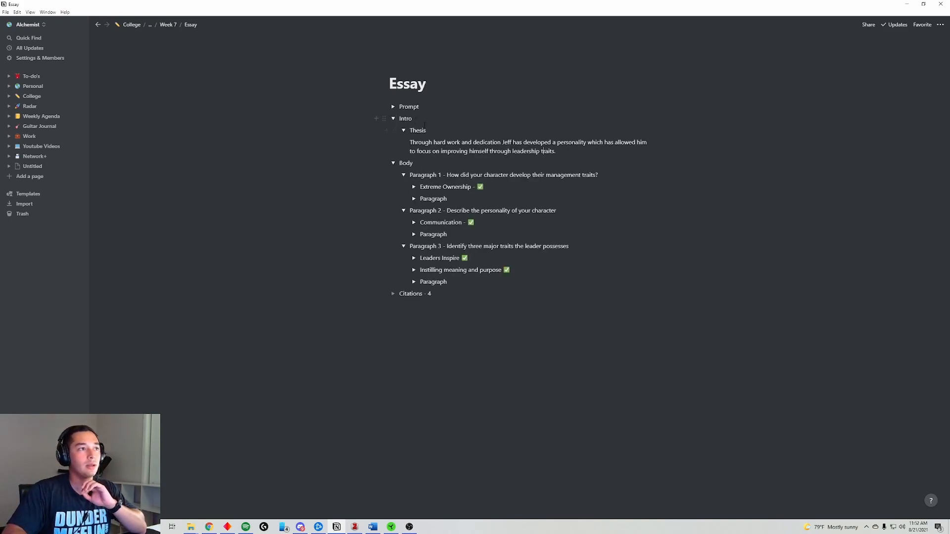
- Collapse Thesis, Intro and Body, add a Conclusion toggle below Body, then reopen Body
{"action": "left_click", "coordinate": [403, 130]}
{"action": "left_click", "coordinate": [393, 118]}
{"action": "left_click", "coordinate": [393, 130]}
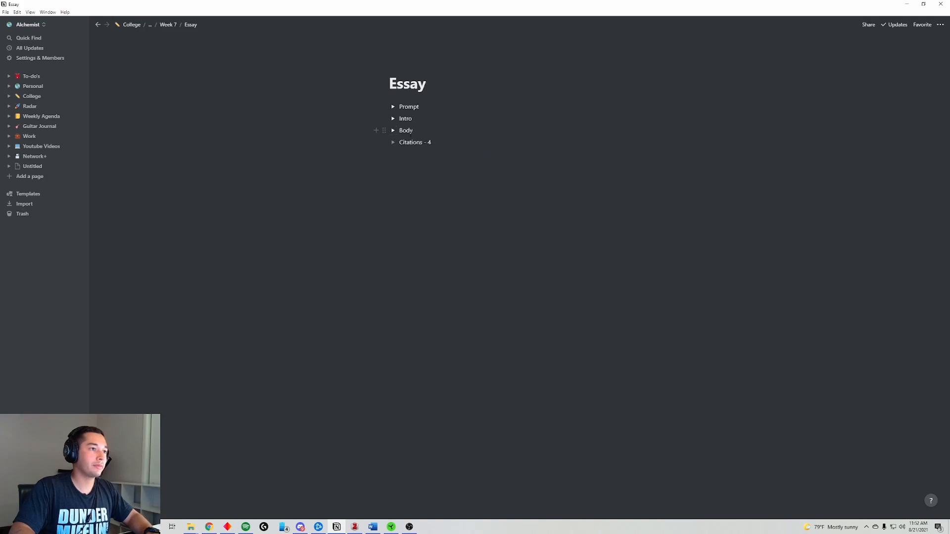
{"action": "key", "text": "Return"}
{"action": "type", "text": "Co"}
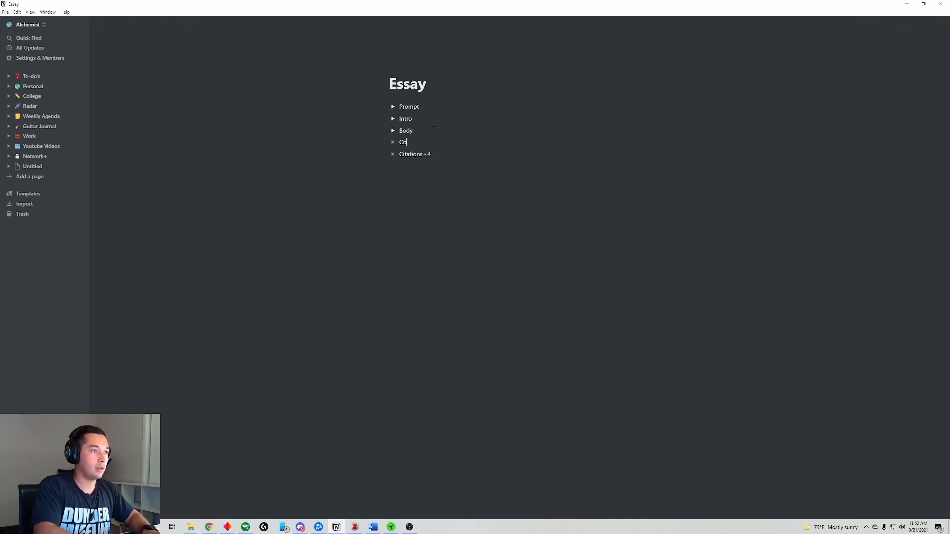
{"action": "type", "text": "nclusion"}
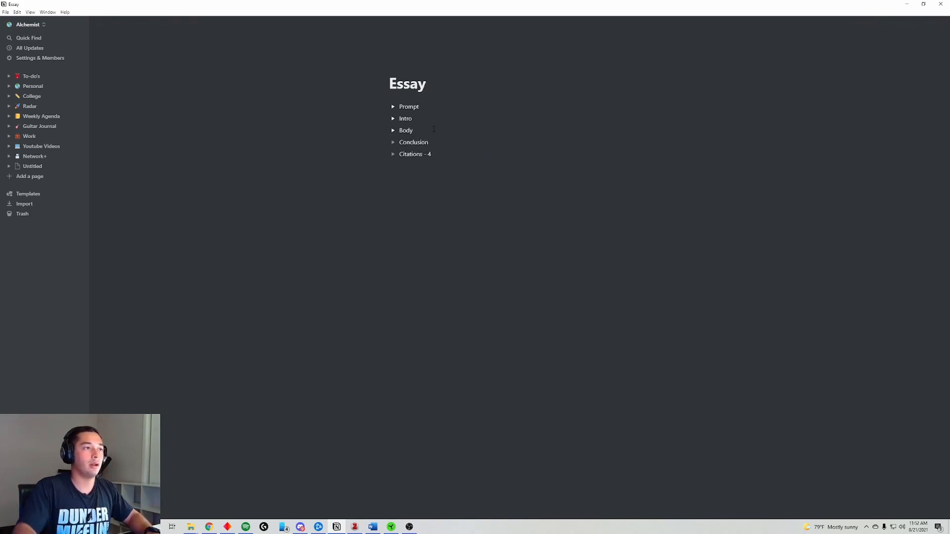
{"action": "left_click", "coordinate": [394, 131]}
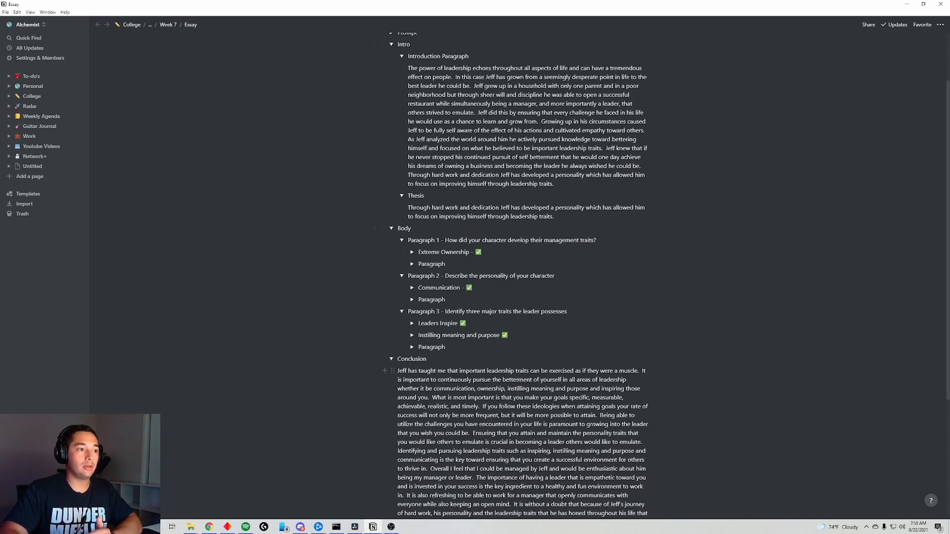
- Select the three Body paragraph sections in the Notion outline for copying into Word
{"action": "scroll", "coordinate": [495, 376], "scroll_direction": "down", "scroll_amount": 2}
{"action": "scroll", "coordinate": [495, 267], "scroll_direction": "up", "scroll_amount": 3}
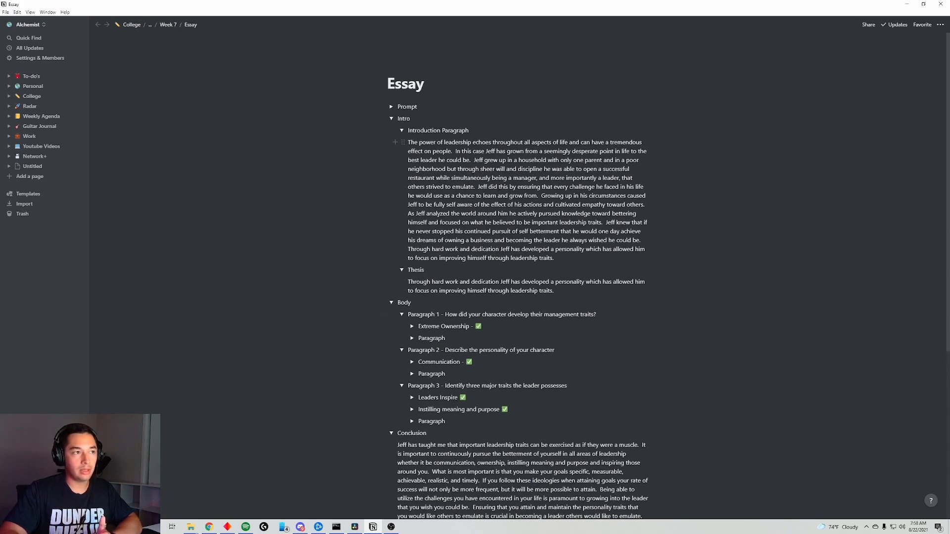
{"action": "scroll", "coordinate": [496, 305], "scroll_direction": "down", "scroll_amount": 1}
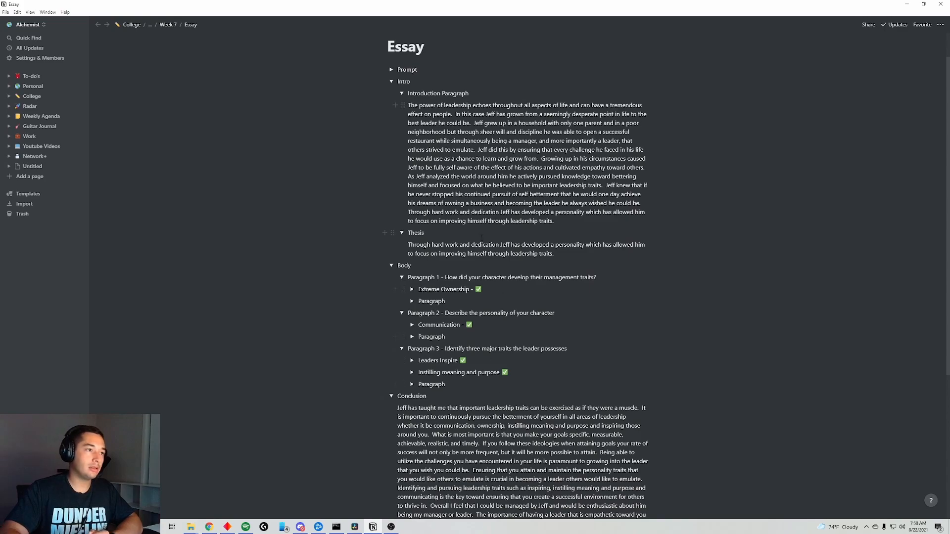
{"action": "left_click_drag", "start_coordinate": [500, 366], "coordinate": [492, 290]}
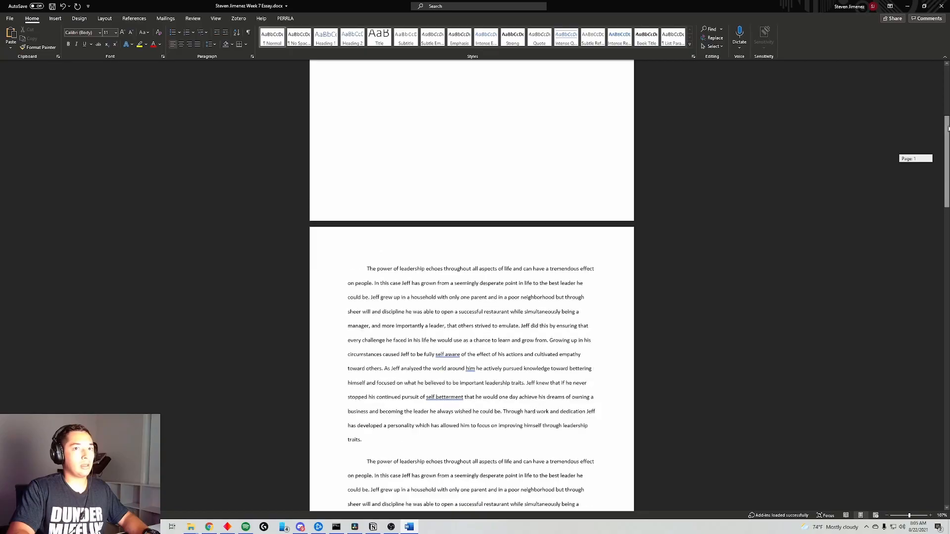
{"action": "scroll", "coordinate": [471, 277], "scroll_direction": "up", "scroll_amount": 5}
{"action": "left_click_drag", "start_coordinate": [946, 112], "coordinate": [946, 295]}
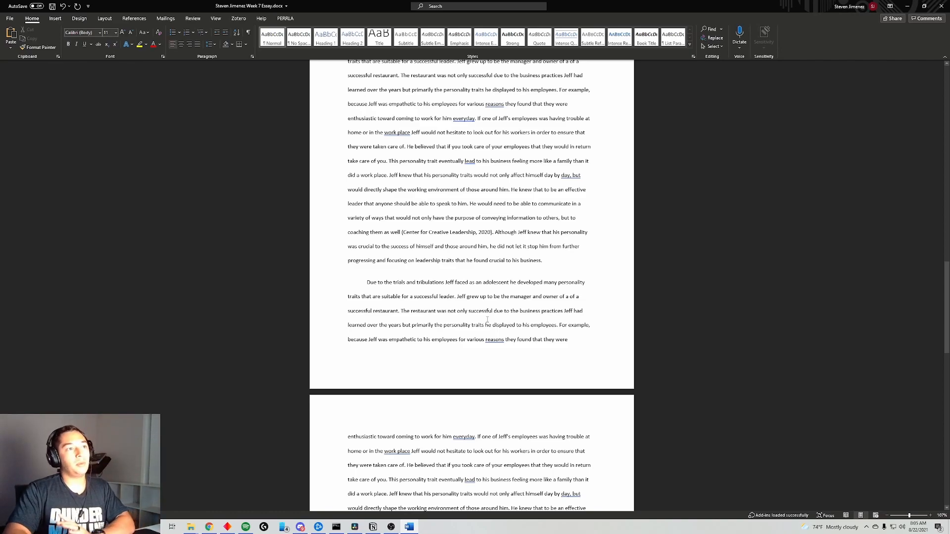
{"action": "scroll", "coordinate": [487, 319], "scroll_direction": "up", "scroll_amount": 3}
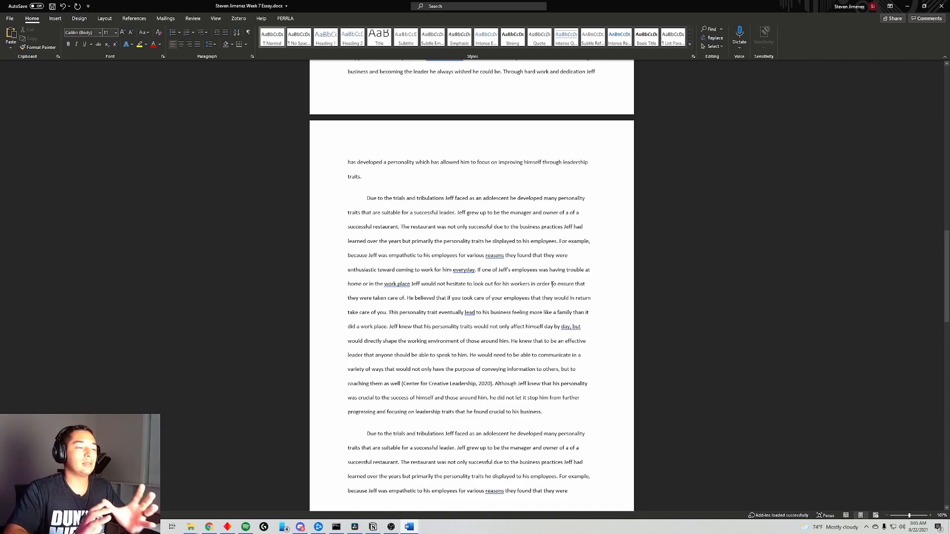
{"action": "scroll", "coordinate": [474, 250], "scroll_direction": "up", "scroll_amount": 4}
{"action": "scroll", "coordinate": [474, 250], "scroll_direction": "up", "scroll_amount": 2}
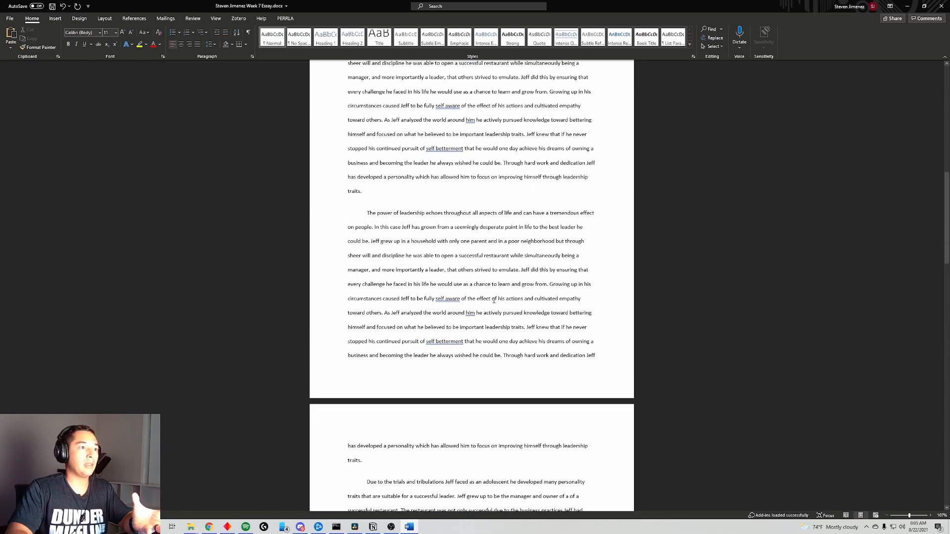
{"action": "scroll", "coordinate": [407, 196], "scroll_direction": "up", "scroll_amount": 2}
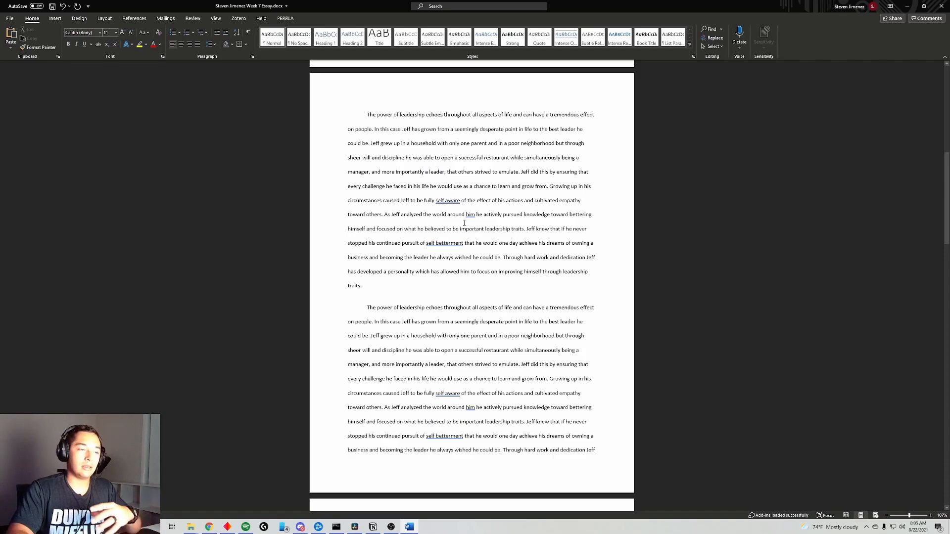
{"action": "scroll", "coordinate": [467, 223], "scroll_direction": "down", "scroll_amount": 1}
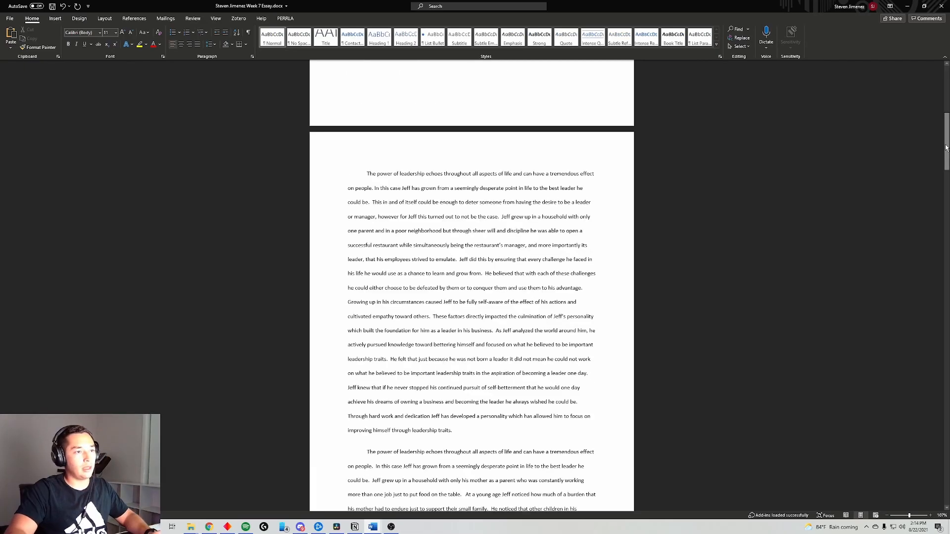
- Replace 'never ending' with Word's suggested 'never-ending' and scroll to the essay's end
{"action": "left_click_drag", "start_coordinate": [946, 147], "coordinate": [941, 356]}
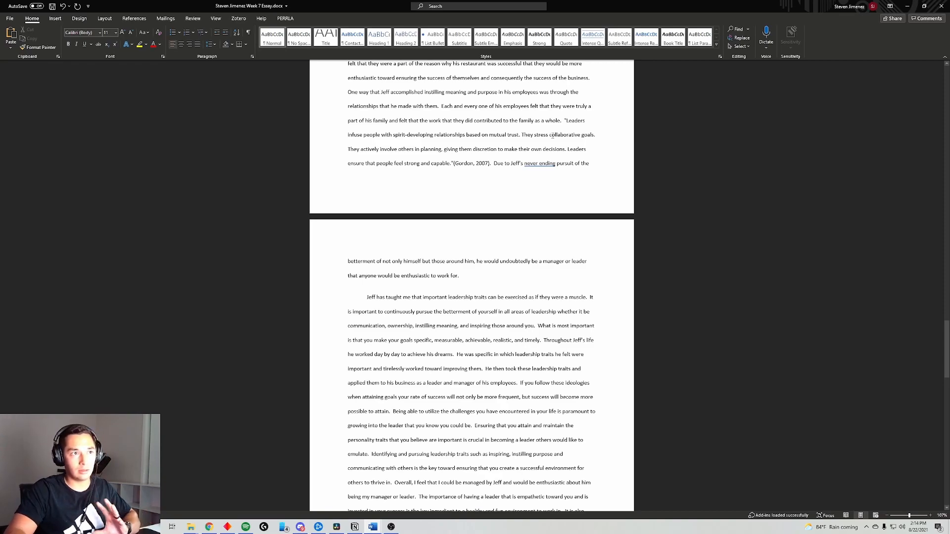
{"action": "right_click", "coordinate": [548, 166]}
{"action": "left_click", "coordinate": [619, 182]}
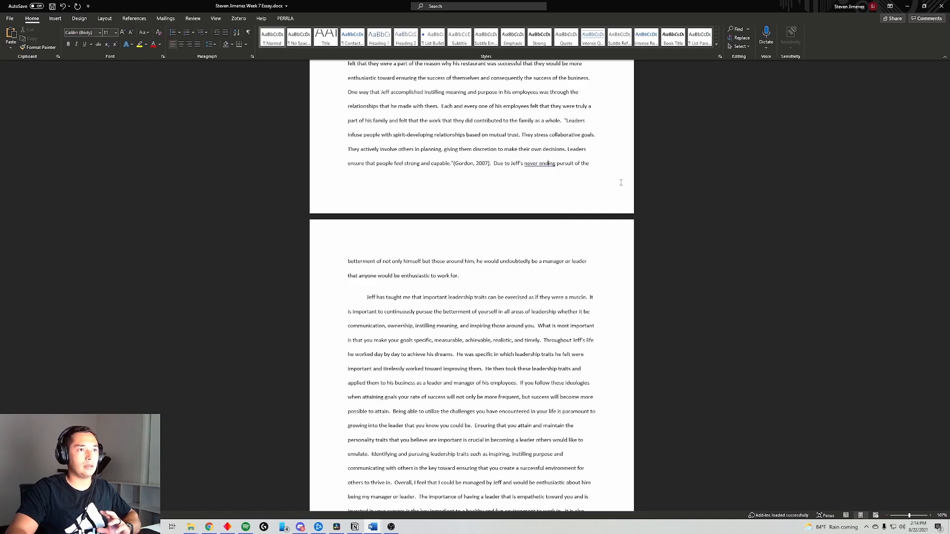
{"action": "scroll", "coordinate": [946, 346], "scroll_direction": "down", "scroll_amount": 3}
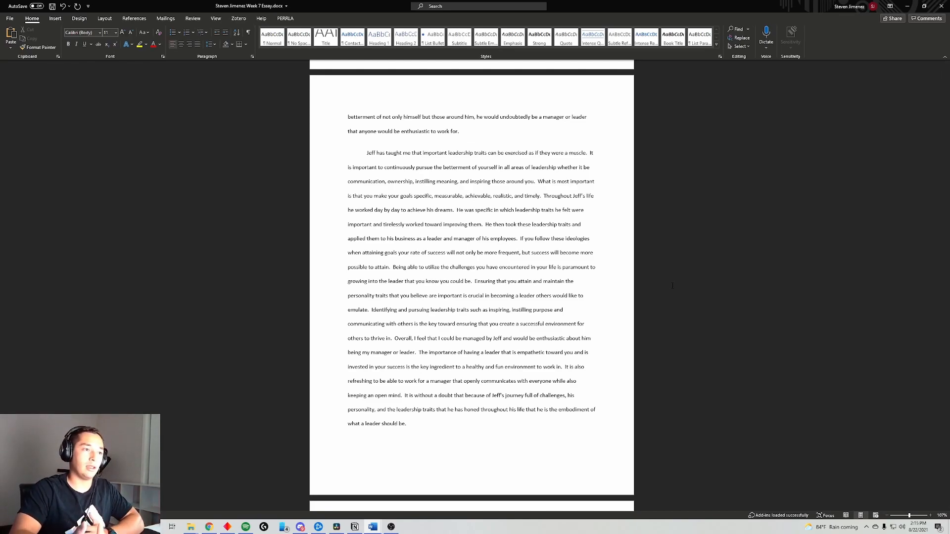
{"action": "left_click_drag", "start_coordinate": [946, 349], "coordinate": [945, 461]}
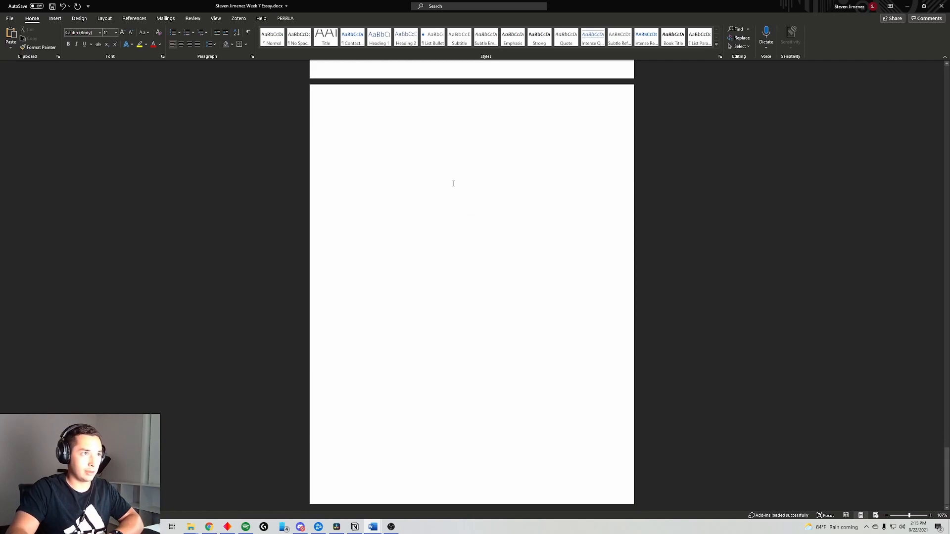
- Insert a built-in Works Cited bibliography on the blank last page
{"action": "scroll", "coordinate": [460, 197], "scroll_direction": "up", "scroll_amount": 10}
{"action": "scroll", "coordinate": [450, 250], "scroll_direction": "down", "scroll_amount": 8}
{"action": "left_click", "coordinate": [347, 250]}
{"action": "left_click", "coordinate": [134, 19]}
{"action": "left_click", "coordinate": [242, 46]}
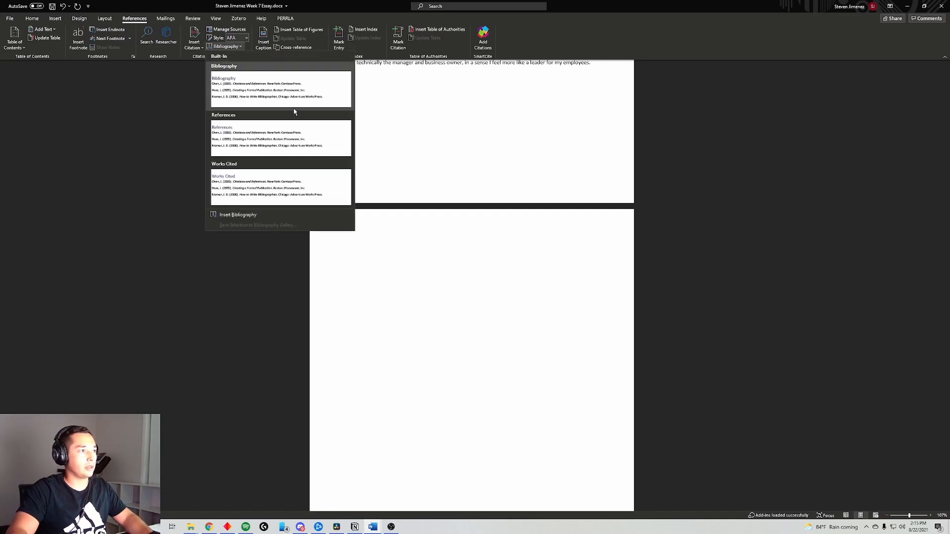
{"action": "left_click", "coordinate": [298, 174]}
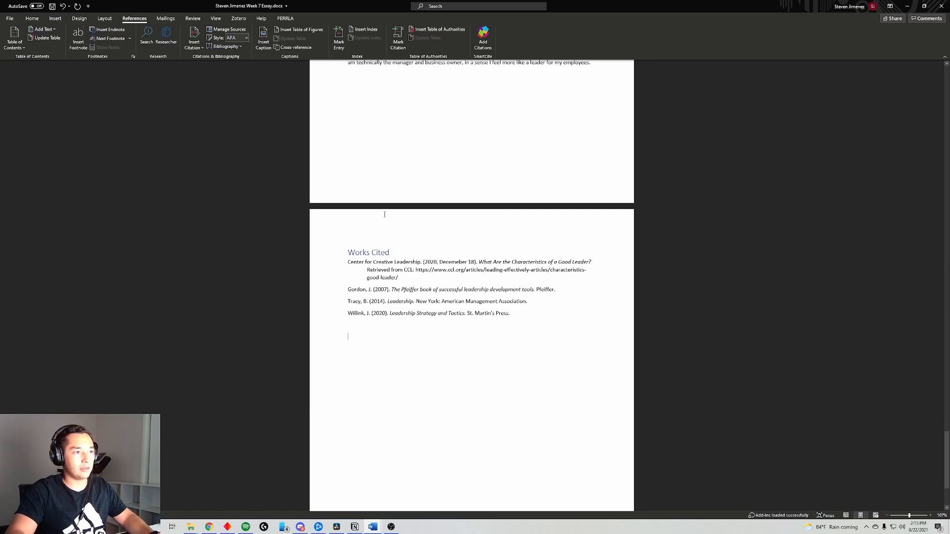
- Set the Works Cited list's line spacing to 2.0
{"action": "left_click_drag", "start_coordinate": [524, 322], "coordinate": [328, 250]}
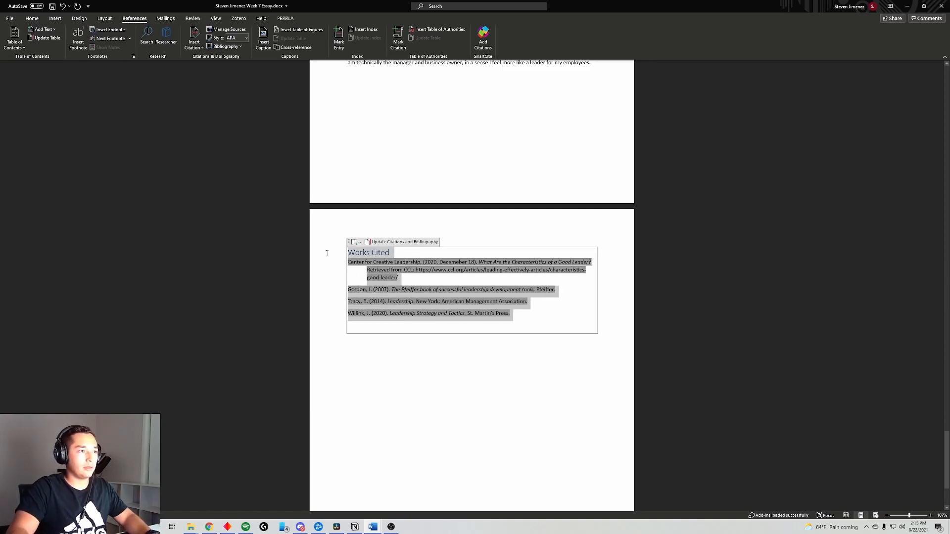
{"action": "left_click", "coordinate": [31, 18]}
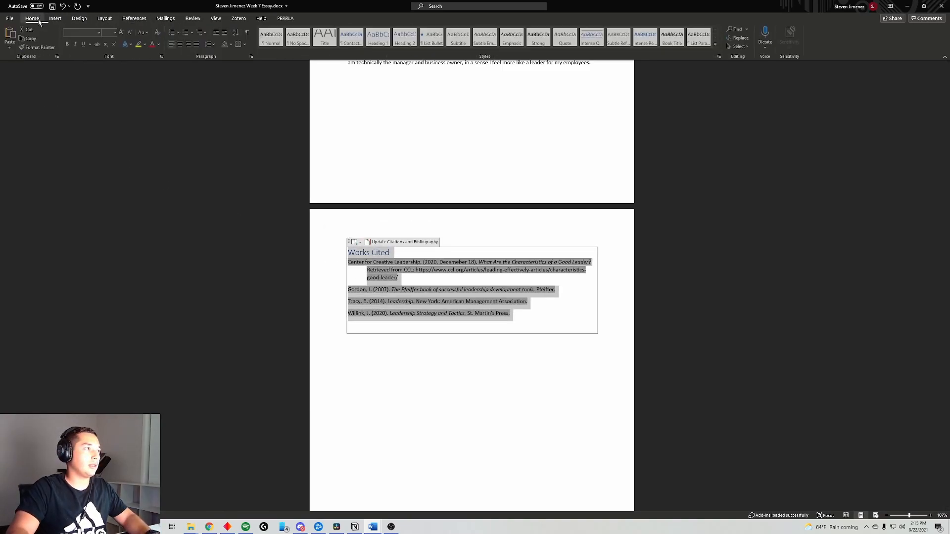
{"action": "left_click", "coordinate": [210, 44]}
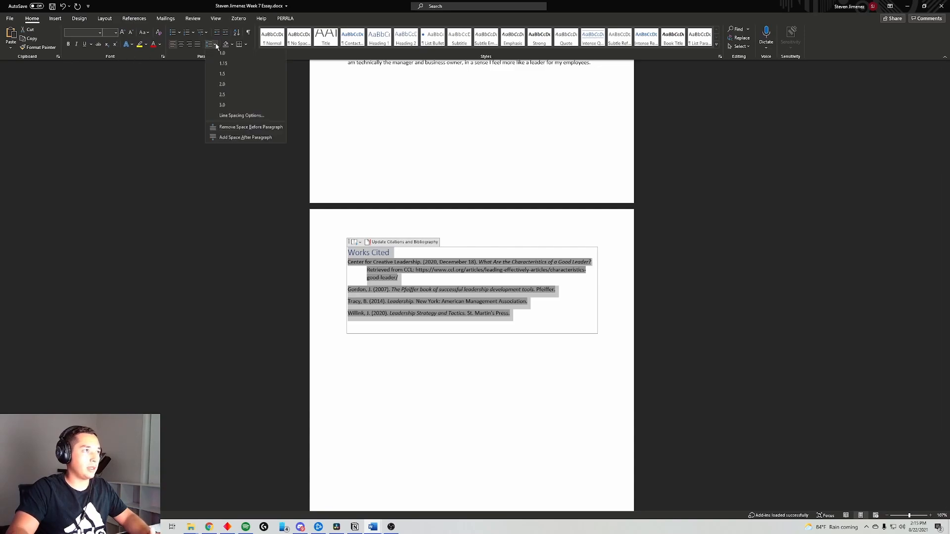
{"action": "left_click", "coordinate": [230, 85]}
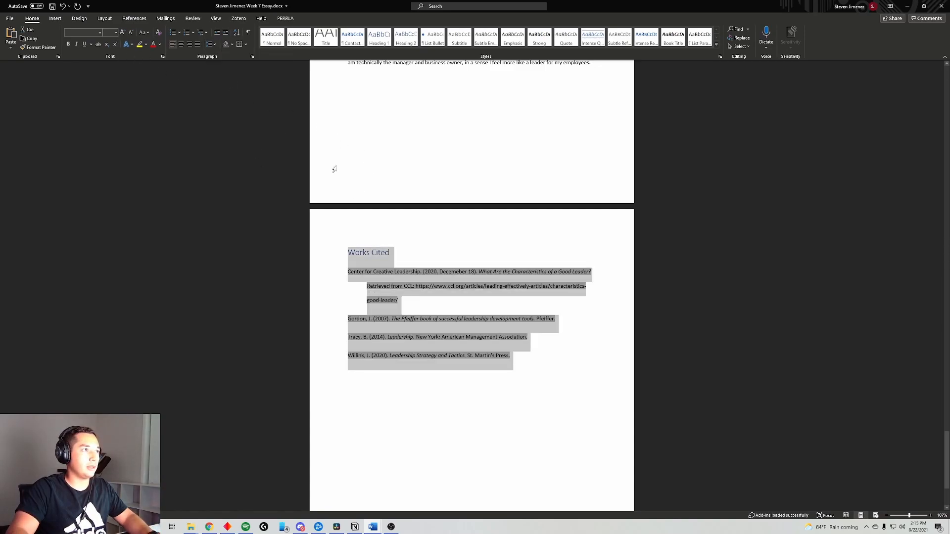
- Check the stored citation sources list and close it without inserting anything
{"action": "left_click", "coordinate": [121, 19]}
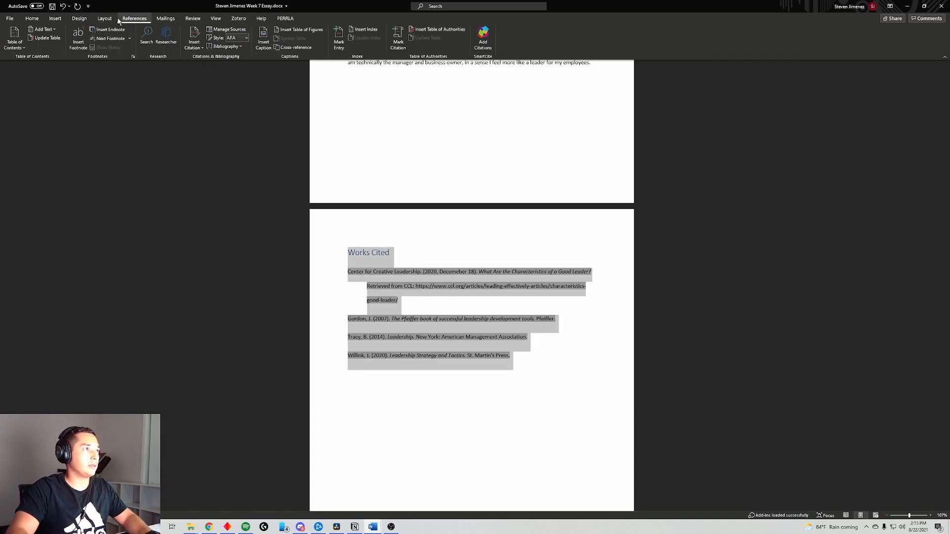
{"action": "left_click", "coordinate": [200, 50]}
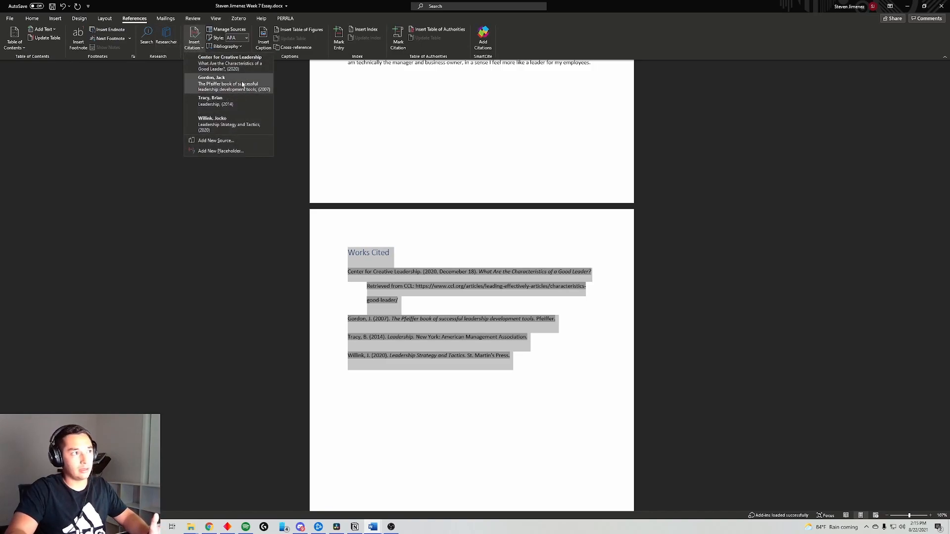
{"action": "left_click", "coordinate": [562, 355]}
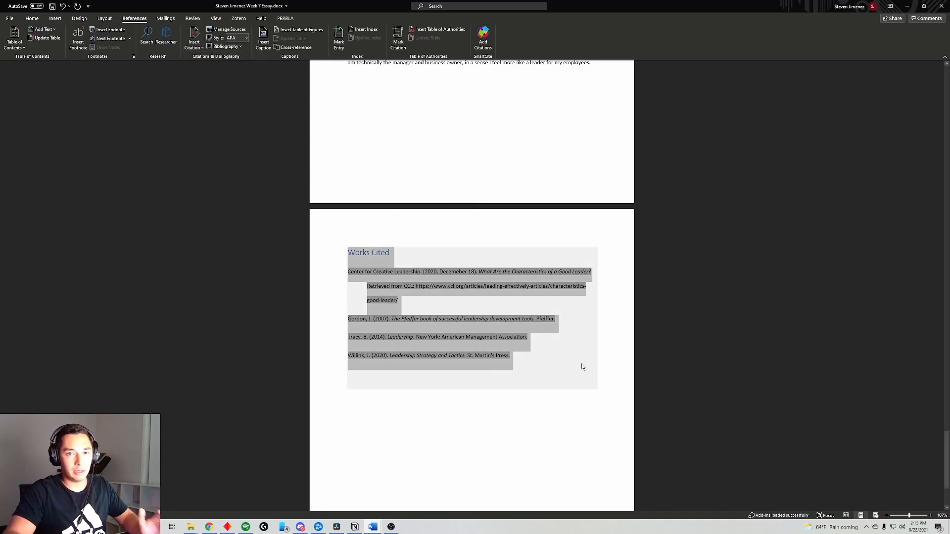
{"action": "scroll", "coordinate": [581, 365], "scroll_direction": "down", "scroll_amount": 3}
{"action": "left_click_drag", "start_coordinate": [946, 454], "coordinate": [945, 69]}
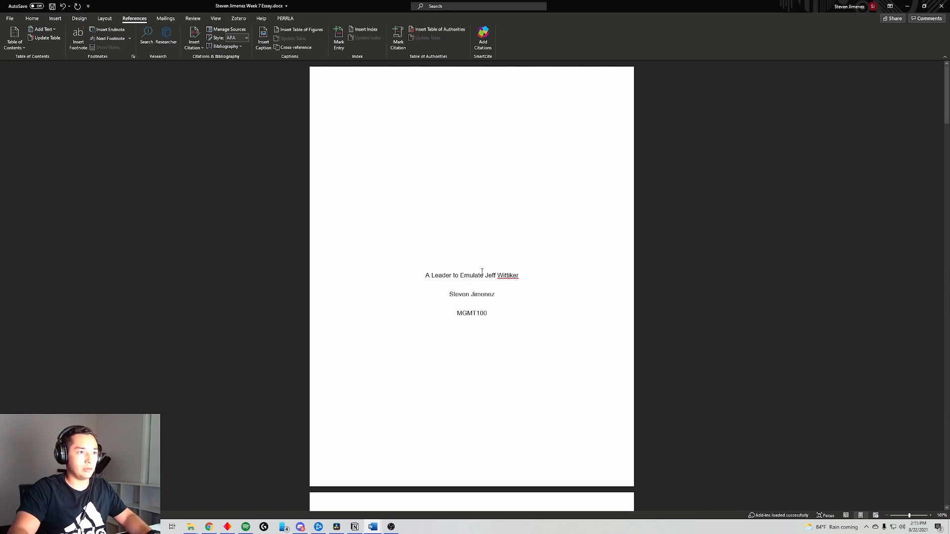
- Paste the essay title into the page header and left-align it
{"action": "double_click", "coordinate": [445, 92]}
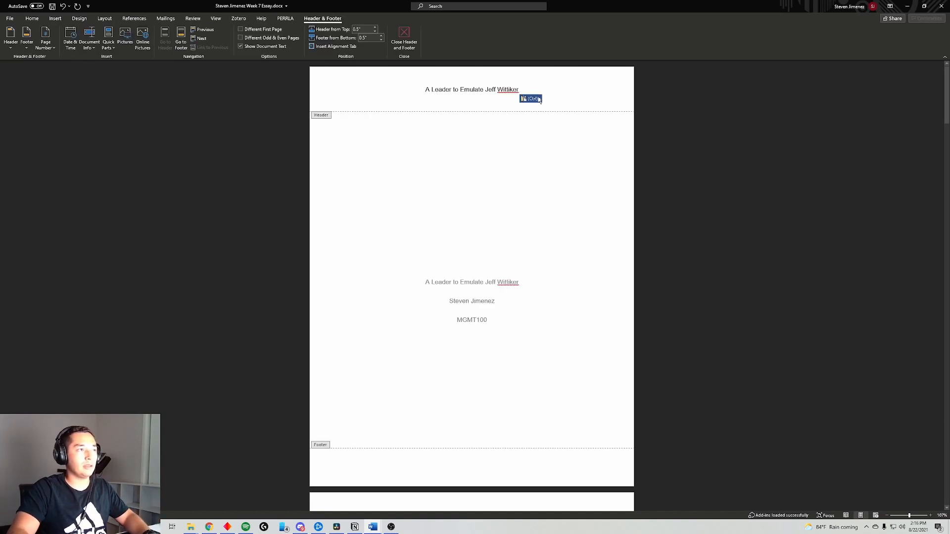
{"action": "left_click", "coordinate": [36, 19]}
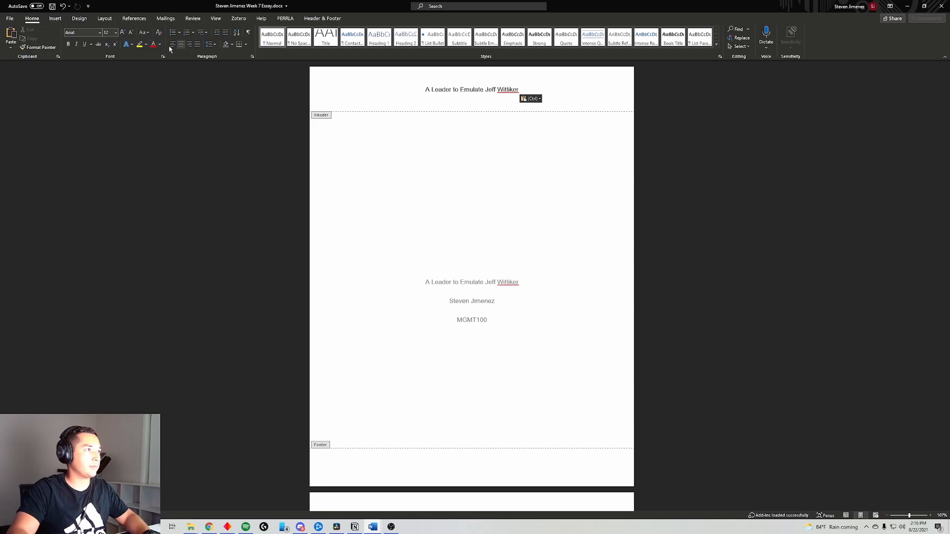
{"action": "left_click", "coordinate": [172, 44]}
- Add a top-of-page Plain Number 3 page number at the right
{"action": "left_click", "coordinate": [55, 18]}
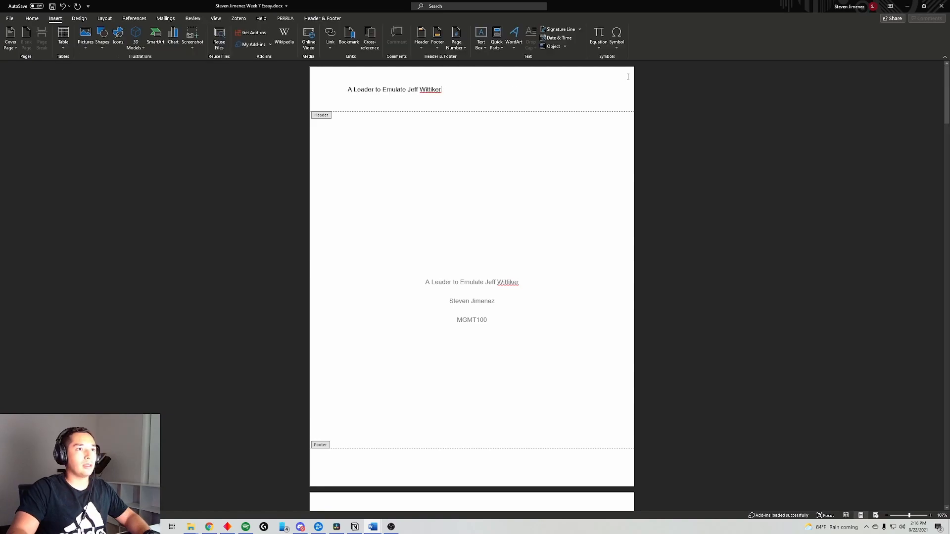
{"action": "left_click", "coordinate": [456, 41]}
{"action": "mouse_move", "coordinate": [476, 60]}
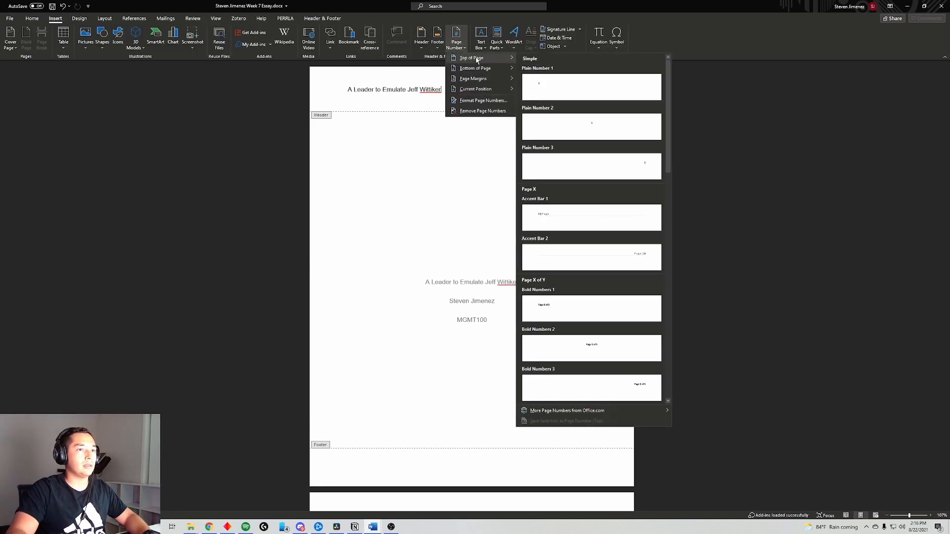
{"action": "left_click", "coordinate": [587, 159]}
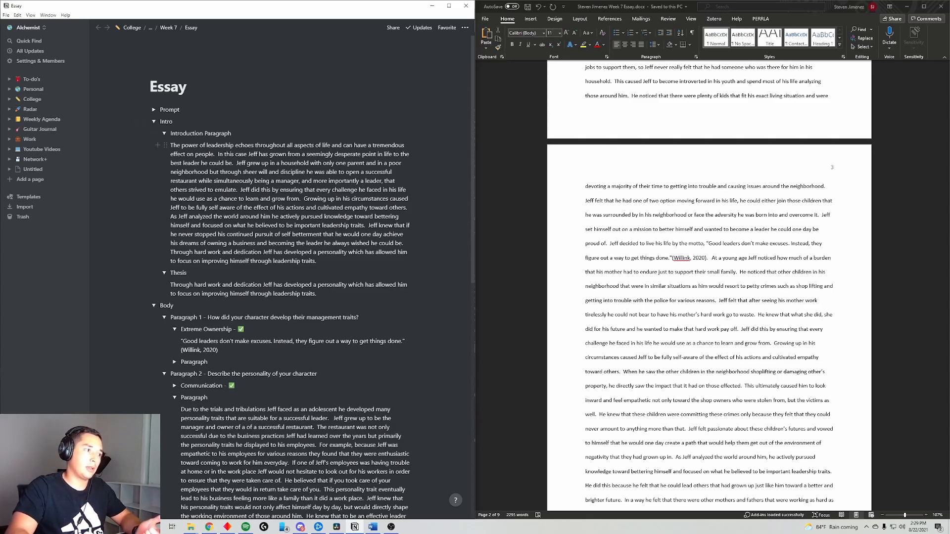
{"action": "scroll", "coordinate": [296, 277], "scroll_direction": "down", "scroll_amount": 5}
{"action": "scroll", "coordinate": [732, 356], "scroll_direction": "up", "scroll_amount": 1}
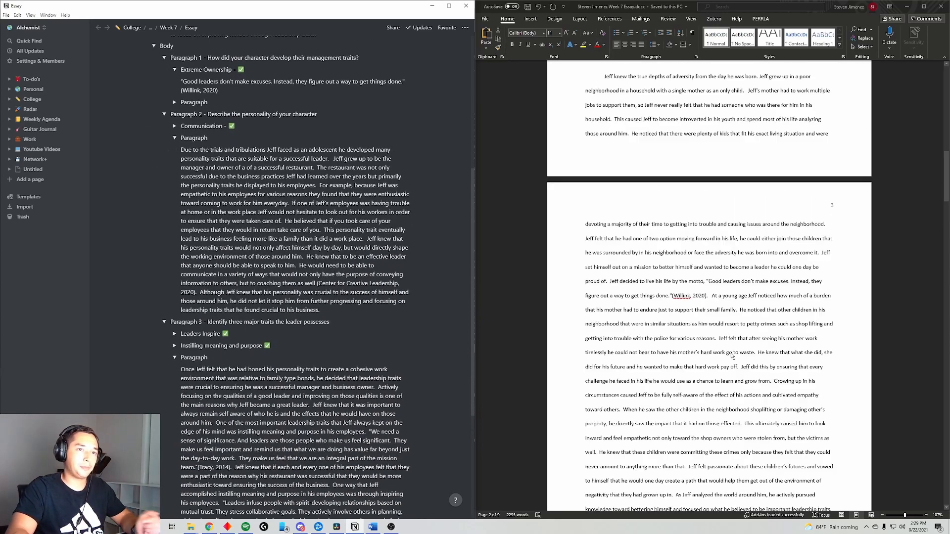
{"action": "scroll", "coordinate": [731, 356], "scroll_direction": "up", "scroll_amount": 1}
{"action": "scroll", "coordinate": [297, 277], "scroll_direction": "up", "scroll_amount": 3}
{"action": "scroll", "coordinate": [687, 398], "scroll_direction": "up", "scroll_amount": 5}
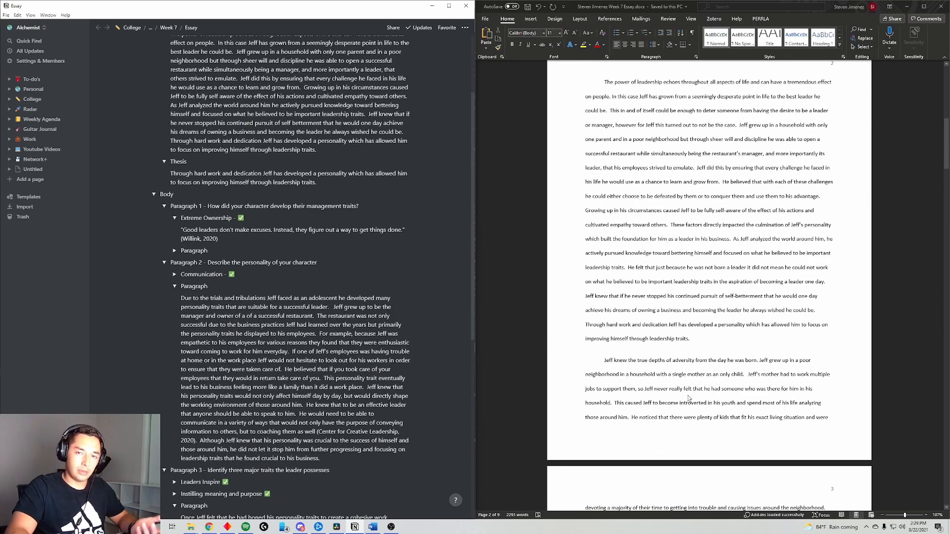
{"action": "scroll", "coordinate": [688, 398], "scroll_direction": "up", "scroll_amount": 5}
{"action": "scroll", "coordinate": [779, 384], "scroll_direction": "down", "scroll_amount": 3}
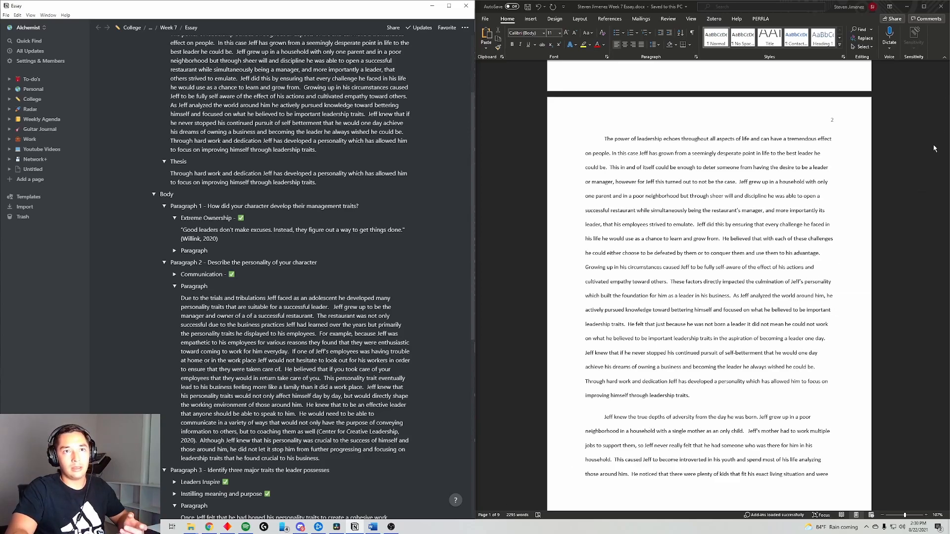
{"action": "scroll", "coordinate": [947, 134], "scroll_direction": "down", "scroll_amount": 7}
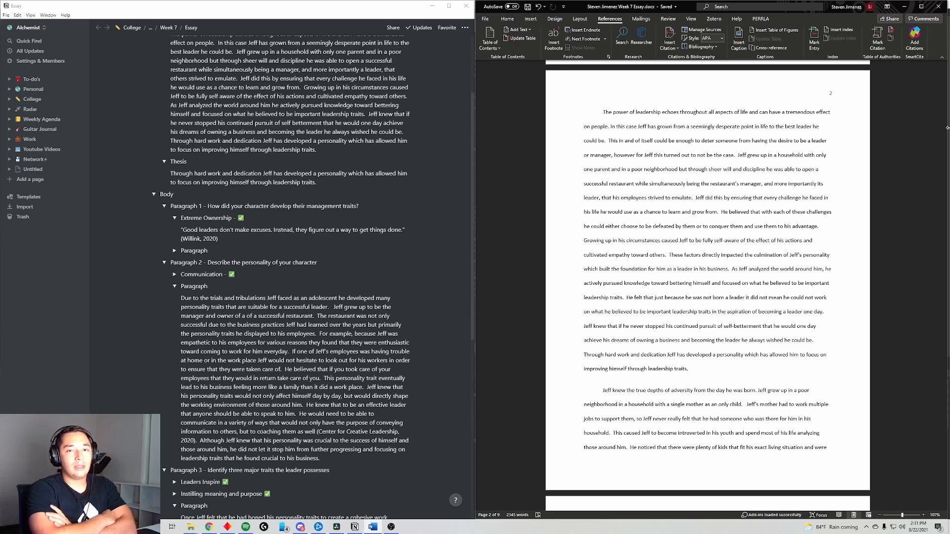